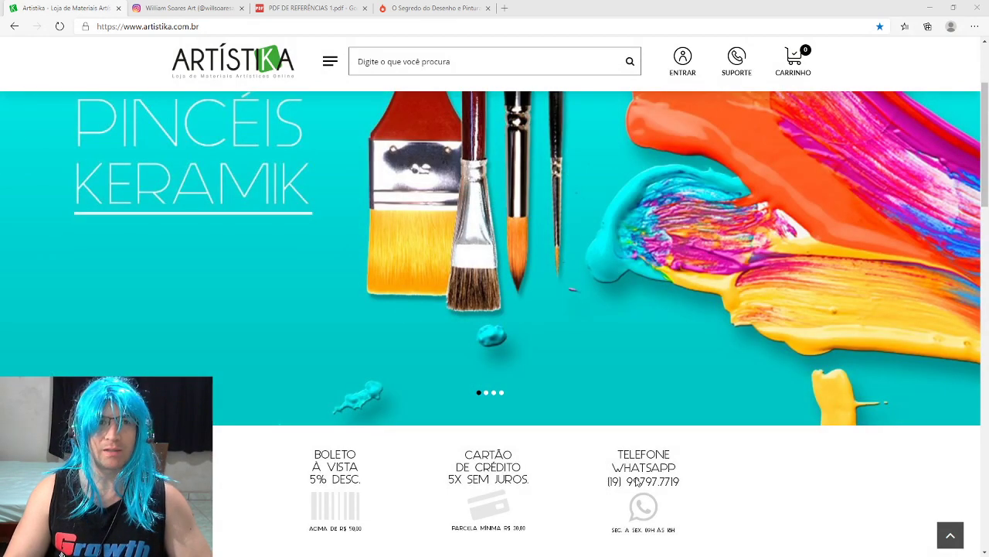
- Switch from the Artistika store page to the artist's Instagram profile tab
{"action": "left_click", "coordinate": [218, 9]}
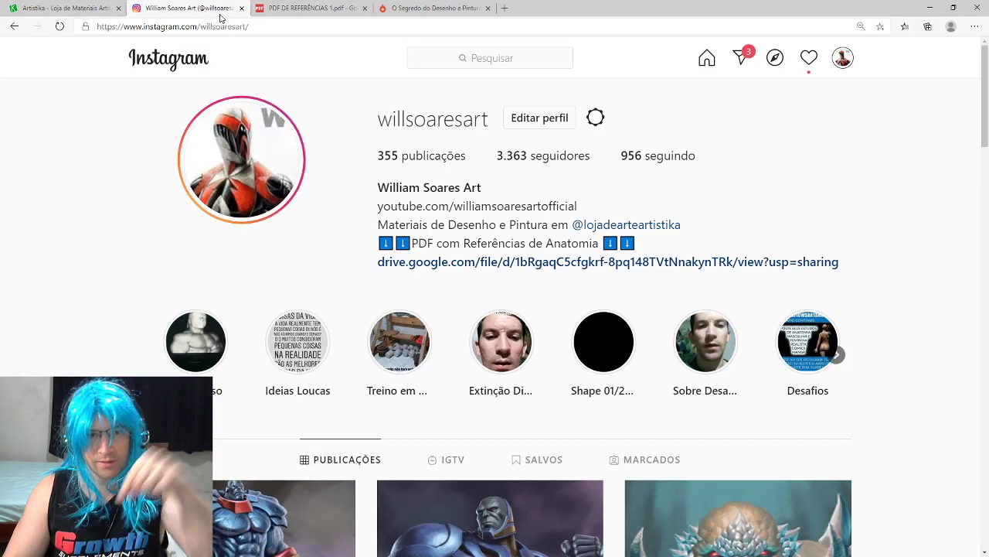
- Scroll down and back up through the Instagram profile
{"action": "scroll", "coordinate": [951, 232], "scroll_direction": "down", "scroll_amount": 2}
{"action": "scroll", "coordinate": [944, 239], "scroll_direction": "up", "scroll_amount": 2}
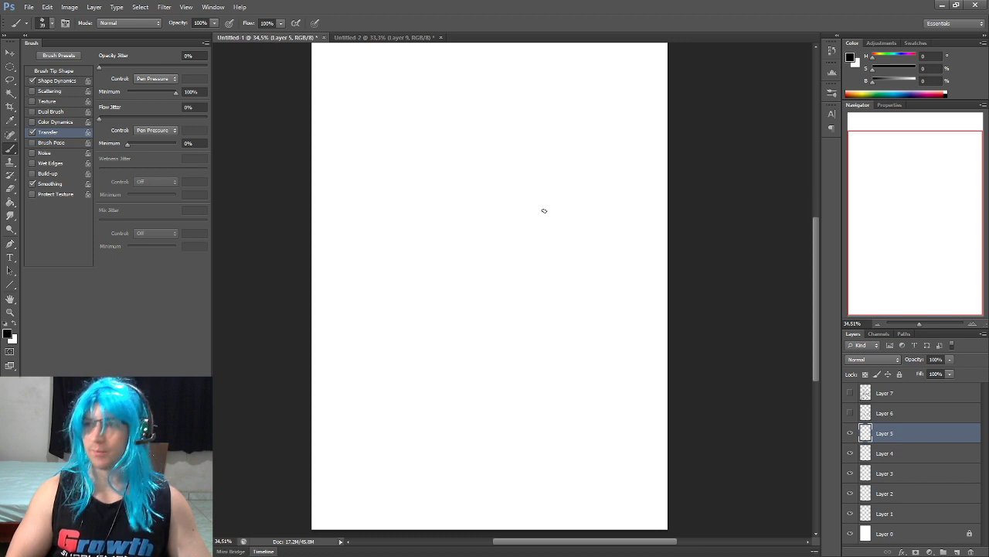
- Sketch a loose oval head and two legs on Layer 5
{"action": "left_click_drag", "start_coordinate": [469, 133], "coordinate": [444, 305]}
{"action": "left_click_drag", "start_coordinate": [431, 255], "coordinate": [510, 309]}
{"action": "mouse_move", "coordinate": [502, 120]}
{"action": "left_mouse_down"}
{"action": "mouse_move", "coordinate": [432, 279]}
{"action": "mouse_move", "coordinate": [447, 373]}
{"action": "left_mouse_up"}
{"action": "left_click_drag", "start_coordinate": [445, 280], "coordinate": [432, 415]}
{"action": "mouse_move", "coordinate": [456, 300]}
{"action": "left_mouse_down"}
{"action": "mouse_move", "coordinate": [453, 468]}
{"action": "mouse_move", "coordinate": [435, 490]}
{"action": "left_mouse_up"}
{"action": "left_click_drag", "start_coordinate": [471, 328], "coordinate": [444, 489]}
{"action": "left_click_drag", "start_coordinate": [487, 297], "coordinate": [441, 491]}
{"action": "left_click_drag", "start_coordinate": [444, 298], "coordinate": [433, 464]}
{"action": "left_click_drag", "start_coordinate": [493, 305], "coordinate": [517, 467]}
{"action": "mouse_move", "coordinate": [523, 280]}
{"action": "left_mouse_down"}
{"action": "mouse_move", "coordinate": [539, 470]}
{"action": "mouse_move", "coordinate": [547, 457]}
{"action": "mouse_move", "coordinate": [529, 311]}
{"action": "mouse_move", "coordinate": [539, 420]}
{"action": "left_mouse_up"}
- Add looped feet and extra strokes around both legs
{"action": "left_click_drag", "start_coordinate": [396, 429], "coordinate": [433, 355]}
{"action": "mouse_move", "coordinate": [451, 313]}
{"action": "left_mouse_down"}
{"action": "mouse_move", "coordinate": [394, 394]}
{"action": "mouse_move", "coordinate": [374, 476]}
{"action": "mouse_move", "coordinate": [464, 363]}
{"action": "mouse_move", "coordinate": [417, 402]}
{"action": "left_mouse_up"}
{"action": "mouse_move", "coordinate": [474, 332]}
{"action": "left_mouse_down"}
{"action": "mouse_move", "coordinate": [514, 383]}
{"action": "mouse_move", "coordinate": [564, 417]}
{"action": "left_mouse_up"}
{"action": "left_click_drag", "start_coordinate": [531, 294], "coordinate": [577, 429]}
{"action": "left_click_drag", "start_coordinate": [553, 316], "coordinate": [598, 424]}
{"action": "left_click_drag", "start_coordinate": [575, 397], "coordinate": [595, 512]}
{"action": "left_click_drag", "start_coordinate": [451, 462], "coordinate": [388, 490]}
- Add arcs around the head, sketch the raised left claw, and outline the neck
{"action": "left_click_drag", "start_coordinate": [510, 357], "coordinate": [531, 371]}
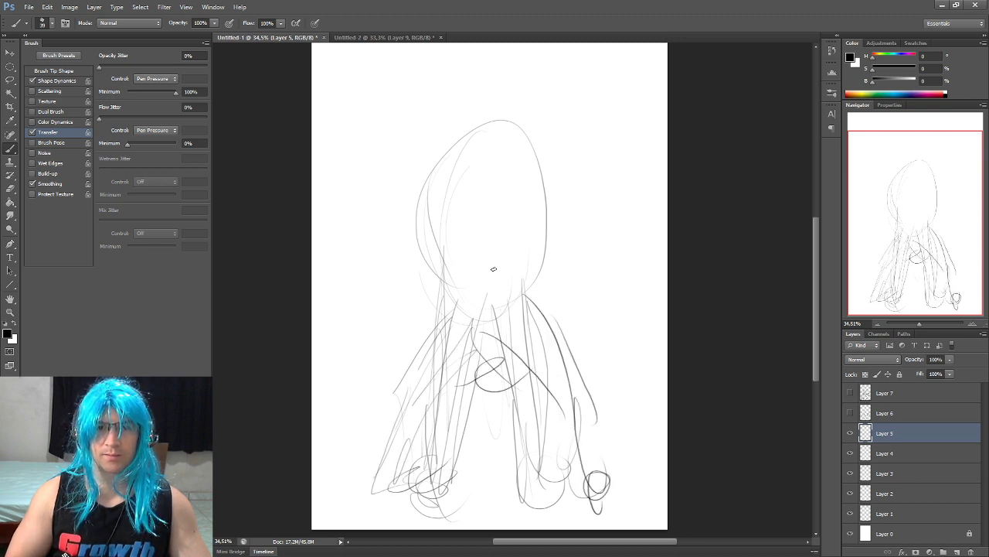
{"action": "mouse_move", "coordinate": [430, 194]}
{"action": "left_mouse_down"}
{"action": "mouse_move", "coordinate": [546, 232]}
{"action": "mouse_move", "coordinate": [441, 214]}
{"action": "left_mouse_up"}
{"action": "left_click_drag", "start_coordinate": [434, 250], "coordinate": [390, 199]}
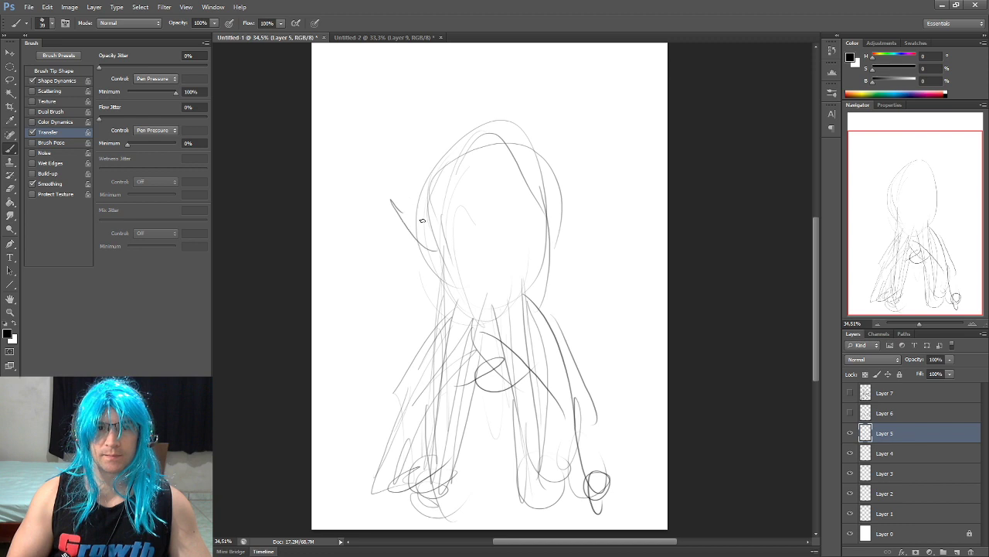
{"action": "scroll", "coordinate": [464, 261], "scroll_direction": "down", "scroll_amount": 3}
{"action": "left_click_drag", "start_coordinate": [435, 249], "coordinate": [469, 279]}
{"action": "mouse_move", "coordinate": [415, 178]}
{"action": "left_mouse_down"}
{"action": "mouse_move", "coordinate": [459, 153]}
{"action": "mouse_move", "coordinate": [451, 121]}
{"action": "mouse_move", "coordinate": [459, 124]}
{"action": "mouse_move", "coordinate": [524, 283]}
{"action": "left_mouse_up"}
{"action": "left_click_drag", "start_coordinate": [510, 212], "coordinate": [495, 341]}
{"action": "left_click_drag", "start_coordinate": [548, 251], "coordinate": [502, 394]}
- Scale the sketch down to about 88.6%, shift it right, and confirm
{"action": "key", "text": "v"}
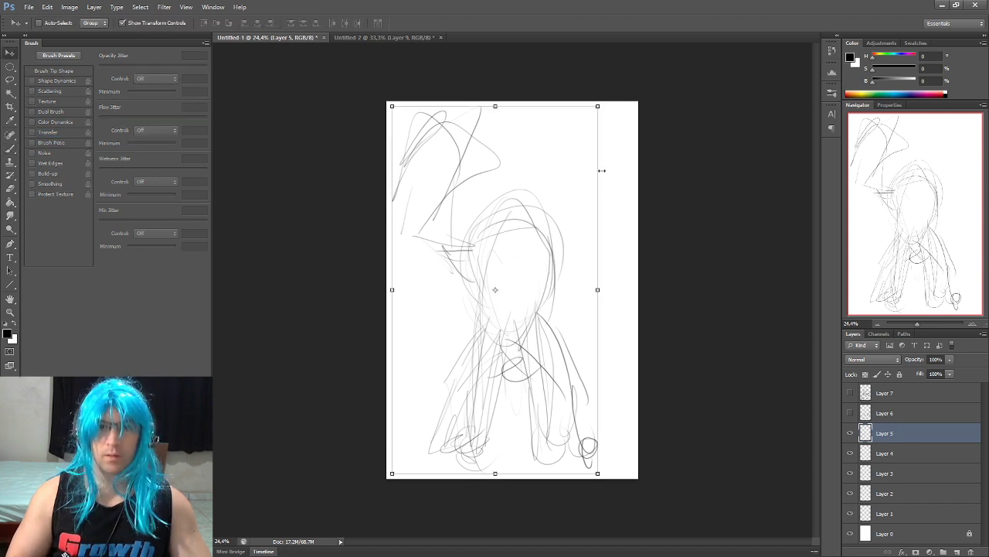
{"action": "left_click_drag", "start_coordinate": [598, 104], "coordinate": [574, 148]}
{"action": "left_click_drag", "start_coordinate": [526, 275], "coordinate": [554, 272]}
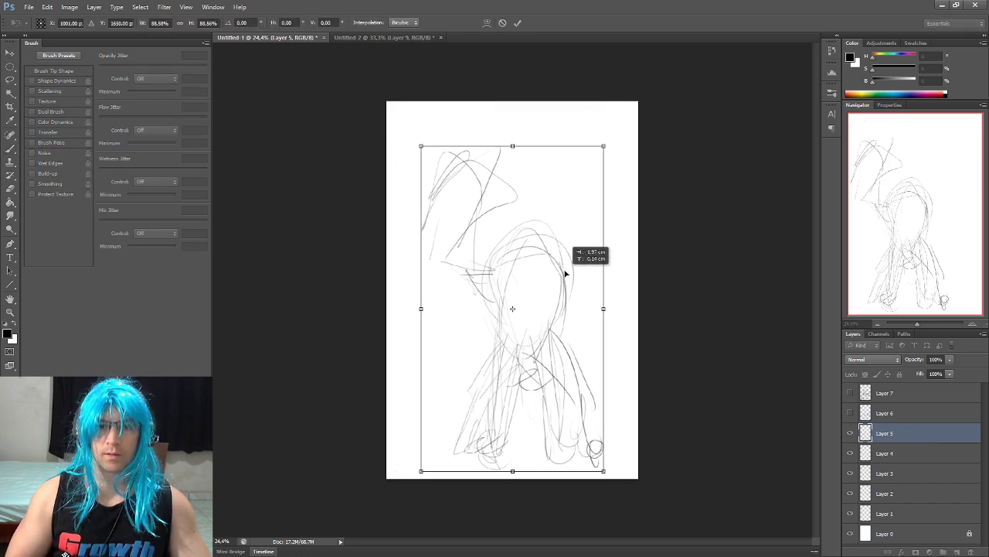
{"action": "key", "text": "Return"}
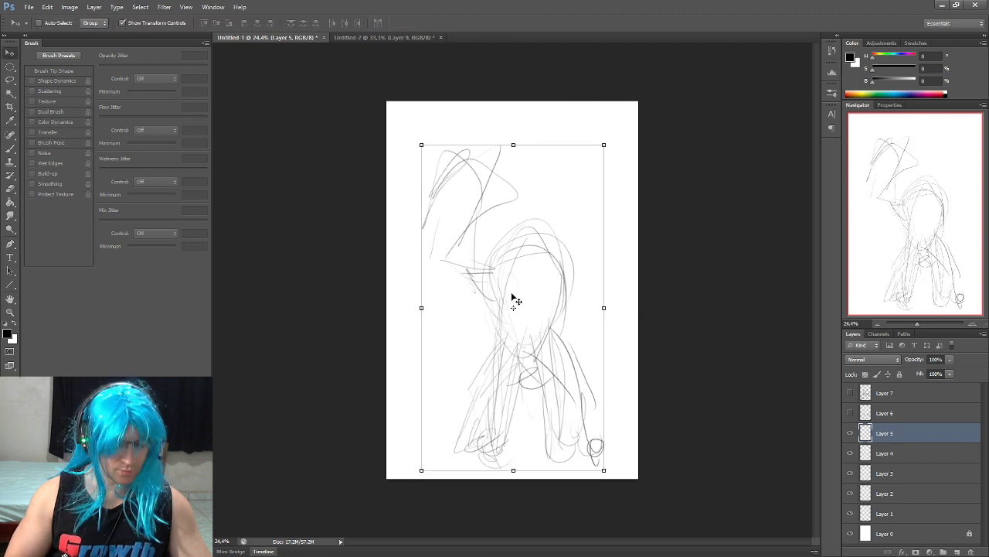
{"action": "key", "text": "b"}
{"action": "left_click_drag", "start_coordinate": [540, 313], "coordinate": [524, 313]}
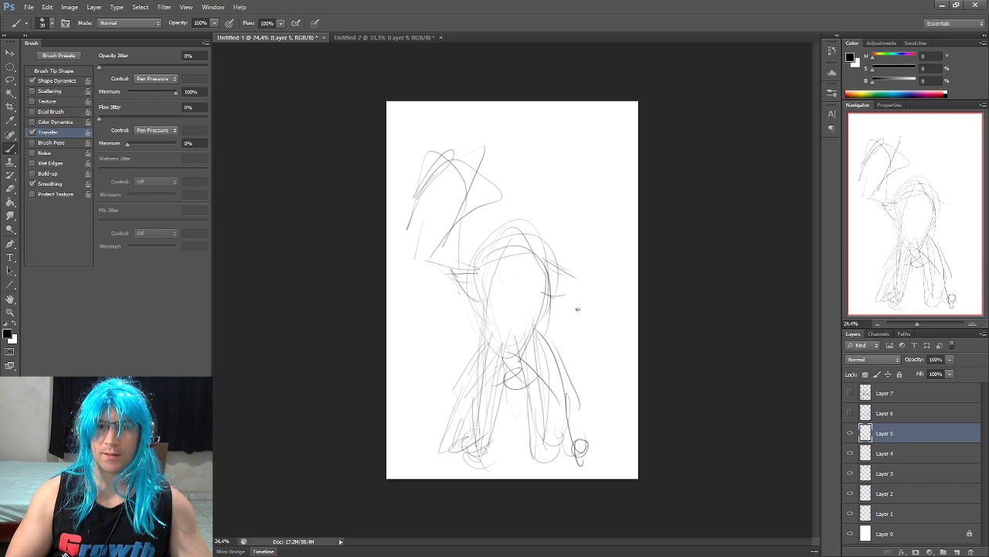
- Sketch the raised right claw arm and refine the left claw
{"action": "left_click_drag", "start_coordinate": [551, 279], "coordinate": [570, 284]}
{"action": "mouse_move", "coordinate": [586, 312]}
{"action": "left_mouse_down"}
{"action": "mouse_move", "coordinate": [603, 296]}
{"action": "mouse_move", "coordinate": [635, 228]}
{"action": "left_mouse_up"}
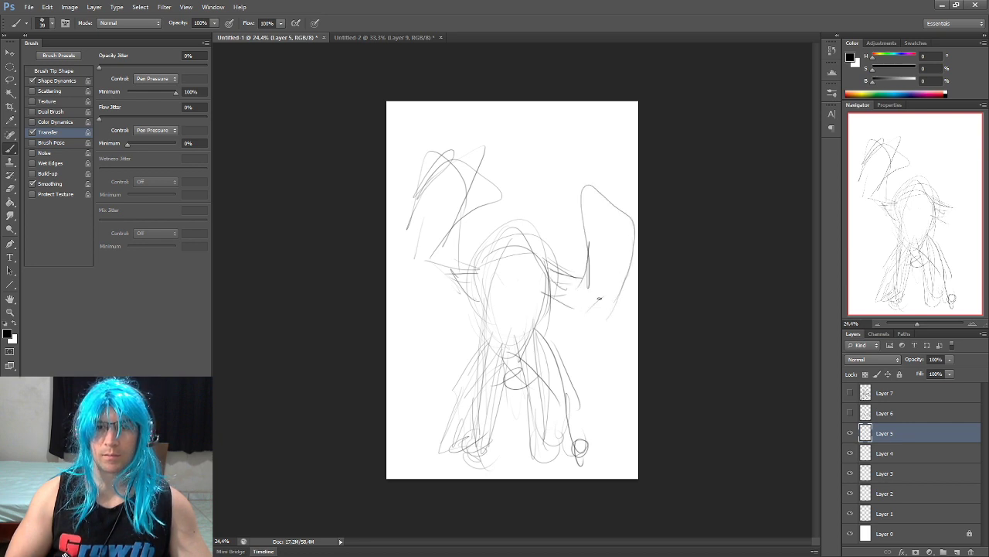
{"action": "left_click_drag", "start_coordinate": [576, 205], "coordinate": [574, 290]}
{"action": "mouse_move", "coordinate": [586, 244]}
{"action": "left_mouse_down"}
{"action": "mouse_move", "coordinate": [623, 185]}
{"action": "mouse_move", "coordinate": [626, 282]}
{"action": "mouse_move", "coordinate": [560, 298]}
{"action": "mouse_move", "coordinate": [552, 327]}
{"action": "left_mouse_up"}
{"action": "left_click_drag", "start_coordinate": [418, 274], "coordinate": [408, 177]}
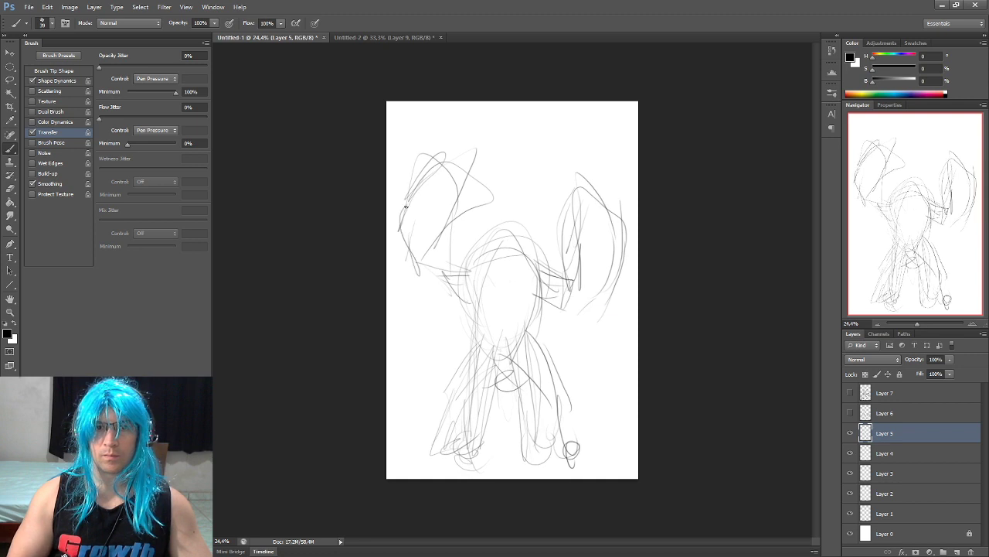
{"action": "mouse_move", "coordinate": [408, 232]}
{"action": "left_mouse_down"}
{"action": "mouse_move", "coordinate": [398, 245]}
{"action": "mouse_move", "coordinate": [405, 216]}
{"action": "left_mouse_up"}
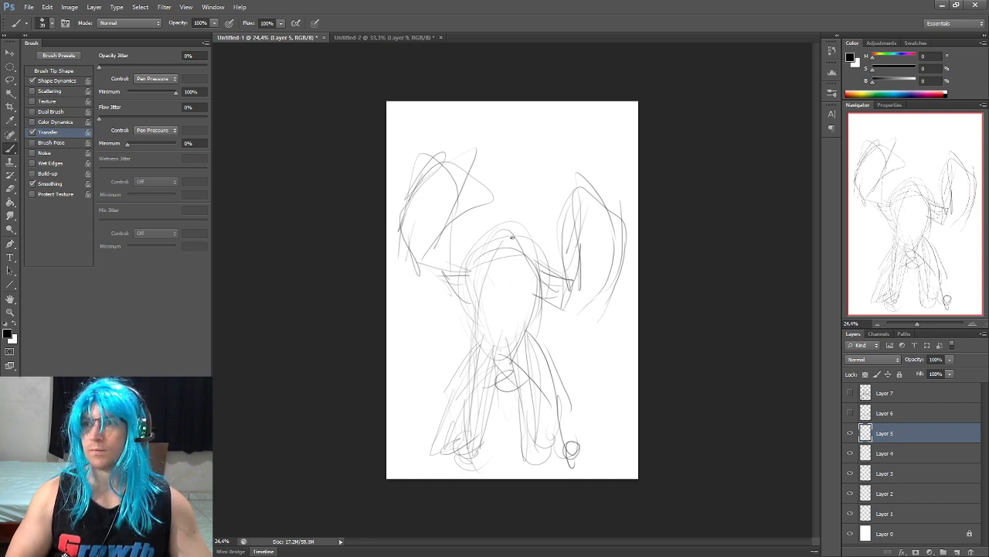
- Darken the head top, crotch and inner legs, and draw the left foot
{"action": "mouse_move", "coordinate": [483, 267]}
{"action": "left_mouse_down"}
{"action": "mouse_move", "coordinate": [534, 263]}
{"action": "mouse_move", "coordinate": [499, 259]}
{"action": "mouse_move", "coordinate": [469, 360]}
{"action": "mouse_move", "coordinate": [441, 404]}
{"action": "left_mouse_up"}
{"action": "left_click_drag", "start_coordinate": [496, 371], "coordinate": [522, 369]}
{"action": "left_click_drag", "start_coordinate": [527, 347], "coordinate": [485, 351]}
{"action": "mouse_move", "coordinate": [525, 386]}
{"action": "left_mouse_down"}
{"action": "mouse_move", "coordinate": [547, 429]}
{"action": "mouse_move", "coordinate": [584, 452]}
{"action": "left_mouse_up"}
{"action": "left_click_drag", "start_coordinate": [481, 232], "coordinate": [539, 228]}
{"action": "mouse_move", "coordinate": [441, 402]}
{"action": "left_mouse_down"}
{"action": "mouse_move", "coordinate": [434, 448]}
{"action": "mouse_move", "coordinate": [442, 457]}
{"action": "mouse_move", "coordinate": [438, 394]}
{"action": "mouse_move", "coordinate": [478, 453]}
{"action": "left_mouse_up"}
{"action": "left_click_drag", "start_coordinate": [464, 417], "coordinate": [499, 360]}
- Draw the shoulder line, waistline and briefs, and outline the right leg
{"action": "mouse_move", "coordinate": [547, 272]}
{"action": "left_mouse_down"}
{"action": "mouse_move", "coordinate": [467, 264]}
{"action": "mouse_move", "coordinate": [460, 292]}
{"action": "mouse_move", "coordinate": [479, 337]}
{"action": "mouse_move", "coordinate": [547, 288]}
{"action": "left_mouse_up"}
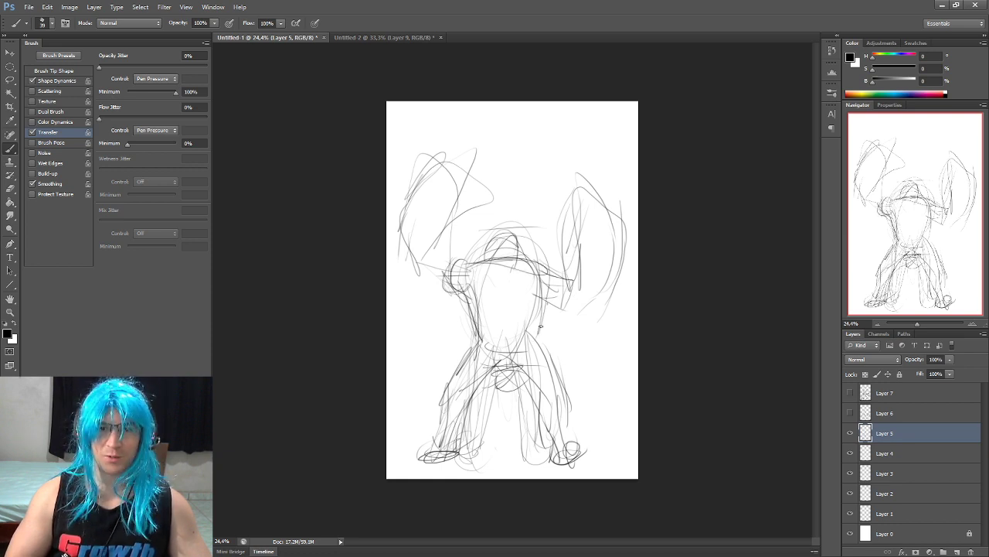
{"action": "left_click_drag", "start_coordinate": [469, 341], "coordinate": [546, 333]}
{"action": "mouse_move", "coordinate": [473, 348]}
{"action": "left_mouse_down"}
{"action": "mouse_move", "coordinate": [508, 378]}
{"action": "mouse_move", "coordinate": [540, 341]}
{"action": "left_mouse_up"}
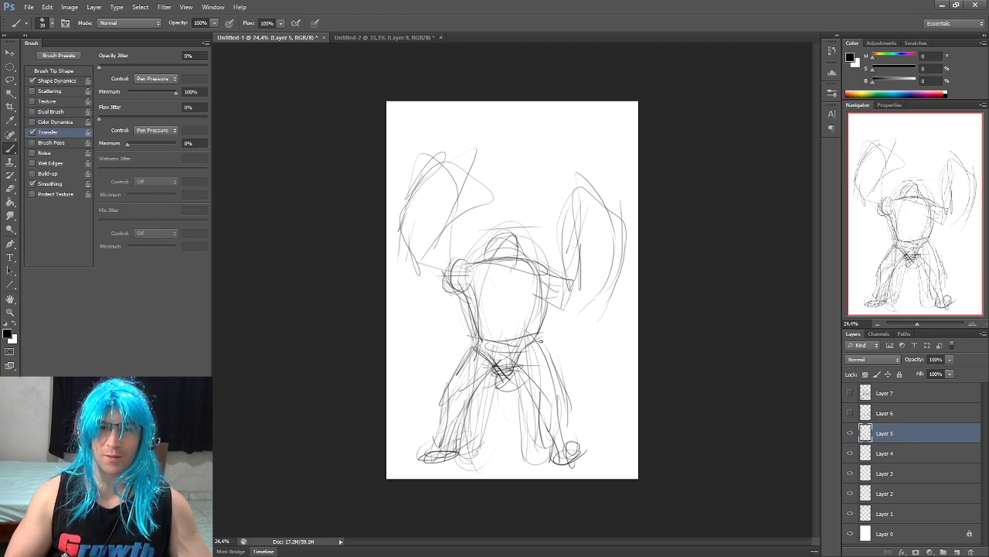
{"action": "mouse_move", "coordinate": [562, 377]}
{"action": "left_mouse_down"}
{"action": "mouse_move", "coordinate": [541, 337]}
{"action": "mouse_move", "coordinate": [523, 413]}
{"action": "mouse_move", "coordinate": [553, 442]}
{"action": "mouse_move", "coordinate": [551, 462]}
{"action": "left_mouse_up"}
{"action": "left_click_drag", "start_coordinate": [575, 405], "coordinate": [570, 445]}
{"action": "left_click_drag", "start_coordinate": [566, 402], "coordinate": [572, 455]}
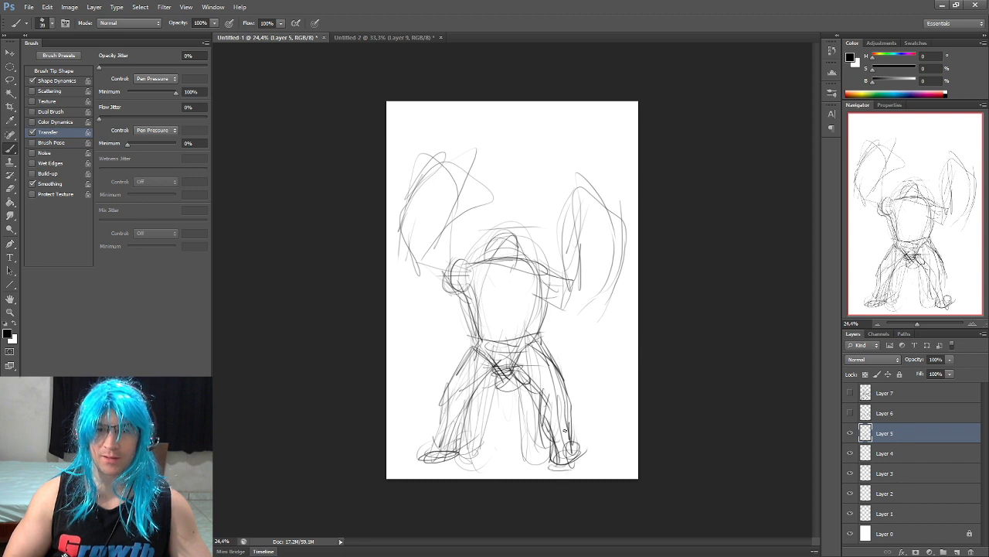
- Touch up both feet and lower legs, the torso, and the left shoulder
{"action": "left_click_drag", "start_coordinate": [585, 402], "coordinate": [584, 390]}
{"action": "mouse_move", "coordinate": [562, 446]}
{"action": "left_mouse_down"}
{"action": "mouse_move", "coordinate": [563, 462]}
{"action": "mouse_move", "coordinate": [586, 459]}
{"action": "left_mouse_up"}
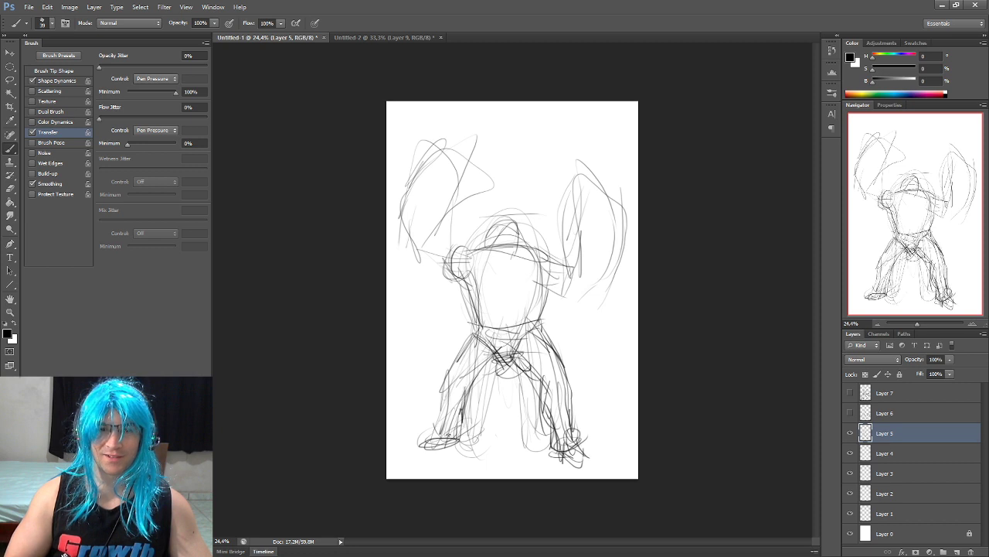
{"action": "left_click_drag", "start_coordinate": [444, 397], "coordinate": [437, 445]}
{"action": "left_click_drag", "start_coordinate": [442, 437], "coordinate": [413, 446]}
{"action": "left_click_drag", "start_coordinate": [466, 427], "coordinate": [464, 439]}
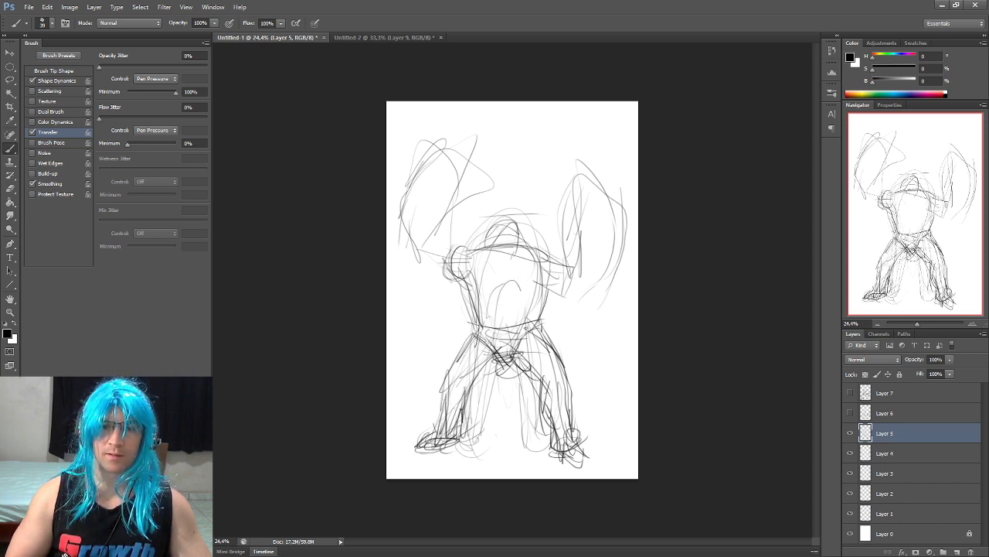
{"action": "left_click_drag", "start_coordinate": [527, 287], "coordinate": [512, 315]}
{"action": "left_click_drag", "start_coordinate": [473, 271], "coordinate": [467, 279]}
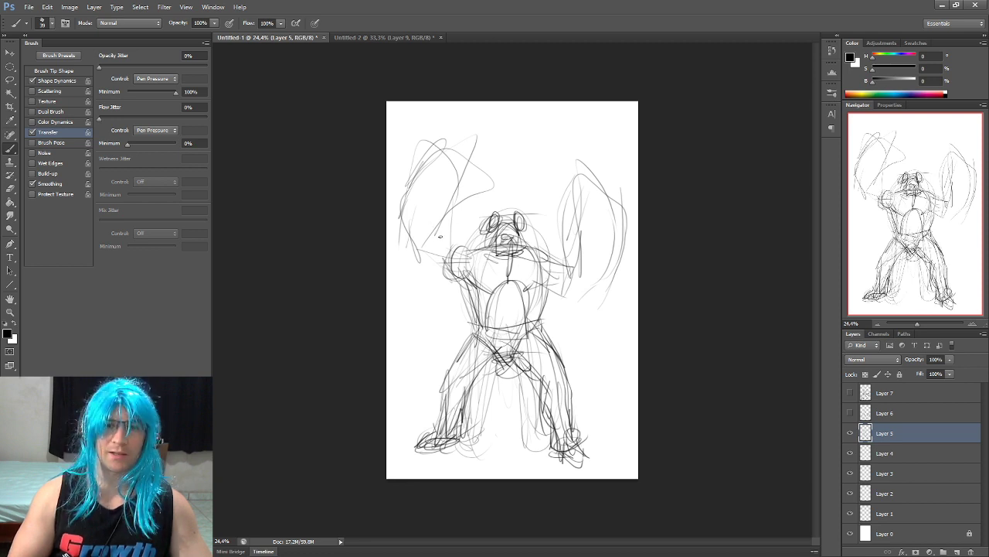
- Refine the raised left forearm and hand, and sketch the right arm's claw
{"action": "left_click_drag", "start_coordinate": [442, 235], "coordinate": [425, 245]}
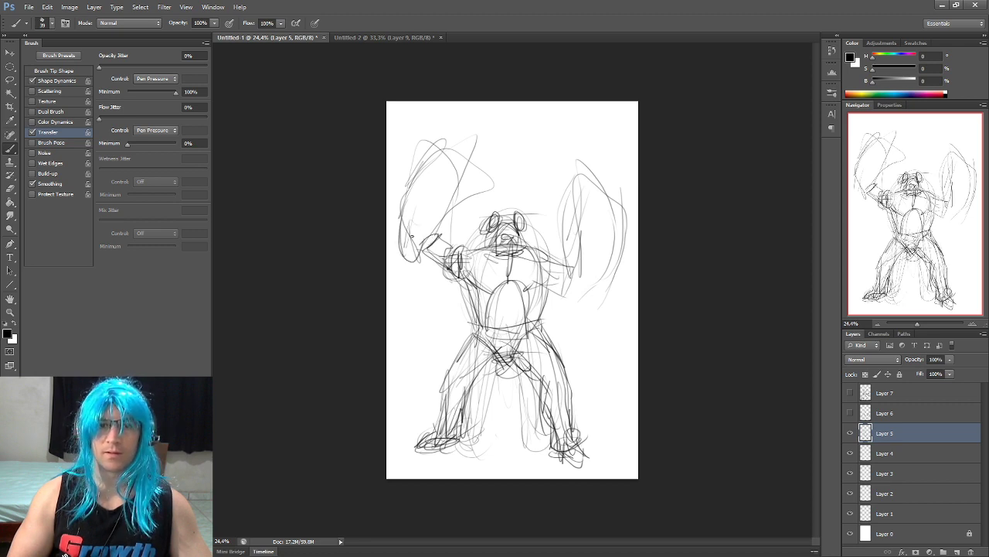
{"action": "left_click_drag", "start_coordinate": [454, 217], "coordinate": [447, 232]}
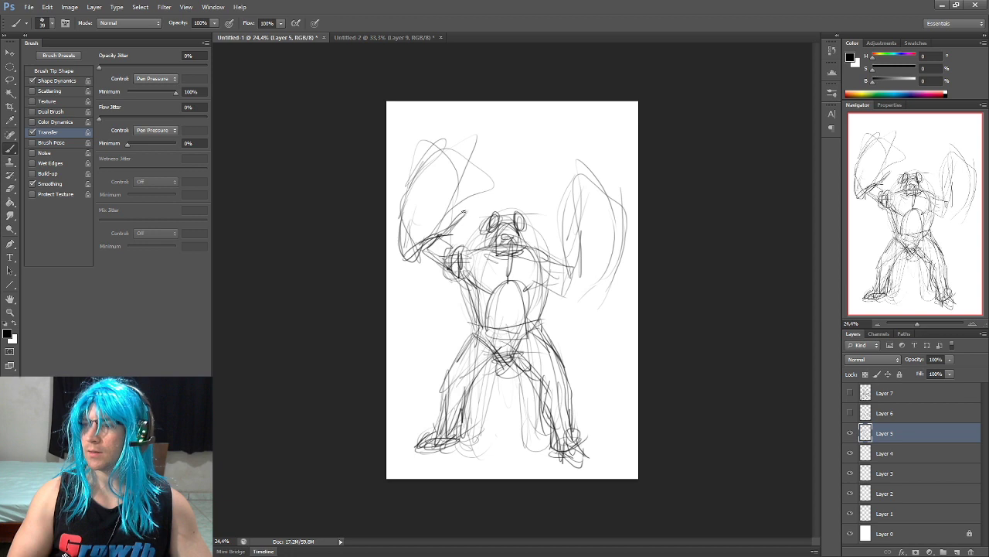
{"action": "mouse_move", "coordinate": [439, 231]}
{"action": "left_mouse_down"}
{"action": "mouse_move", "coordinate": [471, 193]}
{"action": "mouse_move", "coordinate": [430, 153]}
{"action": "mouse_move", "coordinate": [462, 133]}
{"action": "left_mouse_up"}
{"action": "left_click_drag", "start_coordinate": [570, 224], "coordinate": [572, 200]}
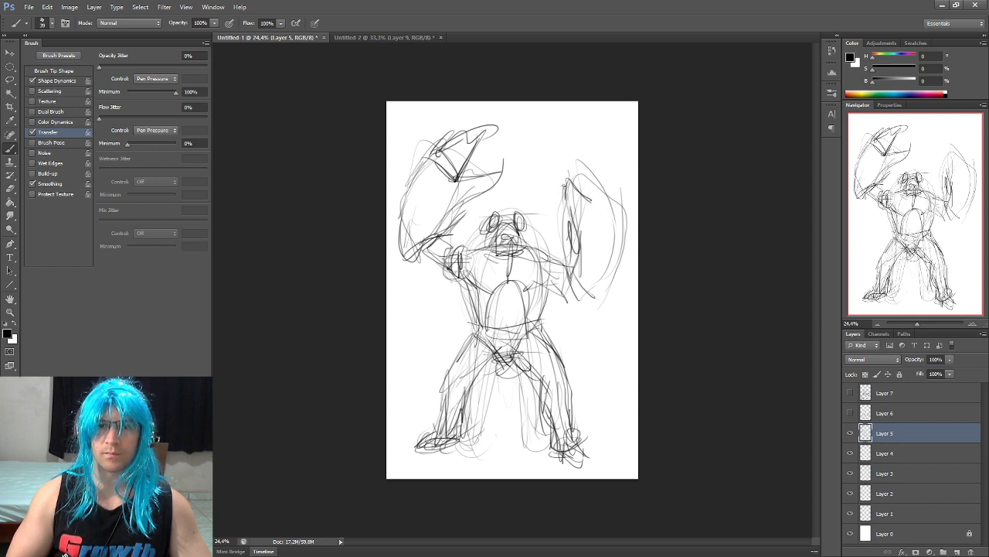
{"action": "mouse_move", "coordinate": [597, 206]}
{"action": "left_mouse_down"}
{"action": "mouse_move", "coordinate": [611, 176]}
{"action": "mouse_move", "coordinate": [589, 215]}
{"action": "left_mouse_up"}
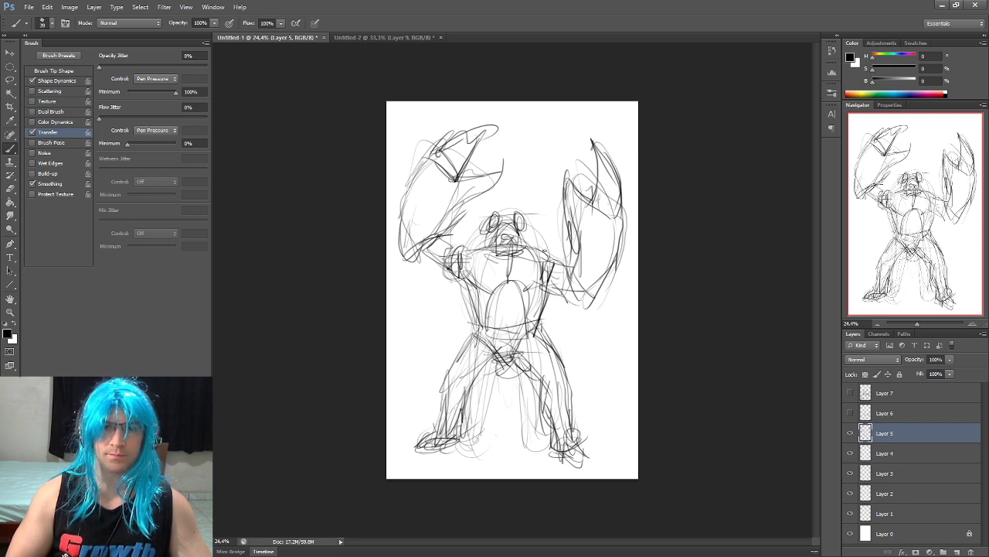
{"action": "left_click_drag", "start_coordinate": [578, 284], "coordinate": [560, 260]}
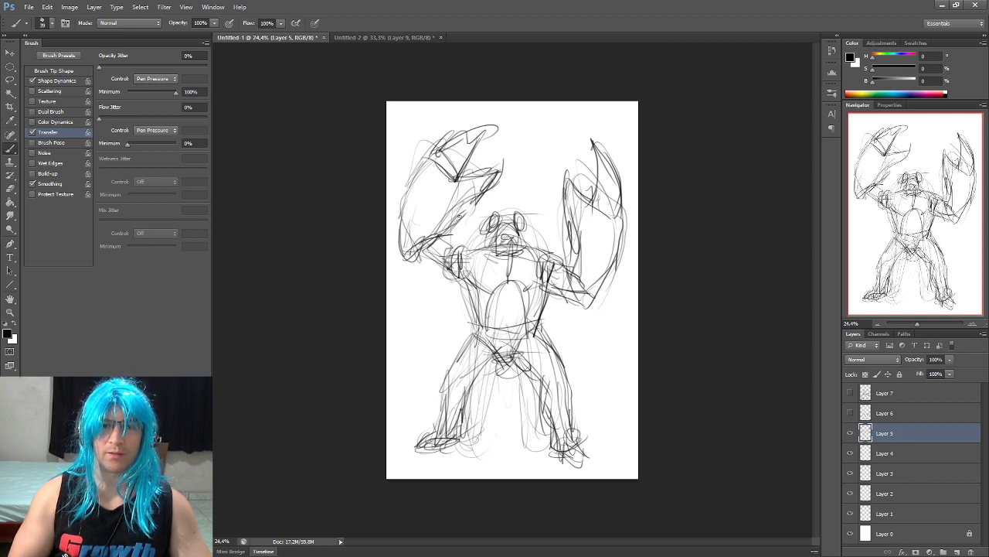
{"action": "left_click_drag", "start_coordinate": [436, 229], "coordinate": [457, 206]}
- Define the right claw's outer edge, the upper arms and torso side, then fade the sketch layer's Fill
{"action": "left_click_drag", "start_coordinate": [569, 265], "coordinate": [596, 275]}
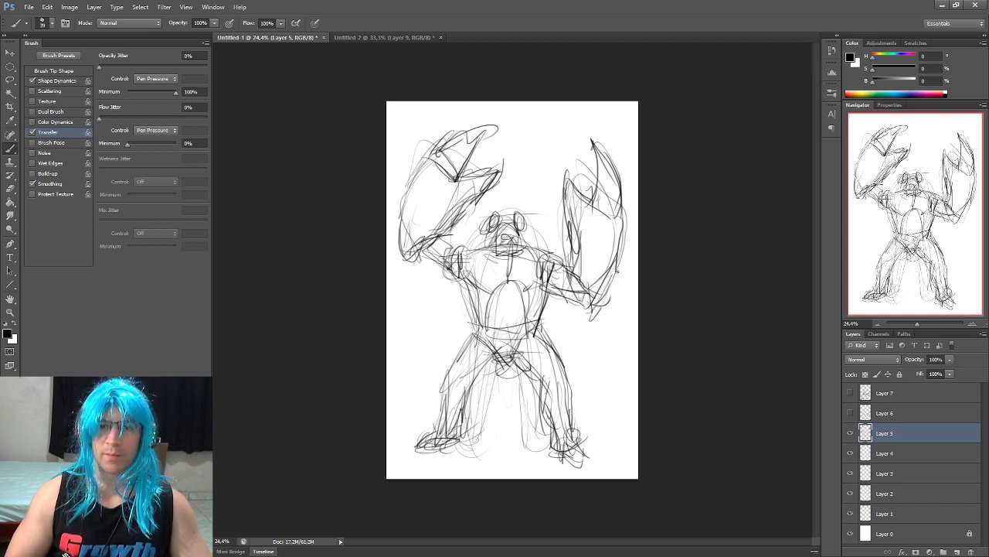
{"action": "left_click_drag", "start_coordinate": [626, 224], "coordinate": [623, 197]}
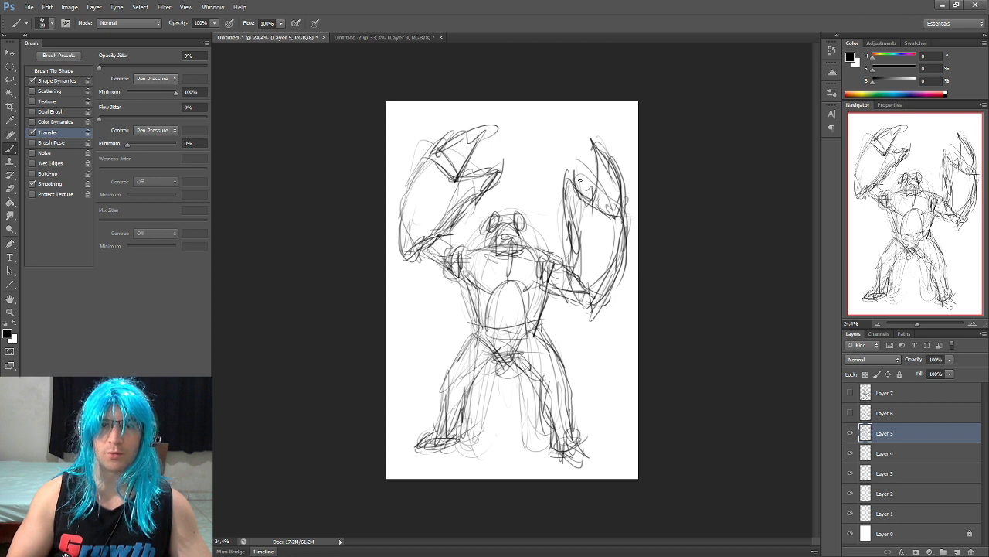
{"action": "mouse_move", "coordinate": [572, 199]}
{"action": "left_mouse_down"}
{"action": "mouse_move", "coordinate": [581, 176]}
{"action": "mouse_move", "coordinate": [575, 160]}
{"action": "mouse_move", "coordinate": [563, 159]}
{"action": "left_mouse_up"}
{"action": "left_click_drag", "start_coordinate": [501, 158], "coordinate": [471, 180]}
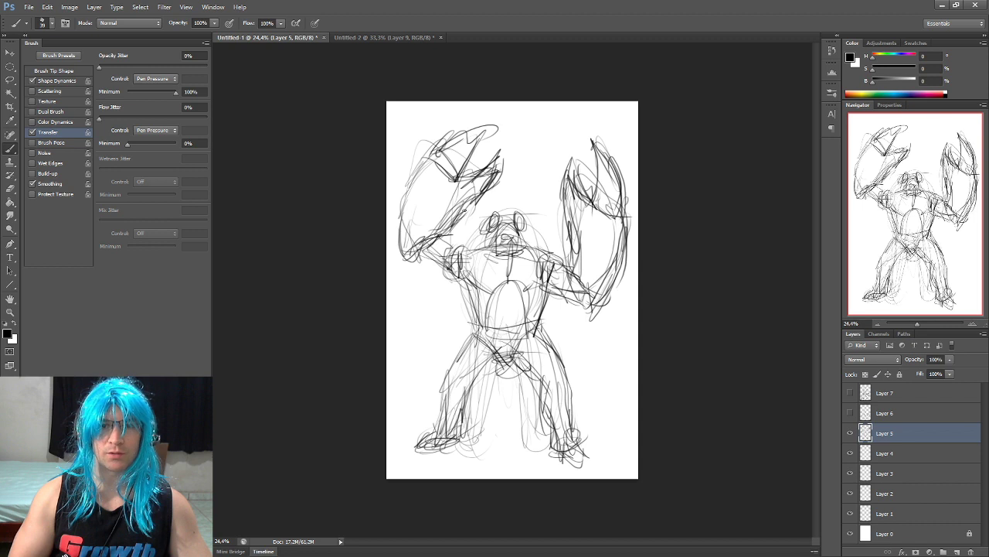
{"action": "left_click_drag", "start_coordinate": [472, 300], "coordinate": [467, 305]}
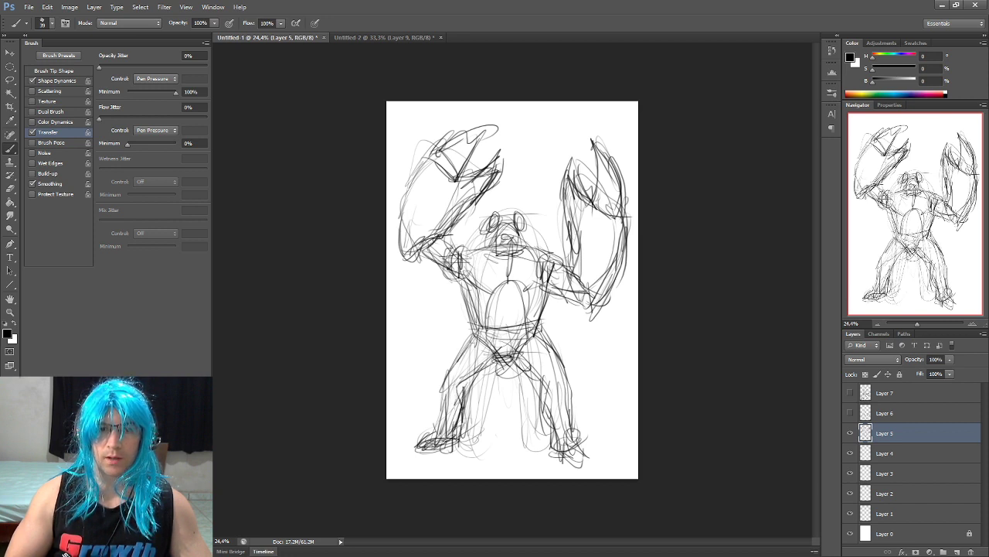
{"action": "left_click_drag", "start_coordinate": [461, 429], "coordinate": [456, 446]}
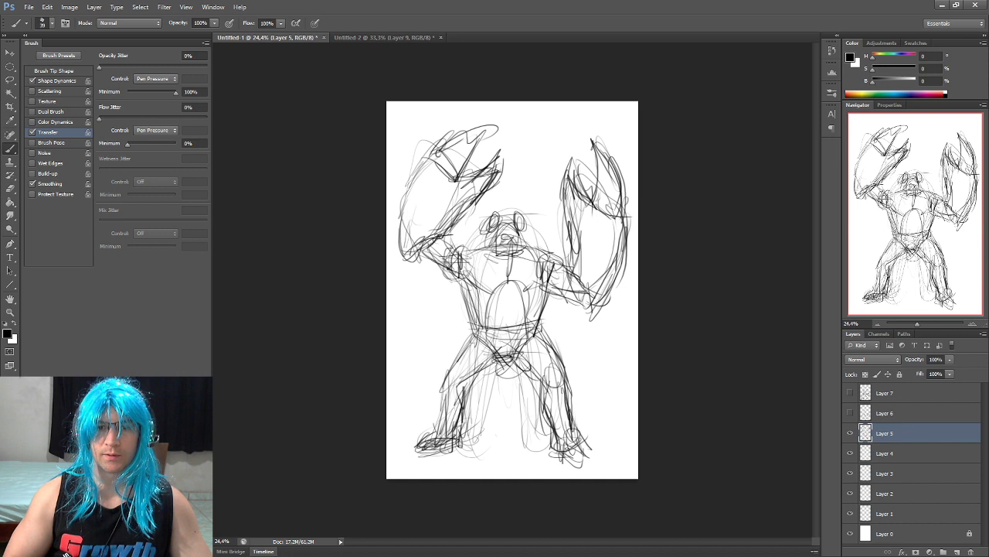
{"action": "mouse_move", "coordinate": [922, 377]}
{"action": "left_mouse_down"}
{"action": "mouse_move", "coordinate": [872, 377]}
{"action": "mouse_move", "coordinate": [927, 375]}
{"action": "left_mouse_up"}
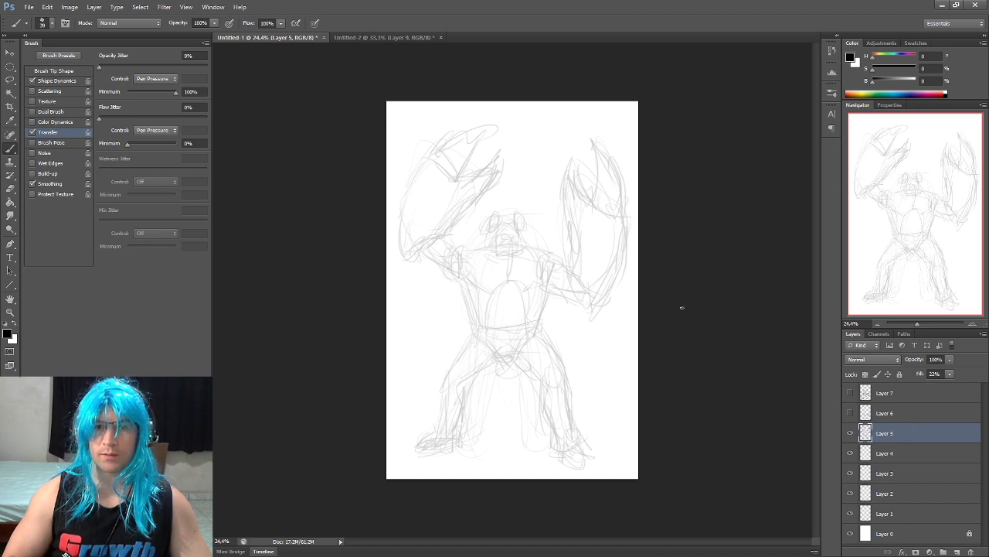
- Zoom in, switch to Layer 4, and ink the chest top line
{"action": "scroll", "coordinate": [569, 255], "scroll_direction": "up", "scroll_amount": 3}
{"action": "scroll", "coordinate": [552, 265], "scroll_direction": "up", "scroll_amount": 2}
{"action": "scroll", "coordinate": [561, 240], "scroll_direction": "up", "scroll_amount": 1}
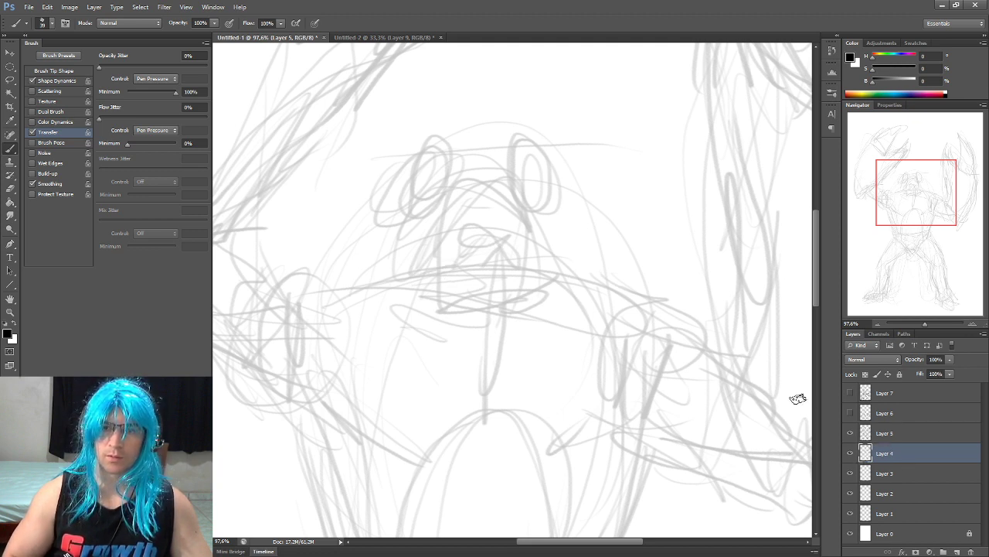
{"action": "key", "text": "alt+bracketleft"}
{"action": "left_click_drag", "start_coordinate": [410, 276], "coordinate": [531, 258]}
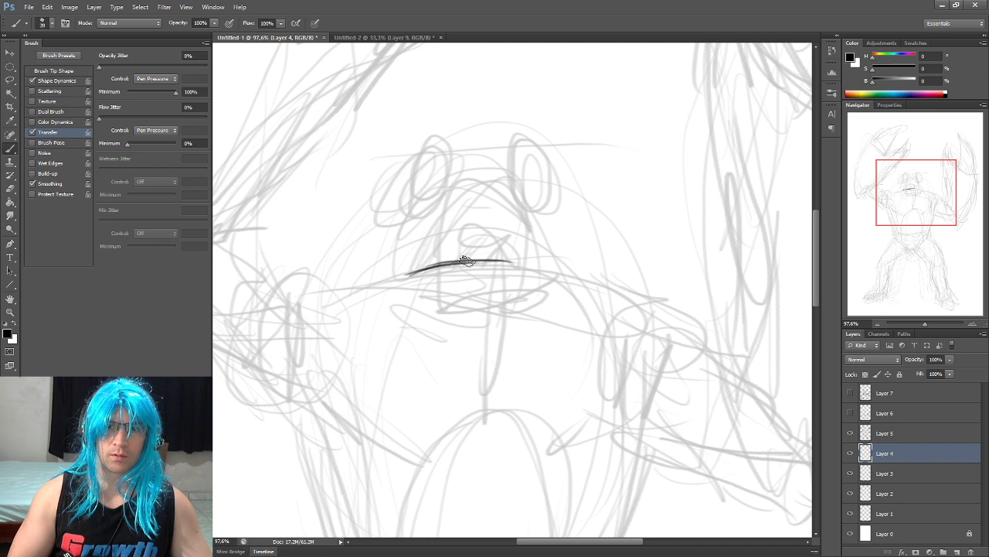
{"action": "left_click_drag", "start_coordinate": [404, 276], "coordinate": [456, 284]}
{"action": "mouse_move", "coordinate": [518, 286]}
{"action": "left_mouse_down"}
{"action": "mouse_move", "coordinate": [576, 276]}
{"action": "mouse_move", "coordinate": [612, 289]}
{"action": "left_mouse_up"}
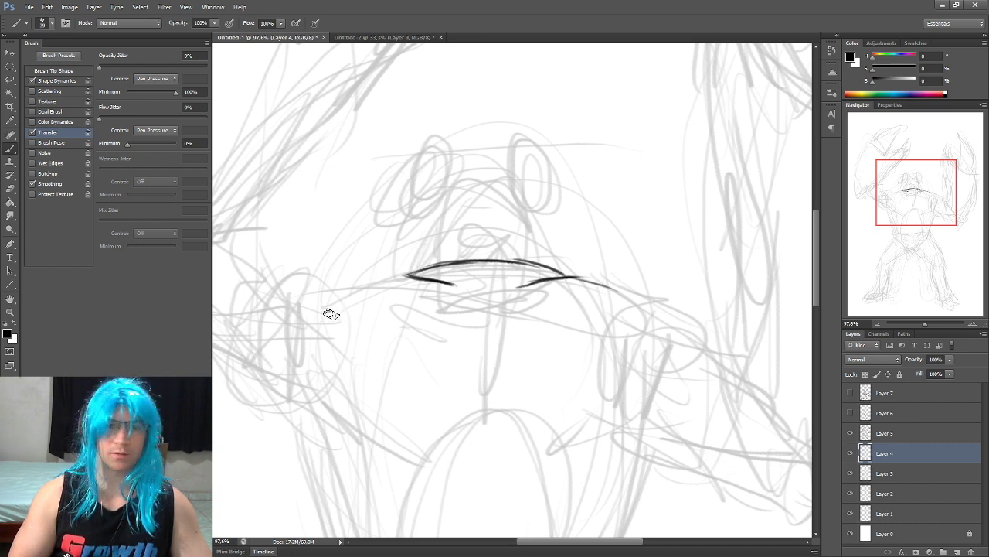
- Ink both torso side lines down from the shoulders
{"action": "mouse_move", "coordinate": [338, 305]}
{"action": "left_mouse_down"}
{"action": "mouse_move", "coordinate": [287, 429]}
{"action": "mouse_move", "coordinate": [297, 462]}
{"action": "left_mouse_up"}
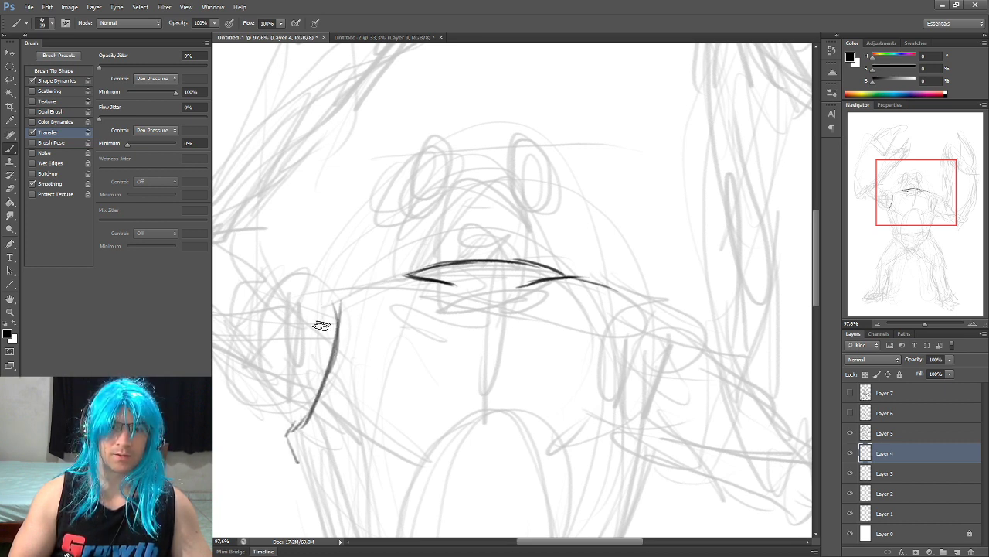
{"action": "mouse_move", "coordinate": [337, 302]}
{"action": "left_mouse_down"}
{"action": "mouse_move", "coordinate": [343, 294]}
{"action": "mouse_move", "coordinate": [332, 295]}
{"action": "mouse_move", "coordinate": [394, 278]}
{"action": "mouse_move", "coordinate": [443, 279]}
{"action": "left_mouse_up"}
{"action": "mouse_move", "coordinate": [560, 272]}
{"action": "left_mouse_down"}
{"action": "mouse_move", "coordinate": [640, 300]}
{"action": "mouse_move", "coordinate": [641, 340]}
{"action": "mouse_move", "coordinate": [578, 231]}
{"action": "mouse_move", "coordinate": [591, 216]}
{"action": "mouse_move", "coordinate": [605, 224]}
{"action": "mouse_move", "coordinate": [585, 302]}
{"action": "mouse_move", "coordinate": [597, 377]}
{"action": "left_mouse_up"}
{"action": "scroll", "coordinate": [597, 378], "scroll_direction": "down", "scroll_amount": 5}
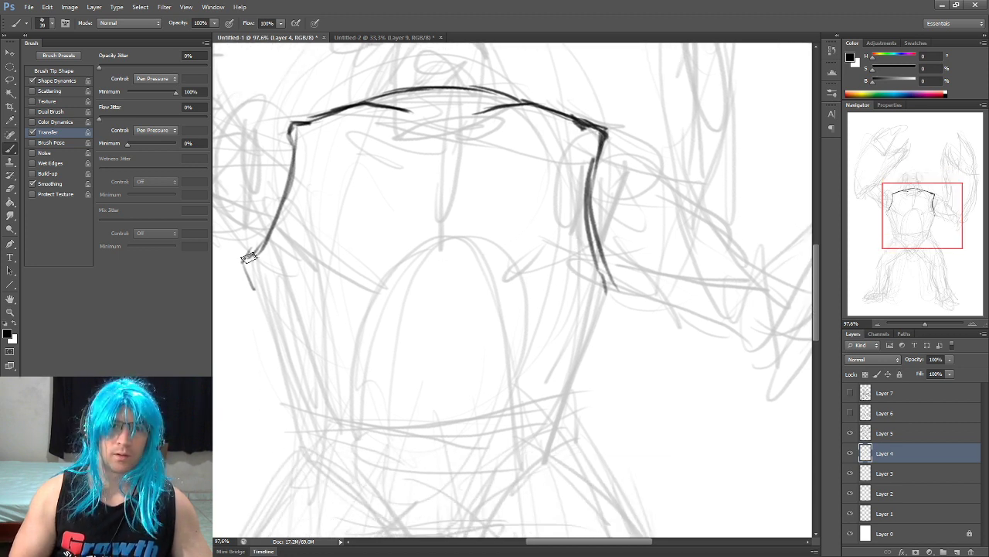
{"action": "left_click_drag", "start_coordinate": [255, 285], "coordinate": [280, 247]}
{"action": "mouse_move", "coordinate": [570, 256]}
{"action": "left_mouse_down"}
{"action": "mouse_move", "coordinate": [596, 300]}
{"action": "mouse_move", "coordinate": [615, 292]}
{"action": "mouse_move", "coordinate": [589, 376]}
{"action": "left_mouse_up"}
{"action": "left_click_drag", "start_coordinate": [252, 283], "coordinate": [280, 370]}
{"action": "left_click_drag", "start_coordinate": [271, 332], "coordinate": [300, 424]}
{"action": "left_click_drag", "start_coordinate": [371, 302], "coordinate": [388, 350]}
{"action": "left_click_drag", "start_coordinate": [297, 274], "coordinate": [267, 317]}
- Ink the left shoulder and the upper and lower edges of the left arm
{"action": "mouse_move", "coordinate": [261, 210]}
{"action": "left_mouse_down"}
{"action": "mouse_move", "coordinate": [344, 276]}
{"action": "mouse_move", "coordinate": [340, 336]}
{"action": "left_mouse_up"}
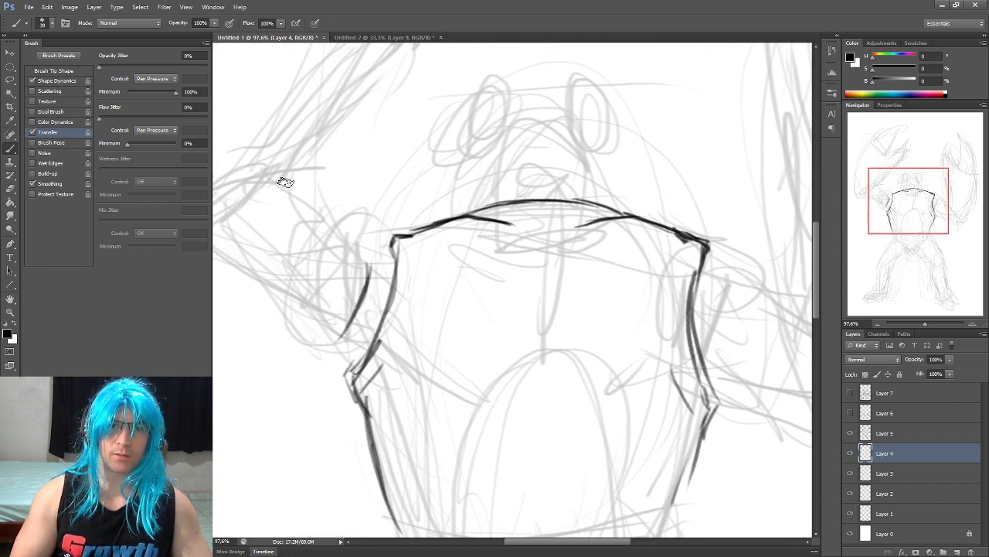
{"action": "left_click_drag", "start_coordinate": [272, 179], "coordinate": [375, 261]}
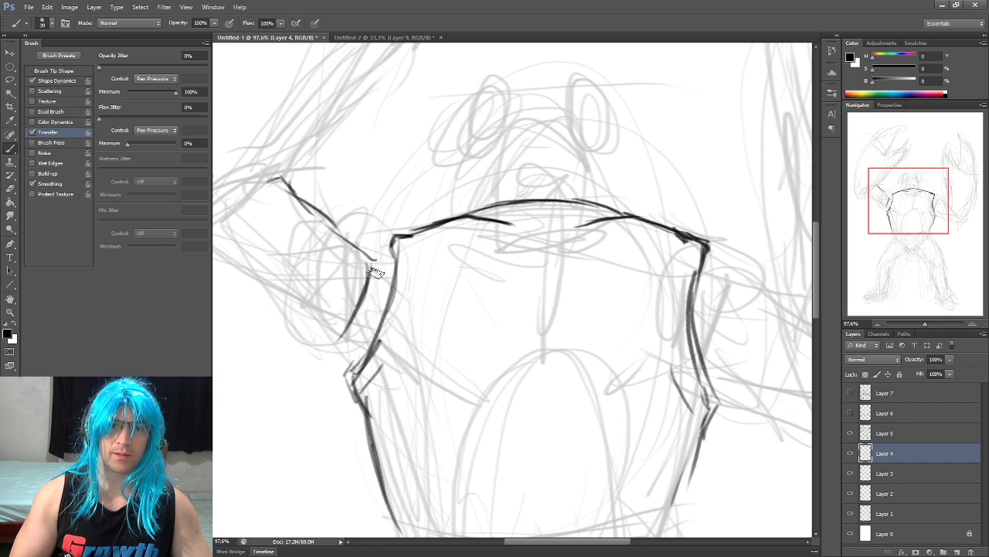
{"action": "mouse_move", "coordinate": [337, 225]}
{"action": "left_mouse_down"}
{"action": "mouse_move", "coordinate": [384, 275]}
{"action": "mouse_move", "coordinate": [436, 261]}
{"action": "left_mouse_up"}
{"action": "mouse_move", "coordinate": [323, 178]}
{"action": "left_mouse_down"}
{"action": "mouse_move", "coordinate": [258, 217]}
{"action": "mouse_move", "coordinate": [379, 334]}
{"action": "mouse_move", "coordinate": [404, 323]}
{"action": "left_mouse_up"}
{"action": "mouse_move", "coordinate": [397, 358]}
{"action": "left_mouse_down"}
{"action": "mouse_move", "coordinate": [416, 334]}
{"action": "mouse_move", "coordinate": [423, 255]}
{"action": "mouse_move", "coordinate": [418, 329]}
{"action": "left_mouse_up"}
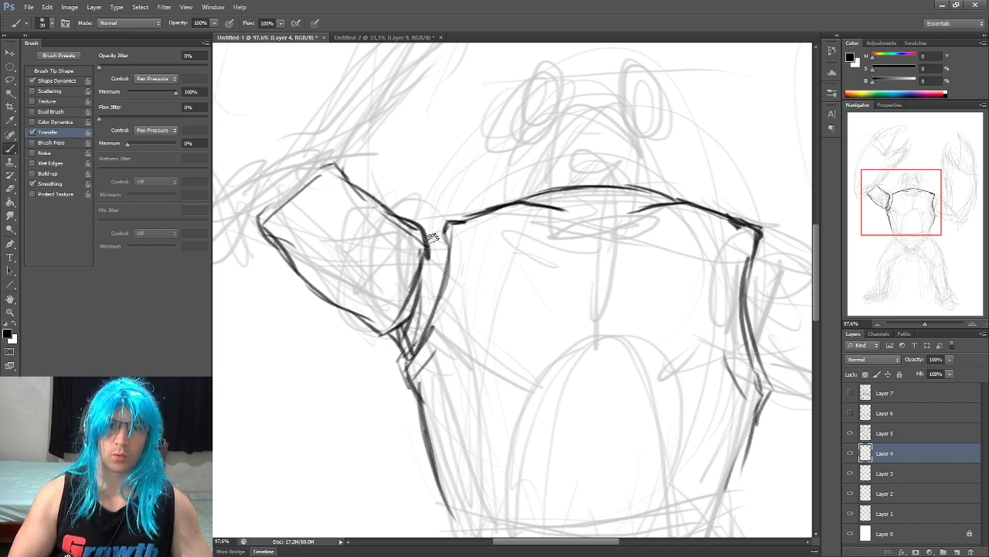
{"action": "scroll", "coordinate": [434, 215], "scroll_direction": "left", "scroll_amount": 1}
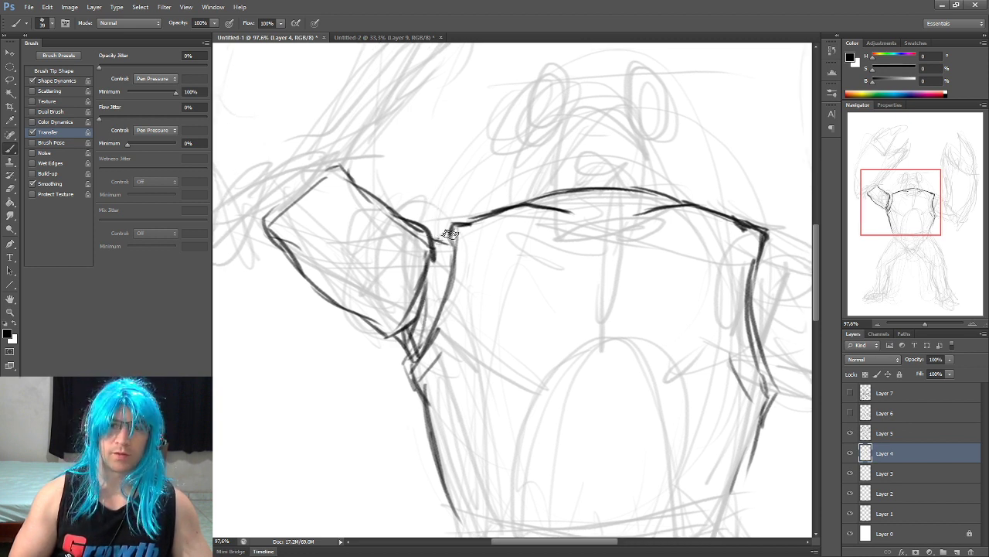
{"action": "left_click_drag", "start_coordinate": [387, 205], "coordinate": [455, 224]}
{"action": "left_click_drag", "start_coordinate": [354, 315], "coordinate": [389, 353]}
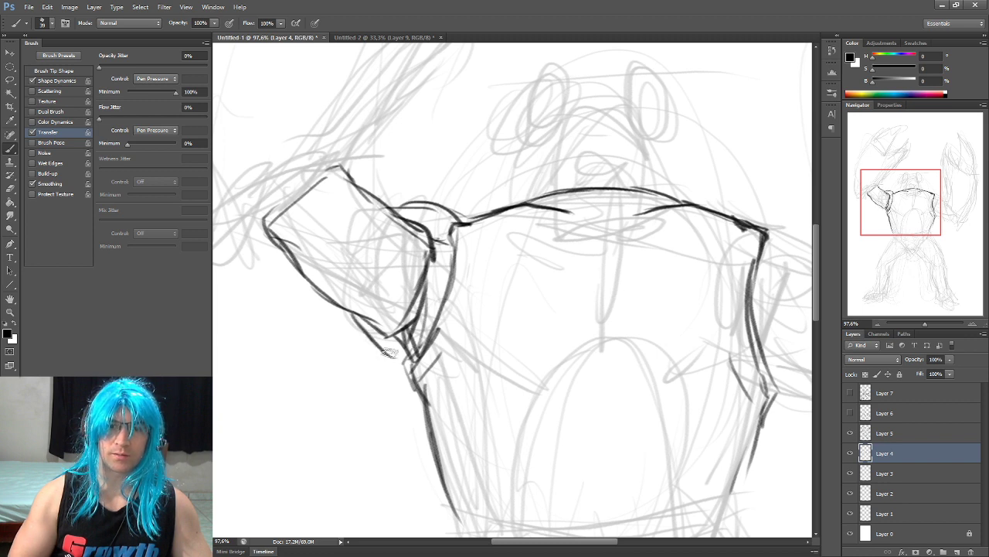
- Ink the inner and lower edges of the right arm and close its end
{"action": "mouse_move", "coordinate": [519, 294]}
{"action": "left_mouse_down"}
{"action": "mouse_move", "coordinate": [559, 237]}
{"action": "mouse_move", "coordinate": [536, 294]}
{"action": "mouse_move", "coordinate": [541, 344]}
{"action": "left_mouse_up"}
{"action": "left_click_drag", "start_coordinate": [564, 219], "coordinate": [610, 235]}
{"action": "left_click_drag", "start_coordinate": [533, 332], "coordinate": [663, 378]}
{"action": "left_click_drag", "start_coordinate": [653, 322], "coordinate": [599, 272]}
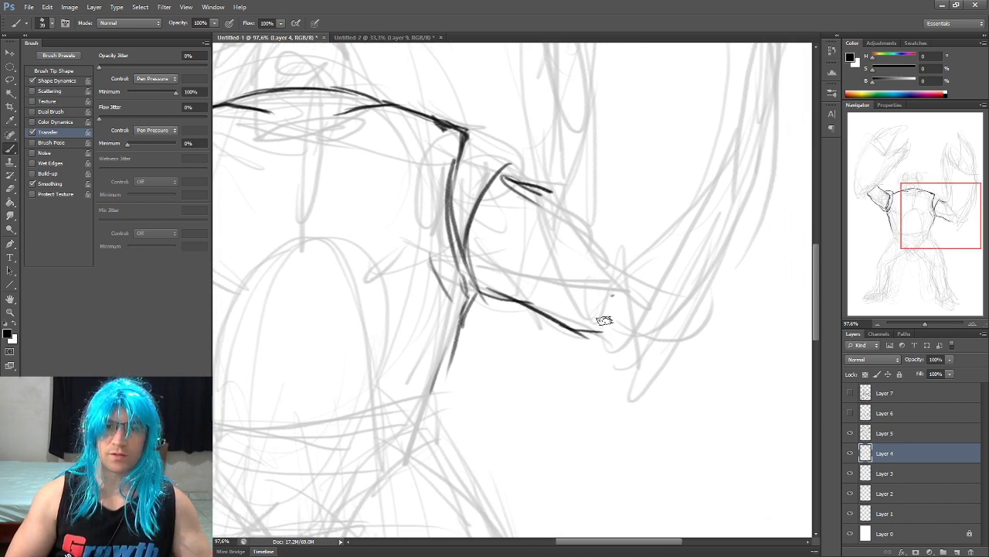
{"action": "left_click_drag", "start_coordinate": [584, 330], "coordinate": [614, 276]}
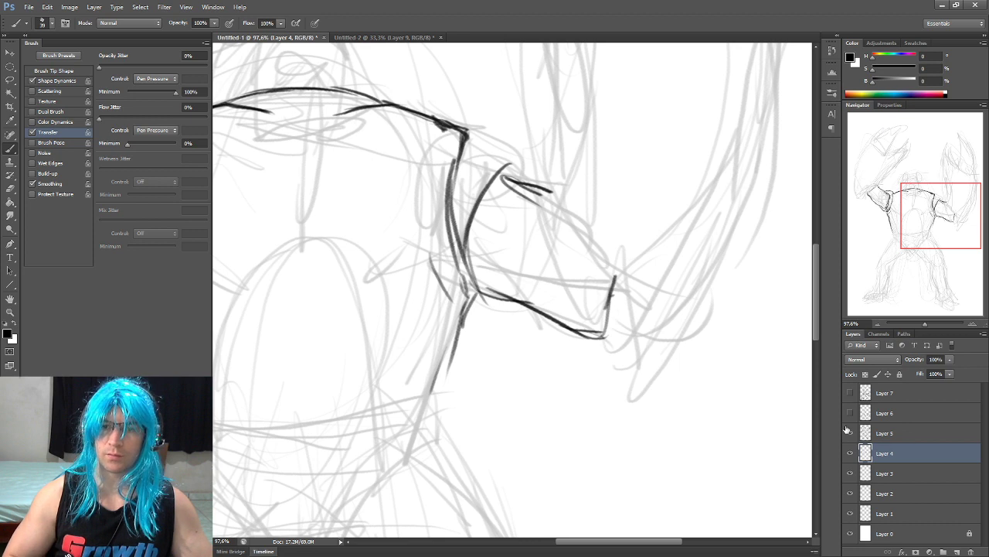
- Toggle the Layer 5 sketch to check the inking, then ink right shoulder details on Layer 4
{"action": "left_click", "coordinate": [851, 434]}
{"action": "left_click", "coordinate": [910, 435]}
{"action": "left_click", "coordinate": [906, 453]}
{"action": "mouse_move", "coordinate": [550, 182]}
{"action": "left_mouse_down"}
{"action": "mouse_move", "coordinate": [565, 209]}
{"action": "mouse_move", "coordinate": [500, 292]}
{"action": "left_mouse_up"}
{"action": "mouse_move", "coordinate": [513, 217]}
{"action": "left_mouse_down"}
{"action": "mouse_move", "coordinate": [547, 234]}
{"action": "mouse_move", "coordinate": [532, 260]}
{"action": "left_mouse_up"}
{"action": "mouse_move", "coordinate": [502, 191]}
{"action": "left_mouse_down"}
{"action": "mouse_move", "coordinate": [585, 237]}
{"action": "mouse_move", "coordinate": [583, 252]}
{"action": "left_mouse_up"}
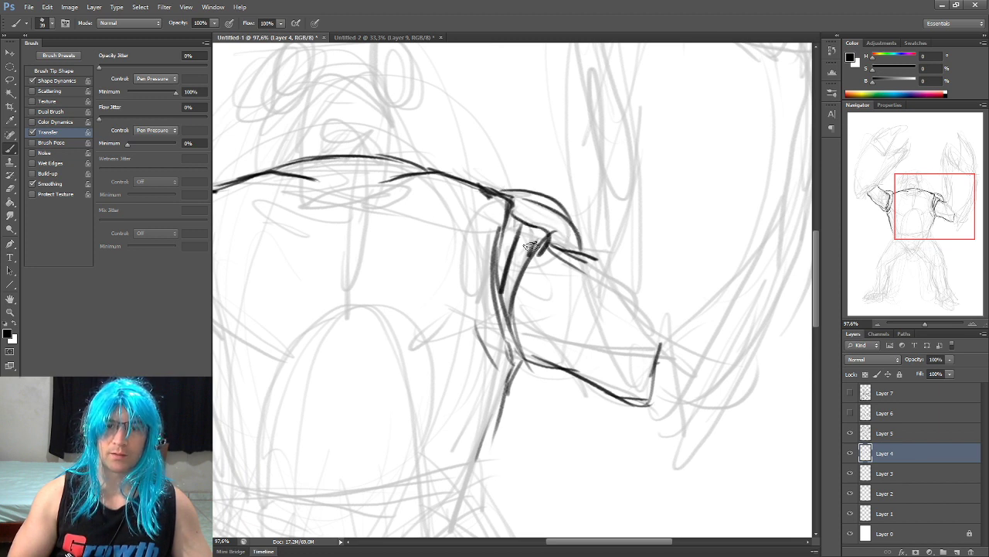
- Ink a bold waist line across the torso
{"action": "left_click_drag", "start_coordinate": [462, 362], "coordinate": [543, 261]}
{"action": "left_click_drag", "start_coordinate": [493, 242], "coordinate": [552, 254]}
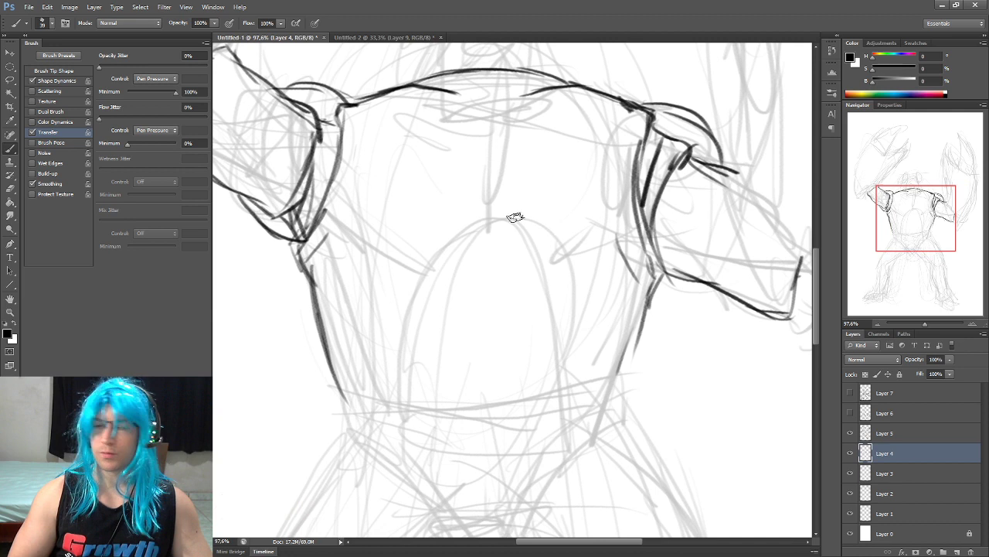
{"action": "left_click_drag", "start_coordinate": [397, 336], "coordinate": [416, 275]}
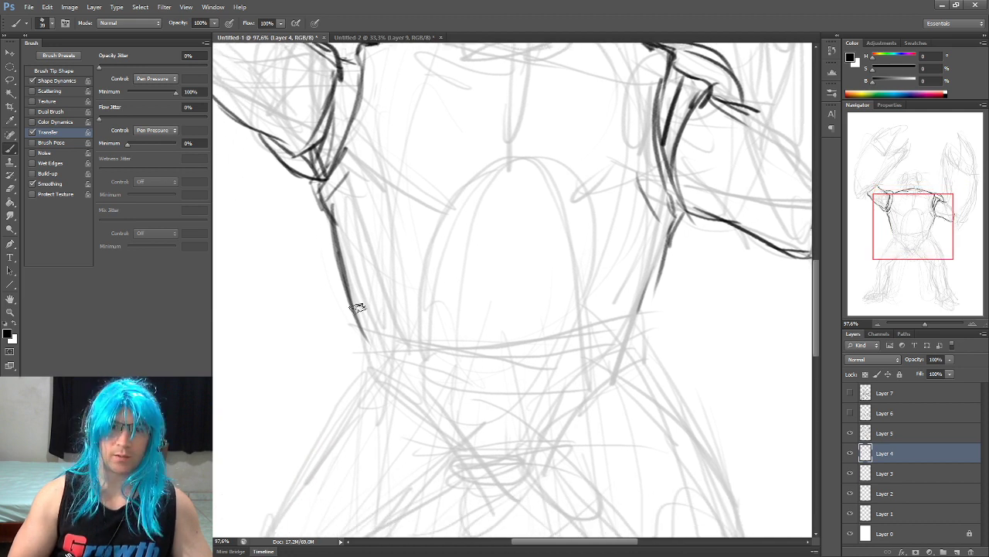
{"action": "mouse_move", "coordinate": [365, 346]}
{"action": "left_mouse_down"}
{"action": "mouse_move", "coordinate": [362, 395]}
{"action": "mouse_move", "coordinate": [618, 360]}
{"action": "left_mouse_up"}
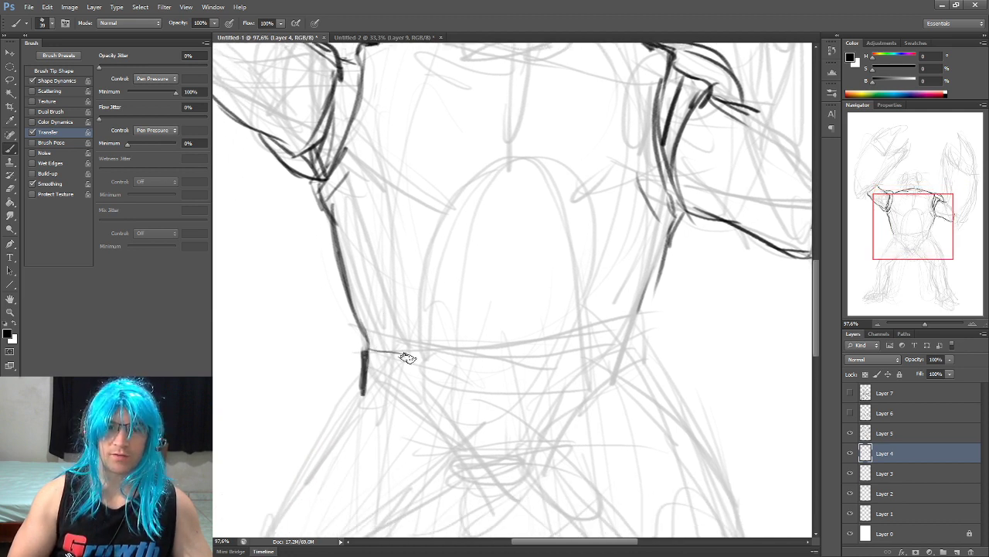
{"action": "mouse_move", "coordinate": [524, 361]}
{"action": "left_mouse_down"}
{"action": "mouse_move", "coordinate": [643, 363]}
{"action": "mouse_move", "coordinate": [643, 387]}
{"action": "mouse_move", "coordinate": [553, 286]}
{"action": "left_mouse_up"}
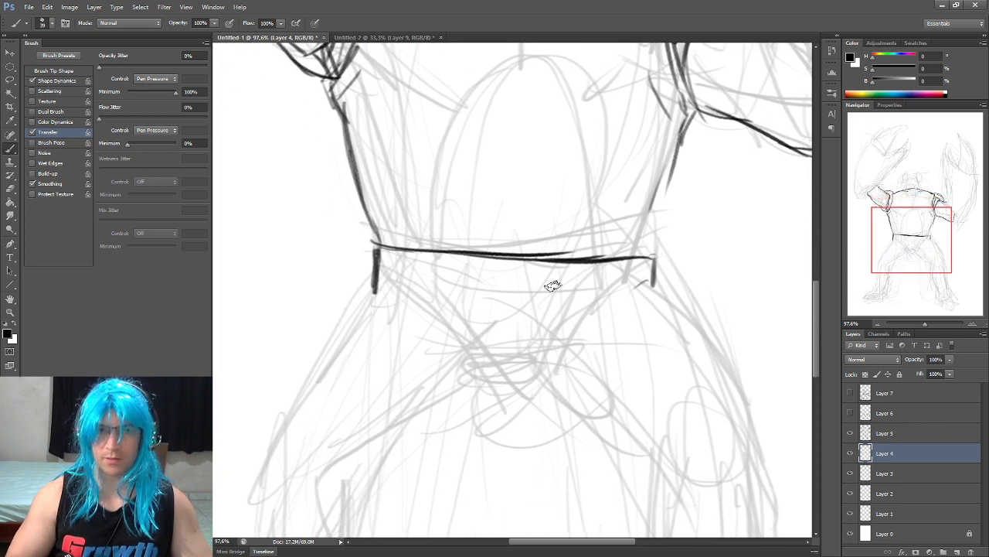
- Ink the briefs' leg openings, thickened waistband and fold lines
{"action": "mouse_move", "coordinate": [391, 288]}
{"action": "left_mouse_down"}
{"action": "mouse_move", "coordinate": [469, 384]}
{"action": "mouse_move", "coordinate": [532, 387]}
{"action": "mouse_move", "coordinate": [653, 288]}
{"action": "left_mouse_up"}
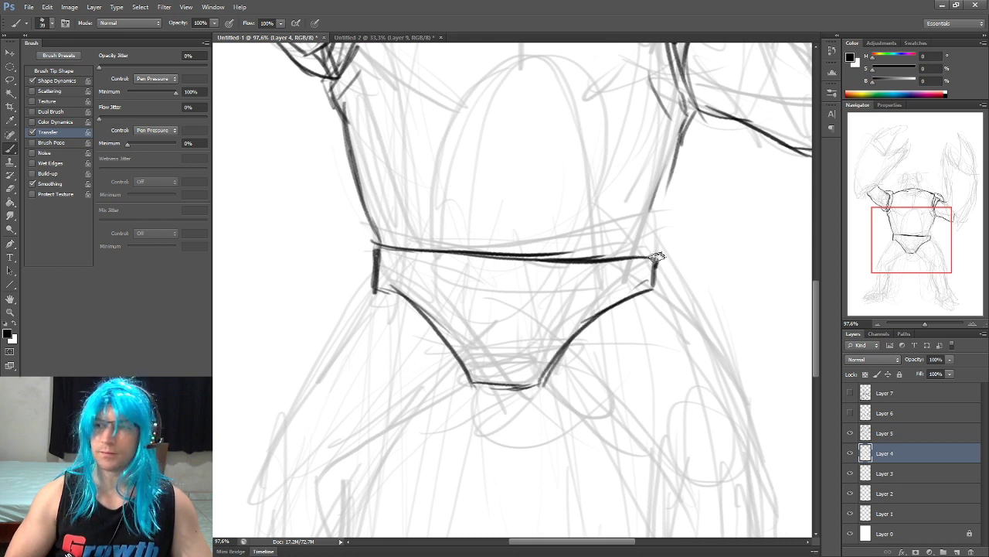
{"action": "mouse_move", "coordinate": [572, 259]}
{"action": "left_mouse_down"}
{"action": "mouse_move", "coordinate": [649, 252]}
{"action": "mouse_move", "coordinate": [656, 291]}
{"action": "left_mouse_up"}
{"action": "left_click_drag", "start_coordinate": [653, 250], "coordinate": [656, 292]}
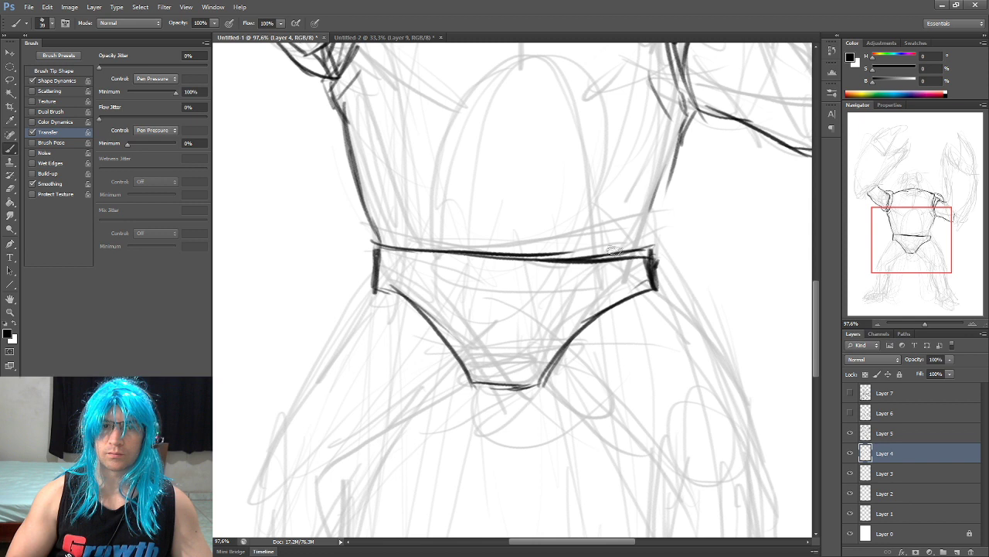
{"action": "left_click_drag", "start_coordinate": [373, 260], "coordinate": [485, 280]}
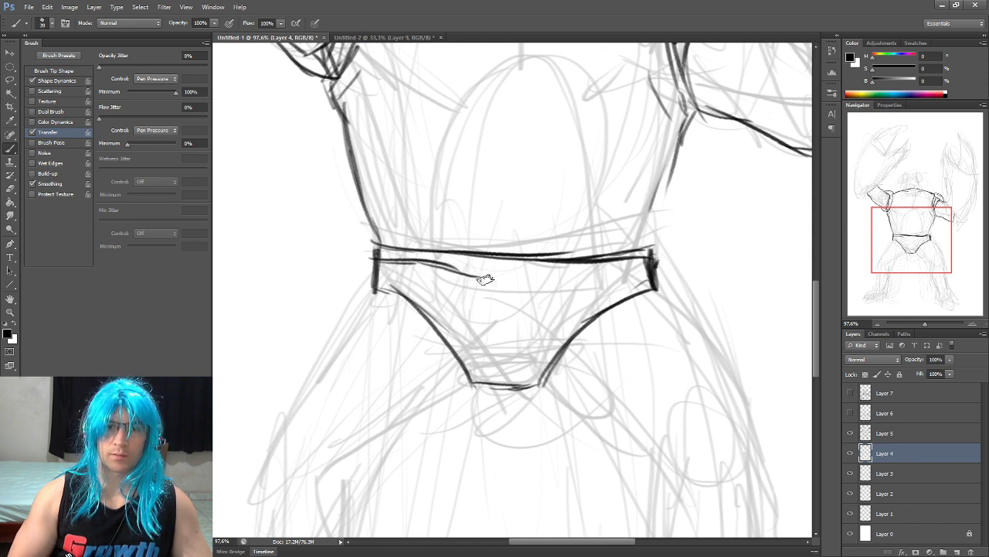
{"action": "left_click_drag", "start_coordinate": [375, 285], "coordinate": [455, 314]}
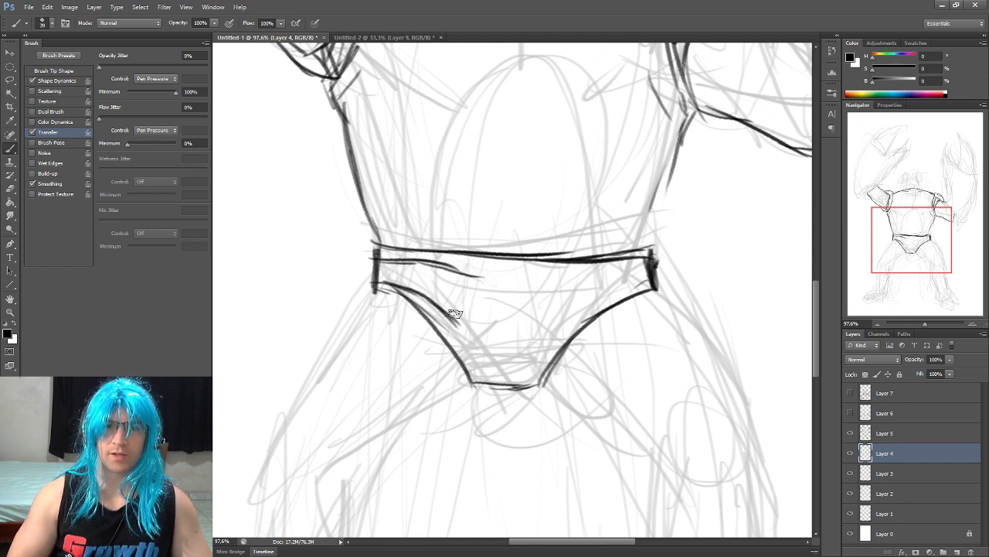
{"action": "mouse_move", "coordinate": [482, 276]}
{"action": "left_mouse_down"}
{"action": "mouse_move", "coordinate": [460, 320]}
{"action": "mouse_move", "coordinate": [488, 280]}
{"action": "mouse_move", "coordinate": [537, 281]}
{"action": "mouse_move", "coordinate": [553, 352]}
{"action": "left_mouse_up"}
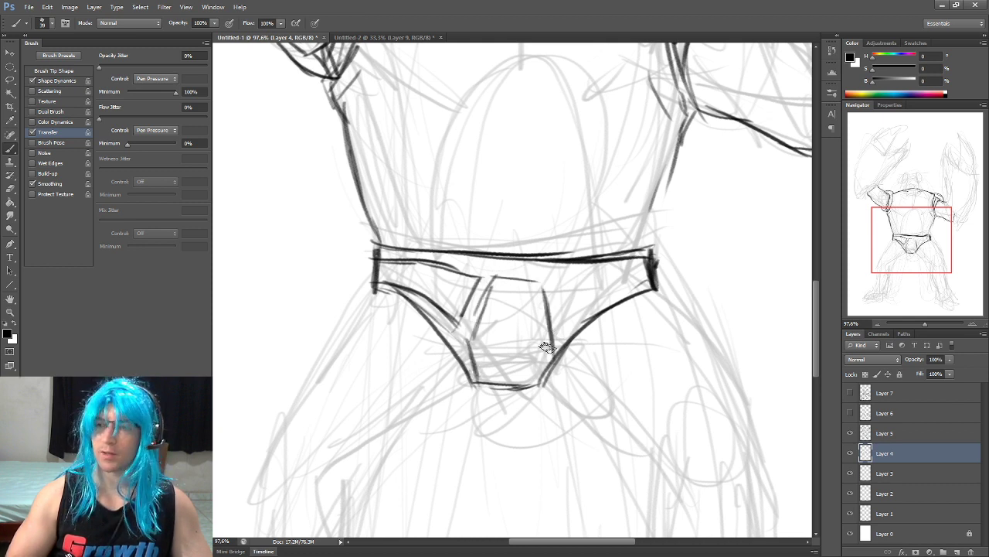
{"action": "mouse_move", "coordinate": [558, 277]}
{"action": "left_mouse_down"}
{"action": "mouse_move", "coordinate": [551, 325]}
{"action": "mouse_move", "coordinate": [638, 267]}
{"action": "left_mouse_up"}
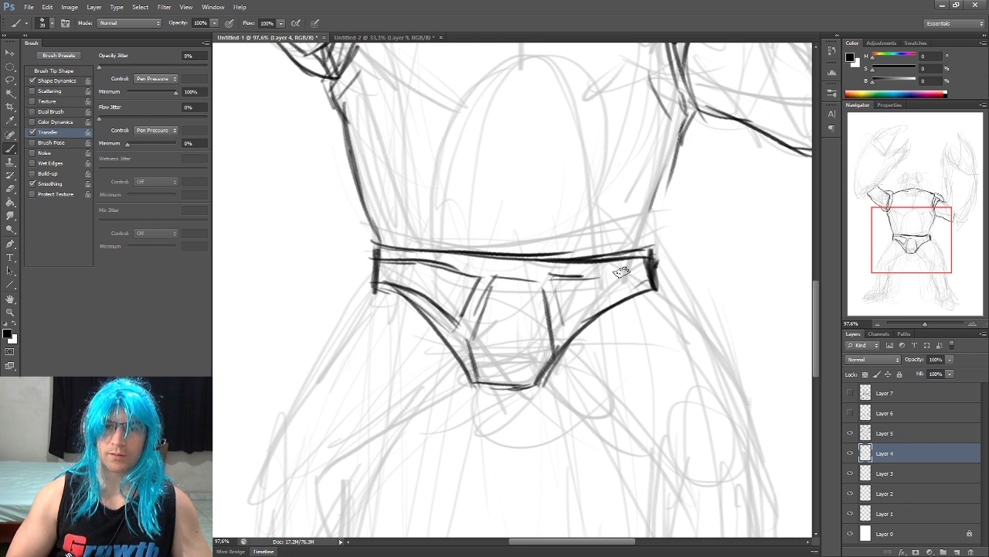
- Draw the arched chest plate down to the waistband
{"action": "left_click_drag", "start_coordinate": [528, 189], "coordinate": [540, 294]}
{"action": "mouse_move", "coordinate": [423, 361]}
{"action": "left_mouse_down"}
{"action": "mouse_move", "coordinate": [433, 283]}
{"action": "mouse_move", "coordinate": [512, 180]}
{"action": "mouse_move", "coordinate": [620, 297]}
{"action": "left_mouse_up"}
{"action": "mouse_move", "coordinate": [638, 370]}
{"action": "left_mouse_down"}
{"action": "mouse_move", "coordinate": [627, 287]}
{"action": "mouse_move", "coordinate": [618, 287]}
{"action": "left_mouse_up"}
{"action": "mouse_move", "coordinate": [455, 252]}
{"action": "left_mouse_down"}
{"action": "mouse_move", "coordinate": [476, 232]}
{"action": "mouse_move", "coordinate": [533, 236]}
{"action": "mouse_move", "coordinate": [600, 259]}
{"action": "mouse_move", "coordinate": [503, 241]}
{"action": "mouse_move", "coordinate": [557, 234]}
{"action": "mouse_move", "coordinate": [618, 258]}
{"action": "left_mouse_up"}
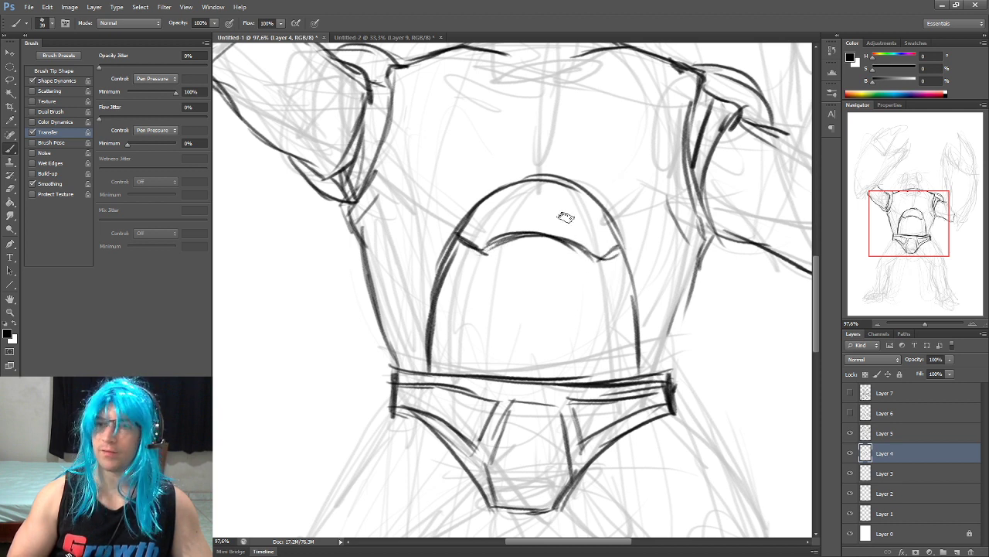
- Ink the torso's side strokes and collar curve, and draw the centre line down the chest
{"action": "key", "text": "ctrl+0"}
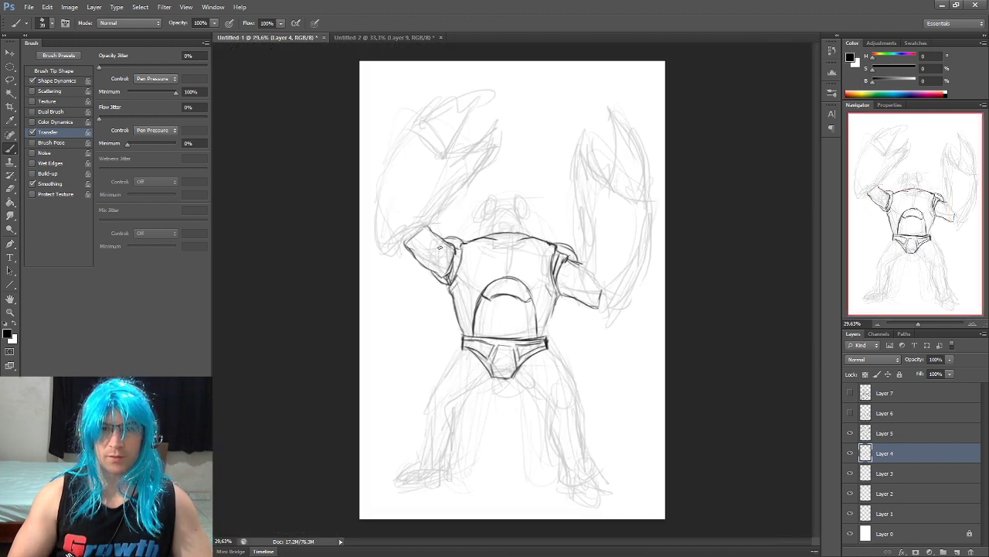
{"action": "left_click_drag", "start_coordinate": [523, 252], "coordinate": [433, 203]}
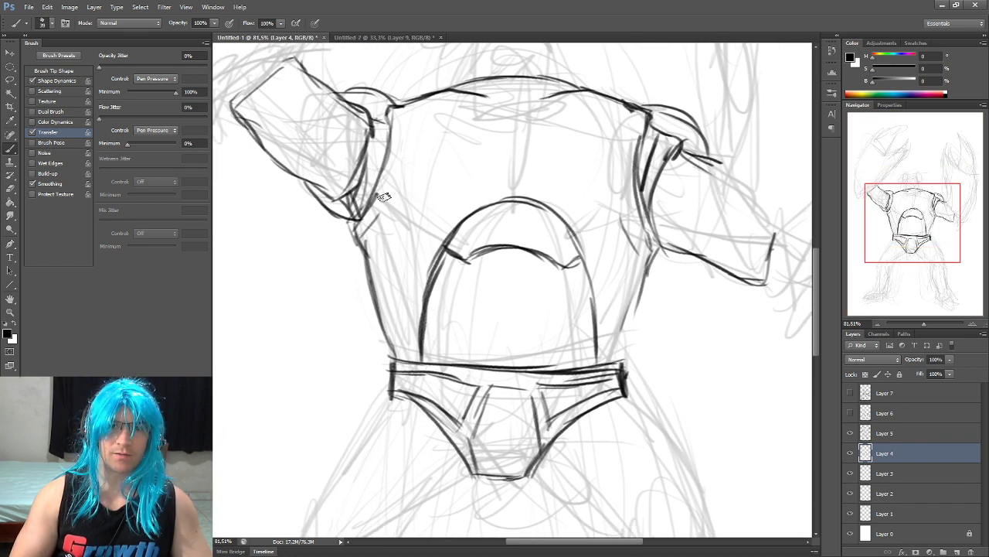
{"action": "left_click_drag", "start_coordinate": [376, 216], "coordinate": [404, 142]}
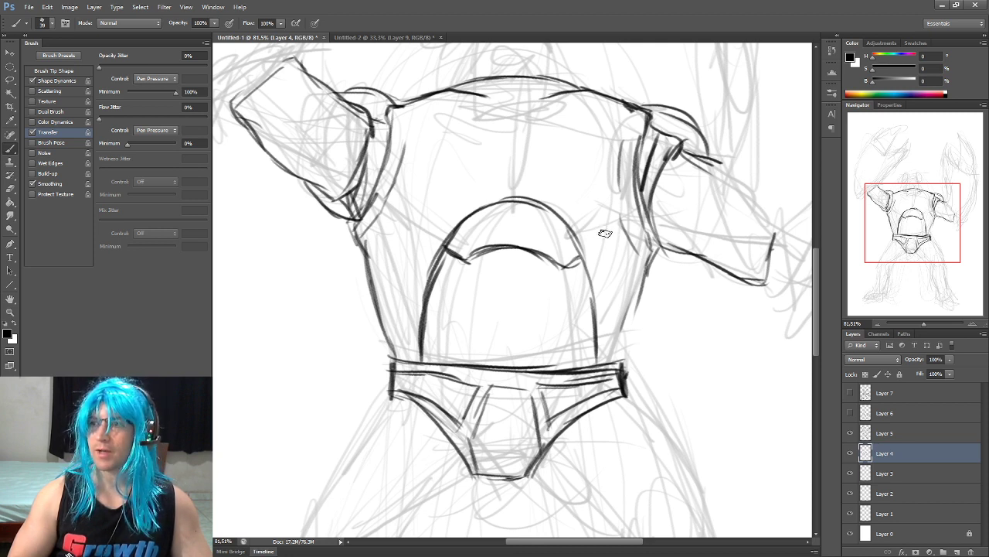
{"action": "left_click_drag", "start_coordinate": [377, 204], "coordinate": [437, 236]}
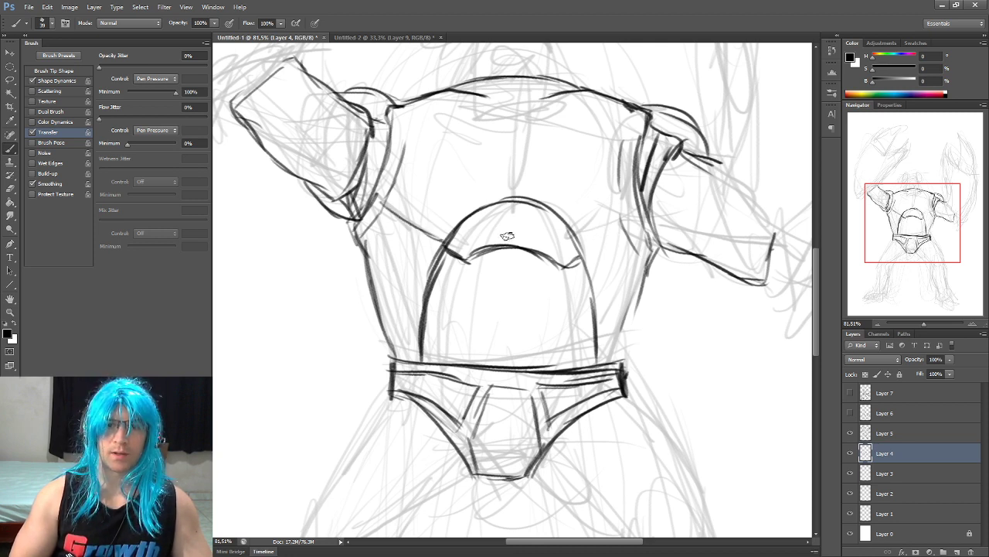
{"action": "left_click_drag", "start_coordinate": [589, 250], "coordinate": [566, 259]}
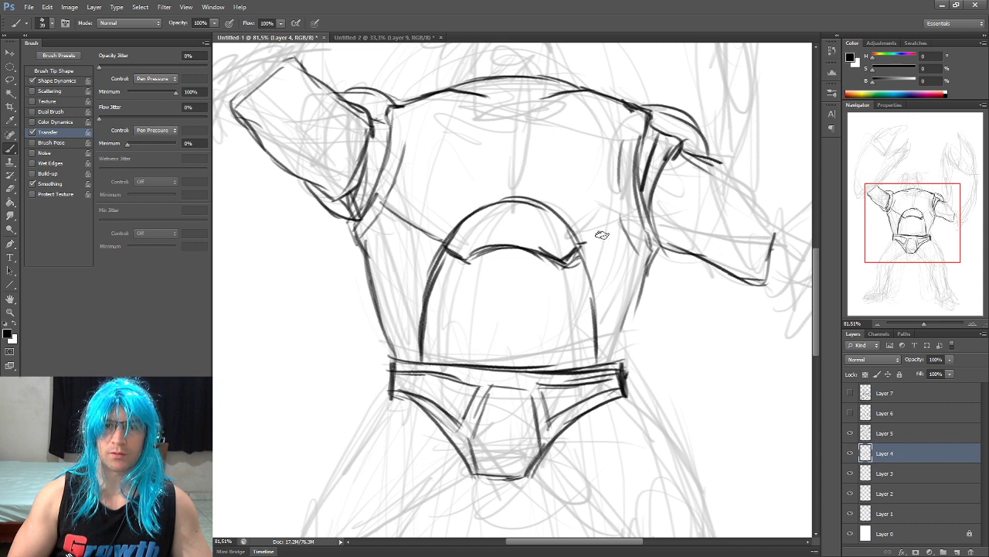
{"action": "scroll", "coordinate": [572, 192], "scroll_direction": "up", "scroll_amount": 3}
{"action": "left_click_drag", "start_coordinate": [532, 215], "coordinate": [531, 274]}
- Add two small nipple ovals and dark arcs across the pectorals
{"action": "left_click_drag", "start_coordinate": [424, 289], "coordinate": [434, 297]}
{"action": "left_click_drag", "start_coordinate": [626, 294], "coordinate": [632, 302]}
{"action": "scroll", "coordinate": [541, 301], "scroll_direction": "down", "scroll_amount": 3}
{"action": "mouse_move", "coordinate": [464, 304]}
{"action": "left_mouse_down"}
{"action": "mouse_move", "coordinate": [479, 325]}
{"action": "mouse_move", "coordinate": [532, 307]}
{"action": "mouse_move", "coordinate": [581, 310]}
{"action": "mouse_move", "coordinate": [608, 328]}
{"action": "mouse_move", "coordinate": [625, 315]}
{"action": "left_mouse_up"}
{"action": "left_click_drag", "start_coordinate": [589, 316], "coordinate": [601, 323]}
{"action": "mouse_move", "coordinate": [454, 340]}
{"action": "left_mouse_down"}
{"action": "mouse_move", "coordinate": [498, 349]}
{"action": "mouse_move", "coordinate": [581, 340]}
{"action": "mouse_move", "coordinate": [613, 368]}
{"action": "left_mouse_up"}
{"action": "left_click_drag", "start_coordinate": [575, 304], "coordinate": [599, 329]}
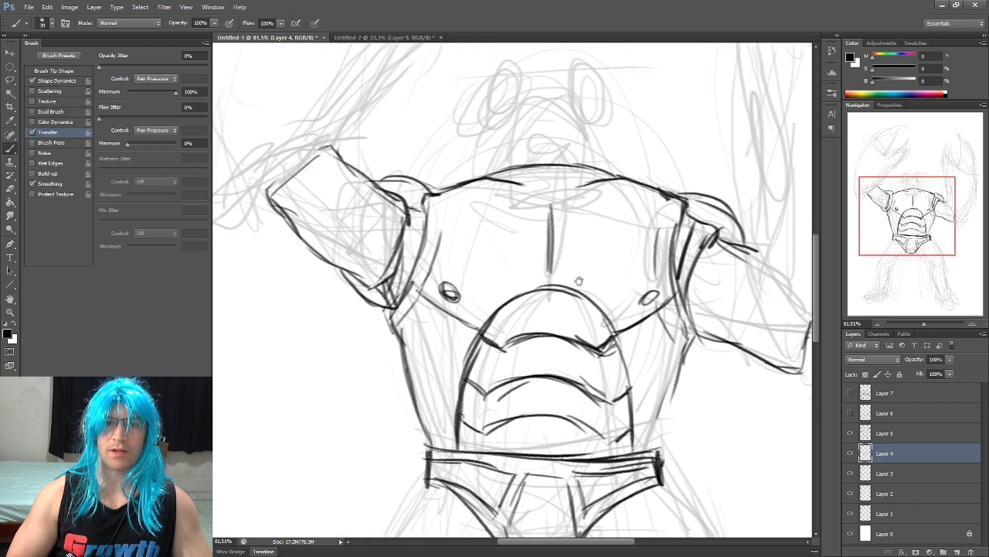
{"action": "left_click_drag", "start_coordinate": [540, 41], "coordinate": [535, 230]}
- Ink the domed head outline from its left side over to the right, down to the chest
{"action": "scroll", "coordinate": [535, 231], "scroll_direction": "up", "scroll_amount": 2}
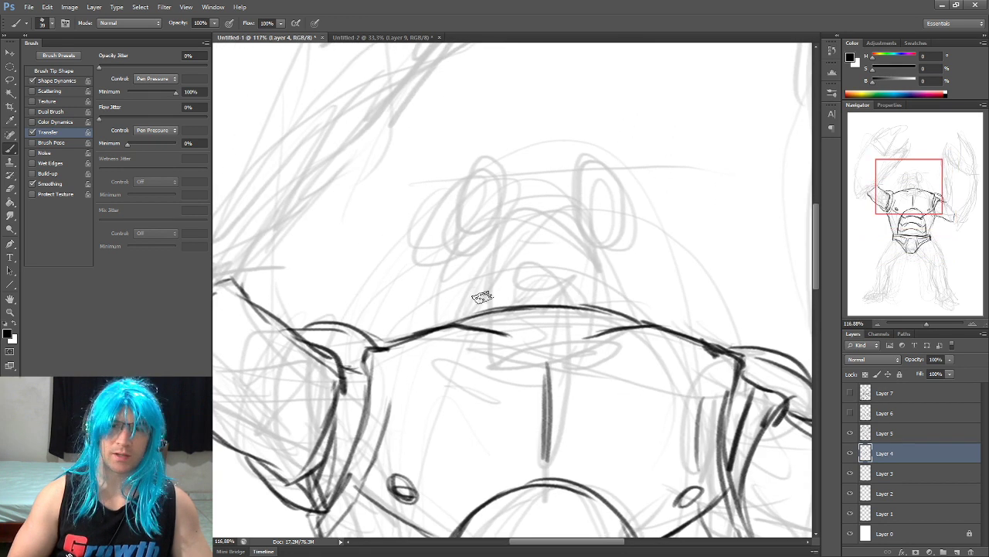
{"action": "left_click_drag", "start_coordinate": [471, 315], "coordinate": [486, 275]}
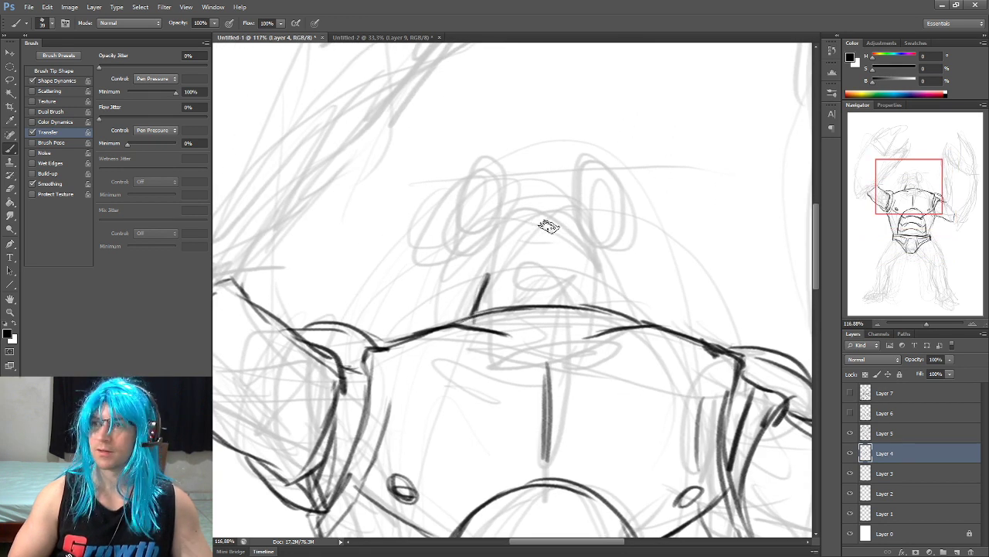
{"action": "mouse_move", "coordinate": [474, 310]}
{"action": "left_mouse_down"}
{"action": "mouse_move", "coordinate": [497, 259]}
{"action": "mouse_move", "coordinate": [589, 264]}
{"action": "left_mouse_up"}
{"action": "left_click_drag", "start_coordinate": [573, 225], "coordinate": [612, 315]}
{"action": "left_click_drag", "start_coordinate": [599, 272], "coordinate": [615, 325]}
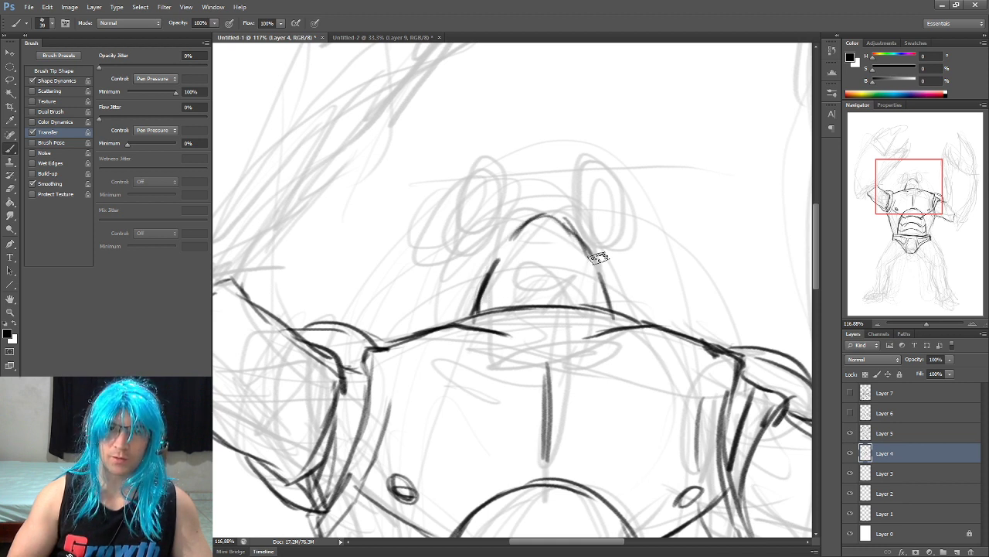
- Draw the grimacing mouth lines, a short crest line on top, and the left eye oval
{"action": "mouse_move", "coordinate": [504, 298]}
{"action": "left_mouse_down"}
{"action": "mouse_move", "coordinate": [527, 263]}
{"action": "mouse_move", "coordinate": [586, 292]}
{"action": "left_mouse_up"}
{"action": "mouse_move", "coordinate": [518, 271]}
{"action": "left_mouse_down"}
{"action": "mouse_move", "coordinate": [502, 300]}
{"action": "mouse_move", "coordinate": [570, 265]}
{"action": "mouse_move", "coordinate": [507, 294]}
{"action": "mouse_move", "coordinate": [586, 286]}
{"action": "mouse_move", "coordinate": [518, 264]}
{"action": "mouse_move", "coordinate": [502, 287]}
{"action": "left_mouse_up"}
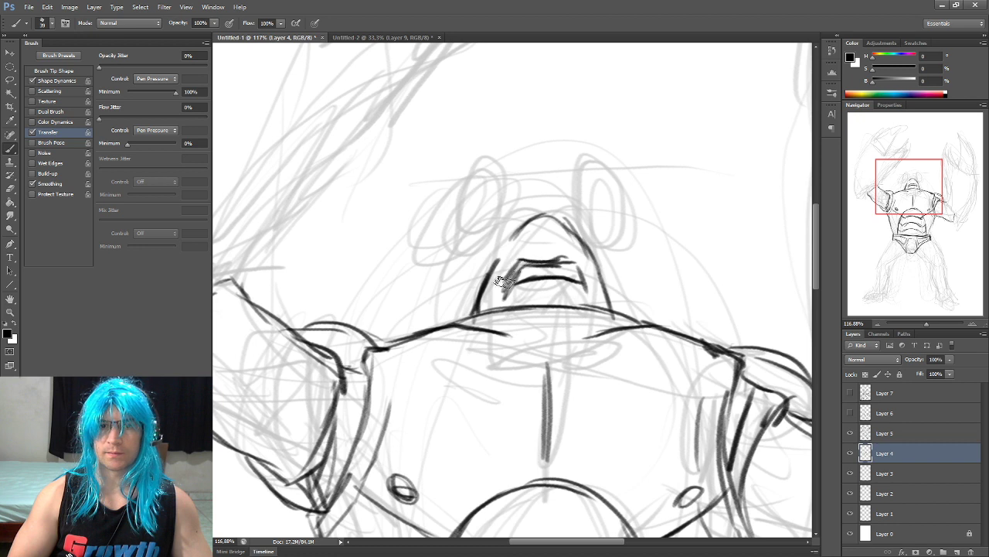
{"action": "left_click_drag", "start_coordinate": [541, 225], "coordinate": [542, 251]}
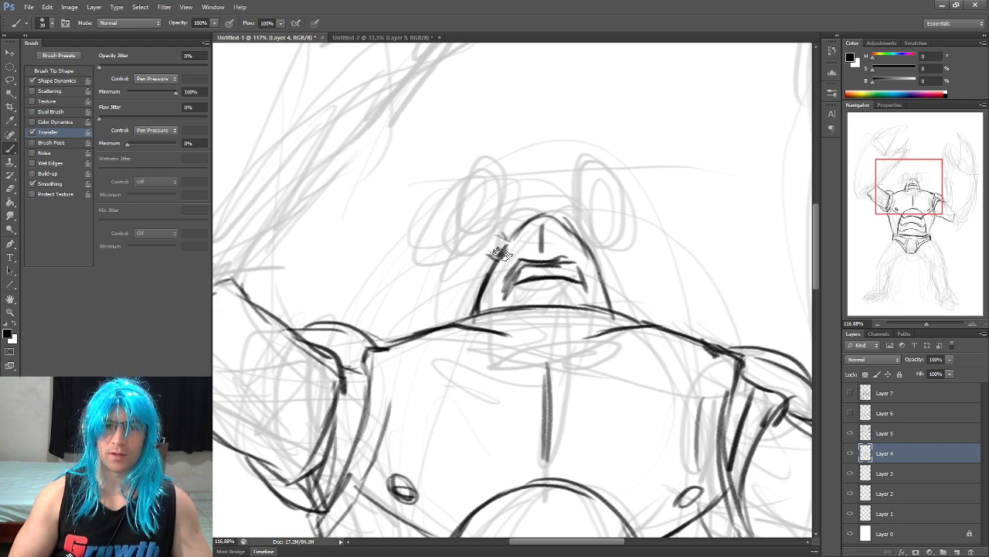
{"action": "left_click_drag", "start_coordinate": [489, 255], "coordinate": [511, 229]}
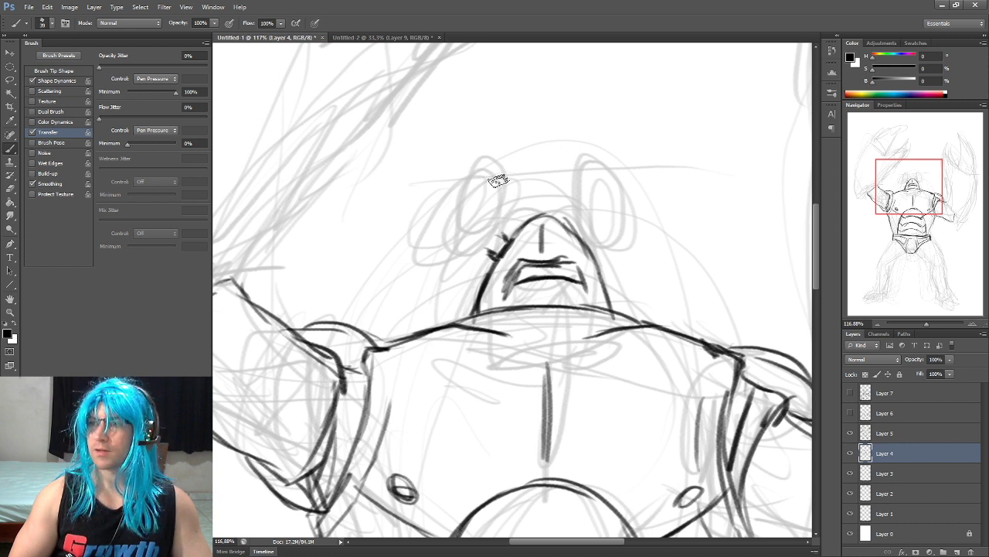
{"action": "left_click_drag", "start_coordinate": [456, 188], "coordinate": [491, 168]}
{"action": "mouse_move", "coordinate": [433, 218]}
{"action": "left_mouse_down"}
{"action": "mouse_move", "coordinate": [434, 236]}
{"action": "mouse_move", "coordinate": [464, 261]}
{"action": "mouse_move", "coordinate": [491, 251]}
{"action": "mouse_move", "coordinate": [501, 184]}
{"action": "mouse_move", "coordinate": [488, 167]}
{"action": "left_mouse_up"}
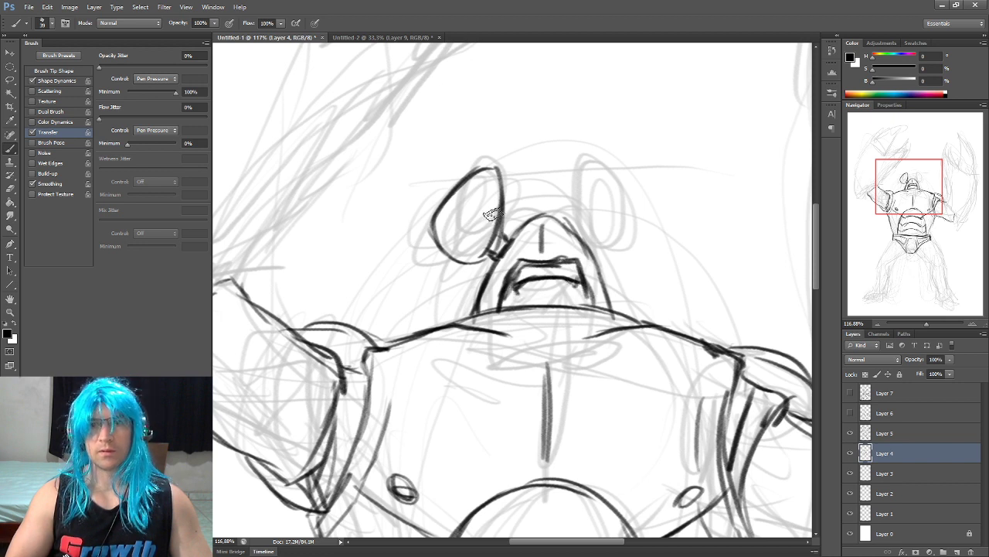
- Outline the right eye and dot pupils into both eyes
{"action": "left_click_drag", "start_coordinate": [470, 227], "coordinate": [475, 224]}
{"action": "left_click_drag", "start_coordinate": [577, 189], "coordinate": [612, 252]}
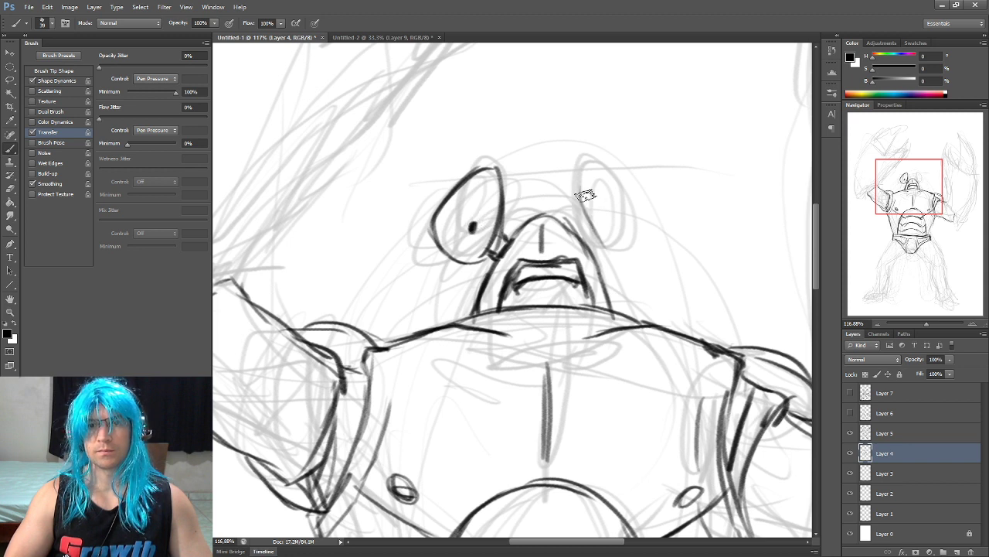
{"action": "left_click_drag", "start_coordinate": [572, 165], "coordinate": [576, 199]}
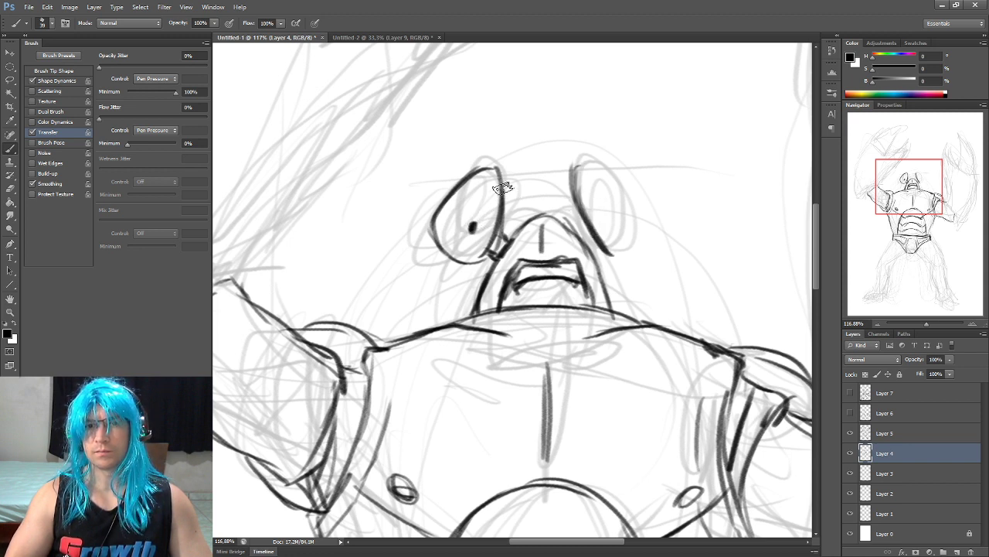
{"action": "left_click_drag", "start_coordinate": [567, 226], "coordinate": [573, 167]}
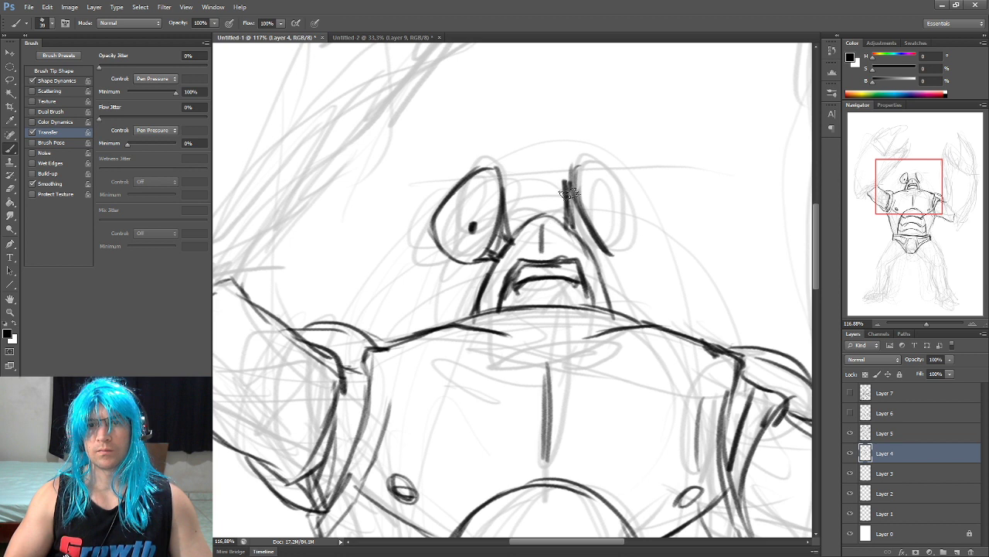
{"action": "left_click_drag", "start_coordinate": [614, 250], "coordinate": [653, 229]}
{"action": "mouse_move", "coordinate": [571, 179]}
{"action": "left_mouse_down"}
{"action": "mouse_move", "coordinate": [645, 206]}
{"action": "mouse_move", "coordinate": [606, 252]}
{"action": "left_mouse_up"}
{"action": "left_click", "coordinate": [610, 215]}
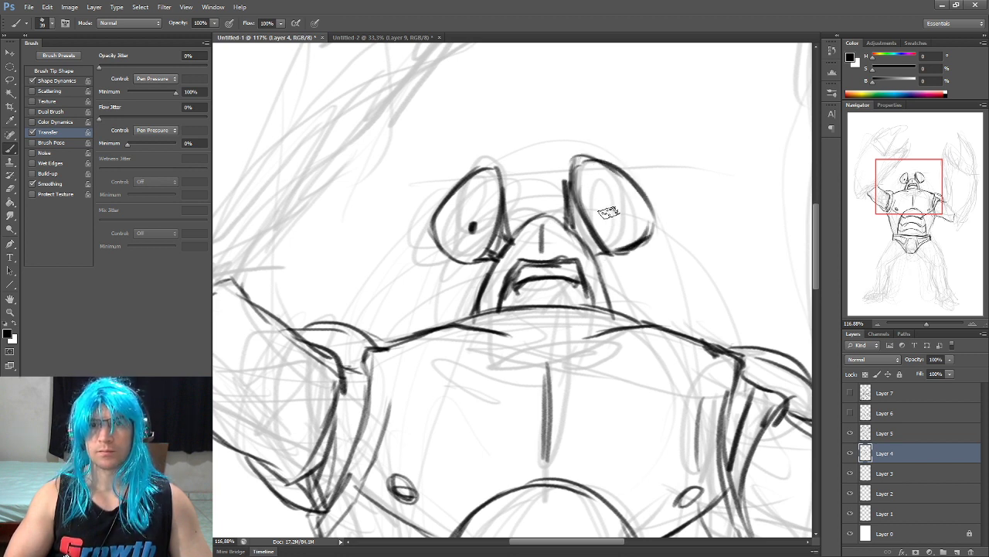
- Draw heavy slanted lids over both eyes for a scowl, then zoom back out
{"action": "left_click_drag", "start_coordinate": [590, 201], "coordinate": [599, 144]}
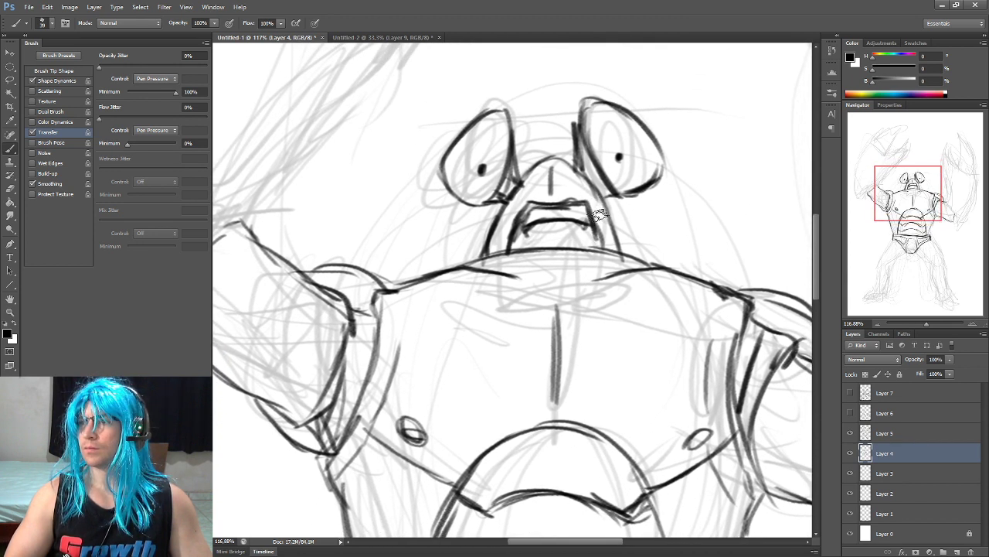
{"action": "left_click_drag", "start_coordinate": [434, 167], "coordinate": [504, 186]}
{"action": "mouse_move", "coordinate": [618, 174]}
{"action": "left_mouse_down"}
{"action": "mouse_move", "coordinate": [654, 142]}
{"action": "mouse_move", "coordinate": [617, 171]}
{"action": "left_mouse_up"}
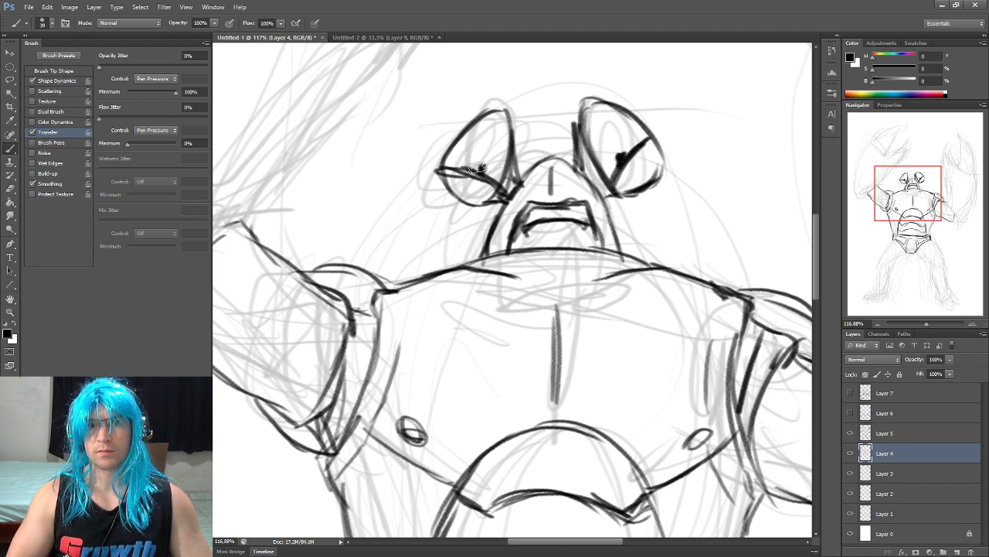
{"action": "left_click_drag", "start_coordinate": [447, 167], "coordinate": [499, 190]}
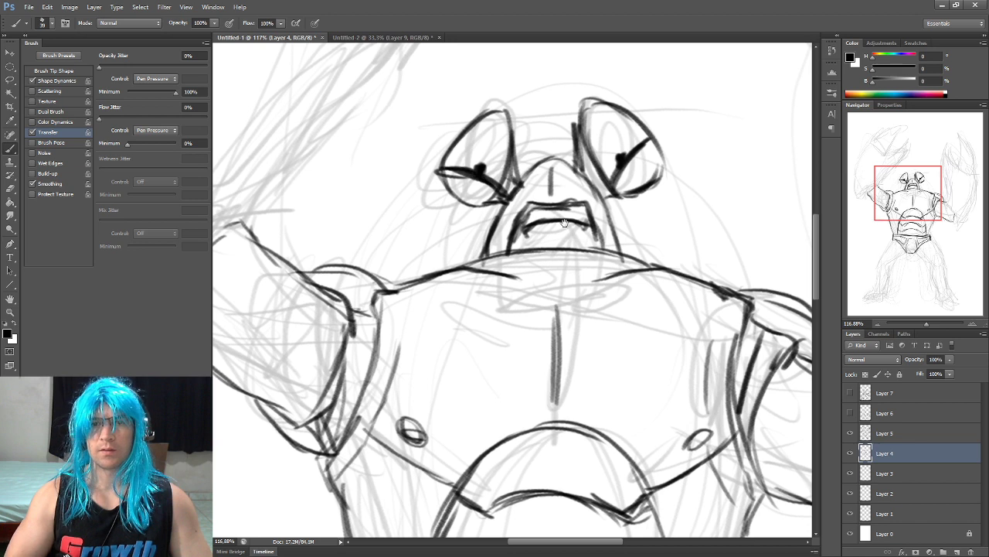
{"action": "scroll", "coordinate": [524, 240], "scroll_direction": "down", "scroll_amount": 3}
{"action": "scroll", "coordinate": [525, 239], "scroll_direction": "down", "scroll_amount": 1}
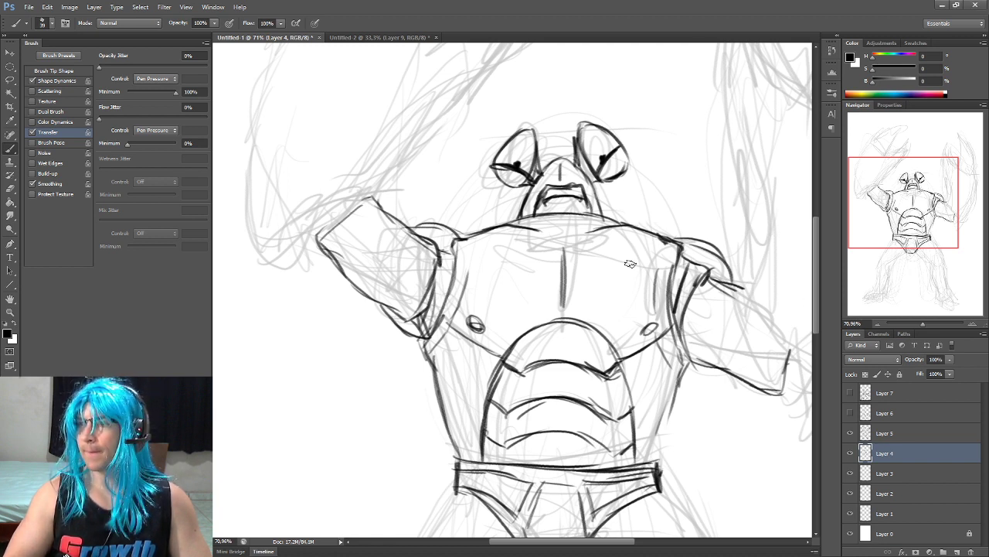
- Ink the right shoulder, forearm and hand outlines leading up to the claw
{"action": "mouse_move", "coordinate": [710, 287]}
{"action": "left_mouse_down"}
{"action": "mouse_move", "coordinate": [704, 303]}
{"action": "mouse_move", "coordinate": [672, 264]}
{"action": "left_mouse_up"}
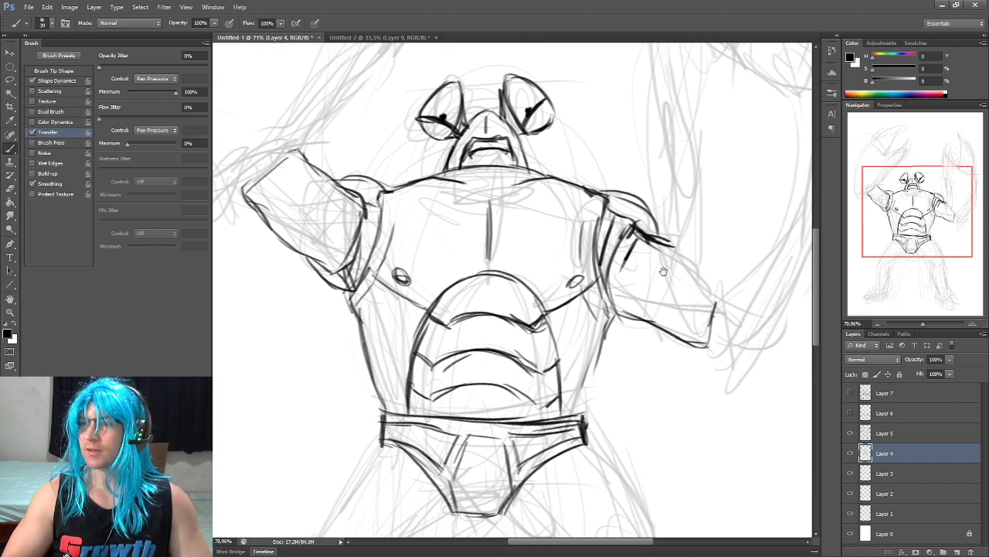
{"action": "left_click_drag", "start_coordinate": [703, 295], "coordinate": [617, 291]}
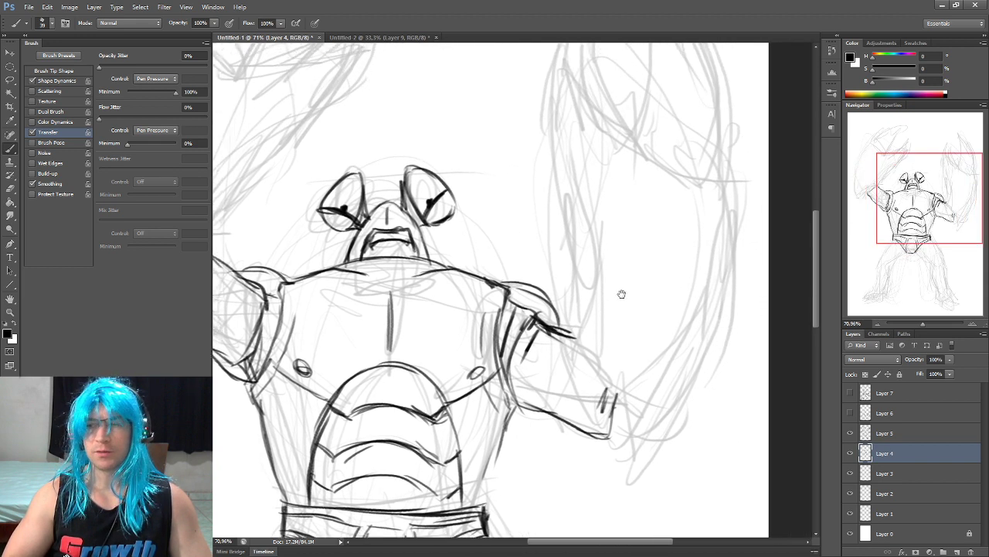
{"action": "left_click_drag", "start_coordinate": [567, 337], "coordinate": [600, 398]}
{"action": "mouse_move", "coordinate": [607, 404]}
{"action": "left_mouse_down"}
{"action": "mouse_move", "coordinate": [627, 431]}
{"action": "mouse_move", "coordinate": [626, 452]}
{"action": "mouse_move", "coordinate": [620, 417]}
{"action": "mouse_move", "coordinate": [612, 479]}
{"action": "mouse_move", "coordinate": [663, 421]}
{"action": "left_mouse_up"}
{"action": "left_click_drag", "start_coordinate": [665, 312], "coordinate": [618, 362]}
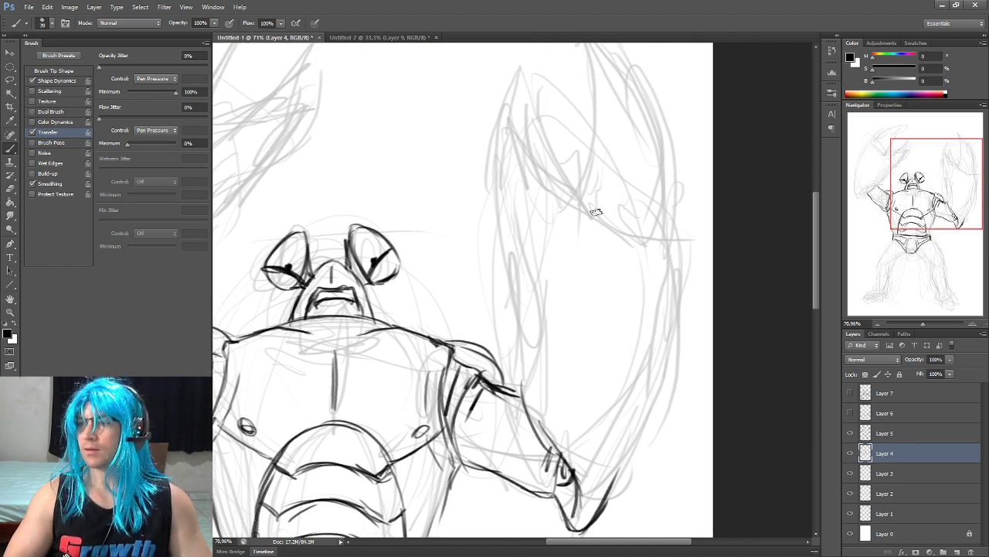
- Trace the claw's jagged inner edge, lower, outer and left edges, adding a small U-mark
{"action": "left_click_drag", "start_coordinate": [527, 77], "coordinate": [535, 108]}
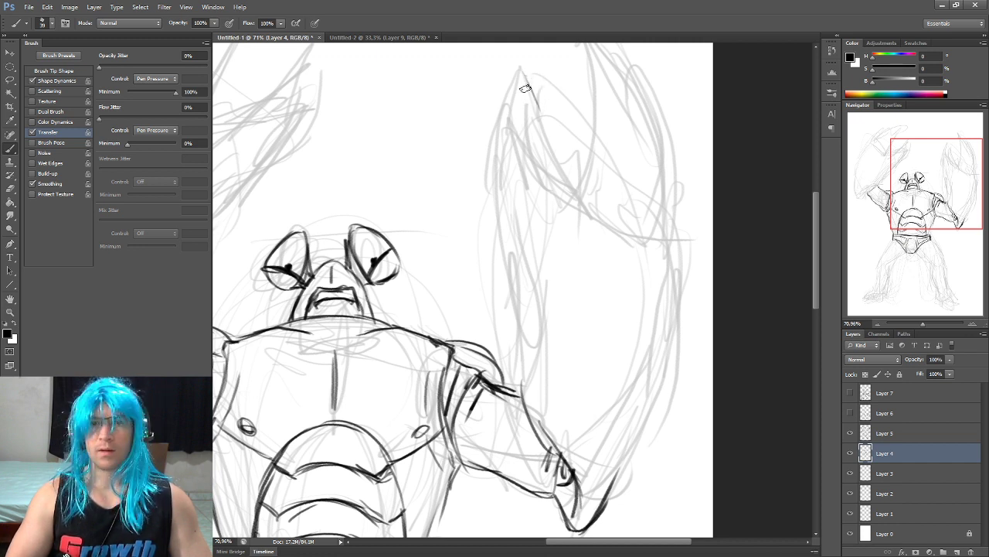
{"action": "left_click_drag", "start_coordinate": [539, 96], "coordinate": [614, 224]}
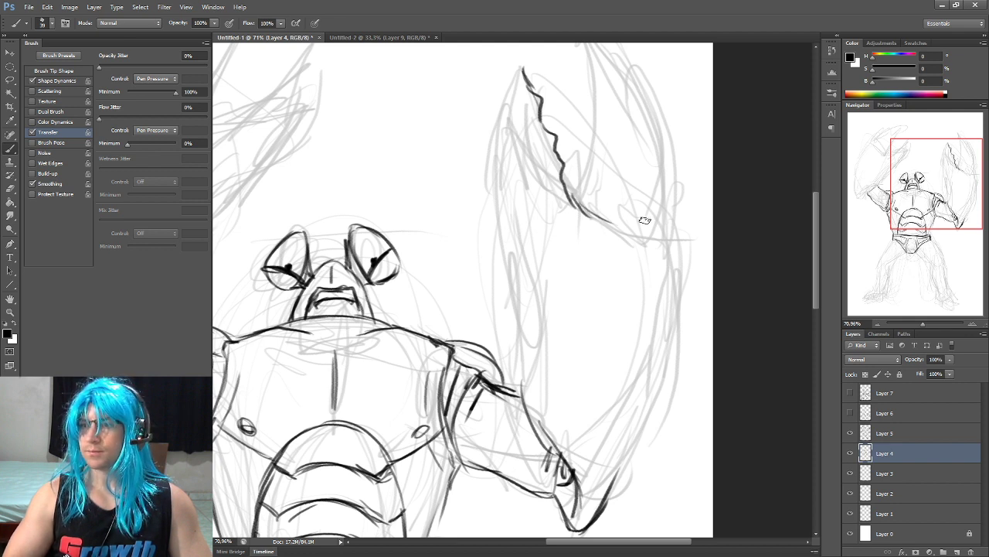
{"action": "left_click_drag", "start_coordinate": [580, 202], "coordinate": [688, 243]}
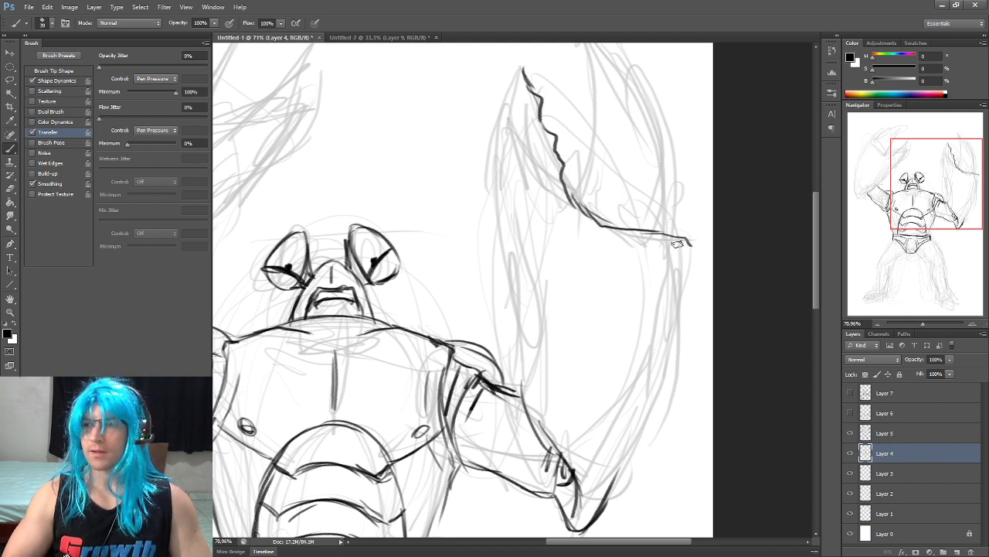
{"action": "mouse_move", "coordinate": [685, 241]}
{"action": "left_mouse_down"}
{"action": "mouse_move", "coordinate": [668, 377]}
{"action": "mouse_move", "coordinate": [628, 464]}
{"action": "mouse_move", "coordinate": [592, 510]}
{"action": "left_mouse_up"}
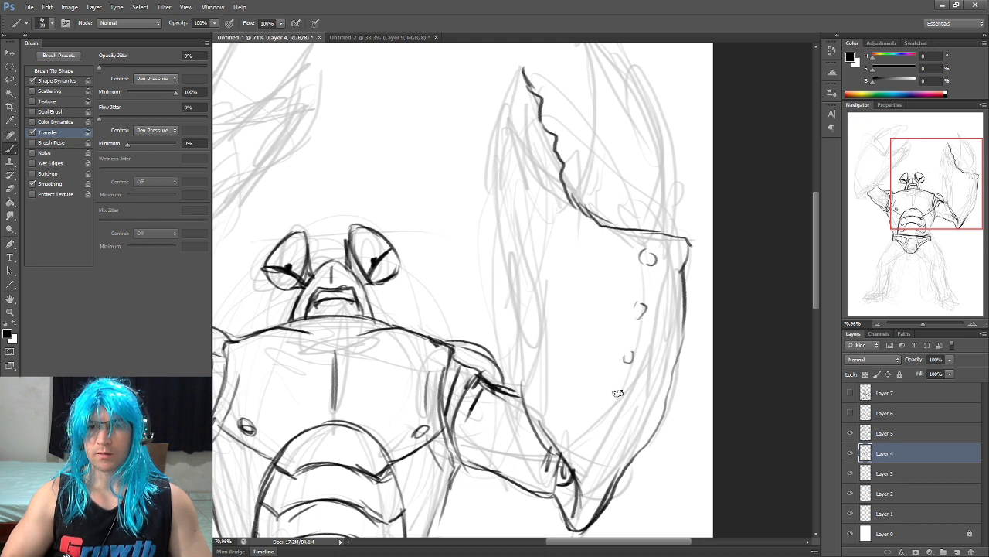
{"action": "left_click_drag", "start_coordinate": [591, 460], "coordinate": [594, 450]}
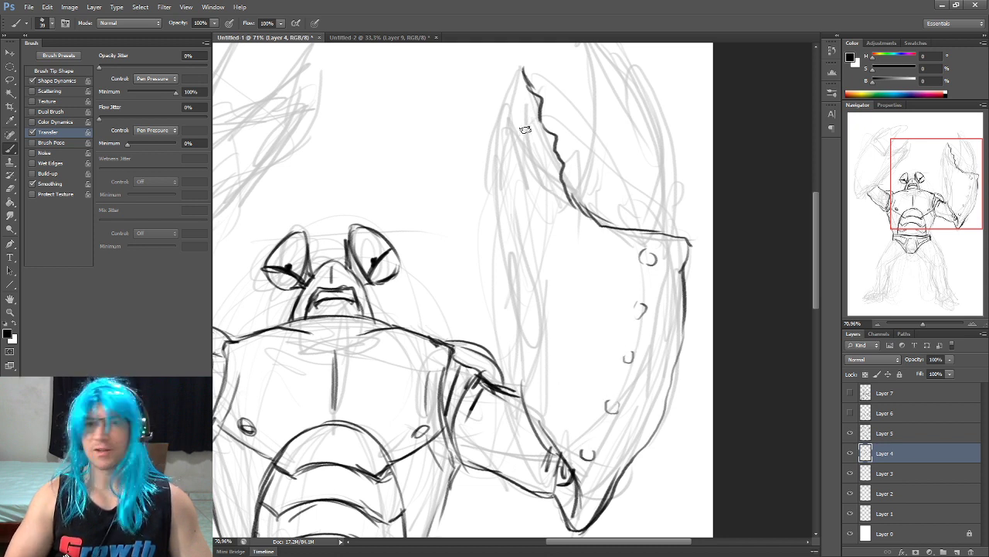
{"action": "mouse_move", "coordinate": [519, 71]}
{"action": "left_mouse_down"}
{"action": "mouse_move", "coordinate": [494, 165]}
{"action": "mouse_move", "coordinate": [533, 428]}
{"action": "left_mouse_up"}
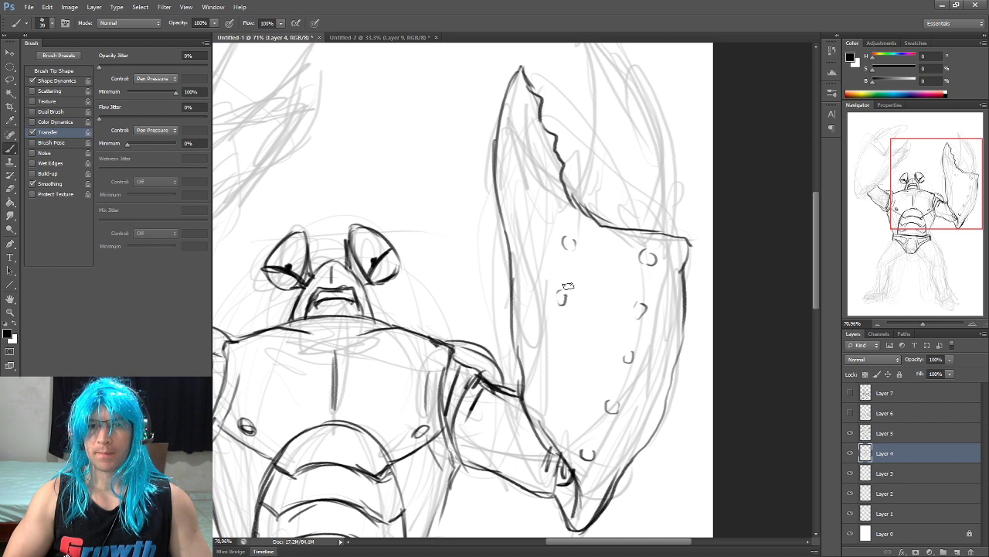
{"action": "left_click_drag", "start_coordinate": [607, 260], "coordinate": [602, 306]}
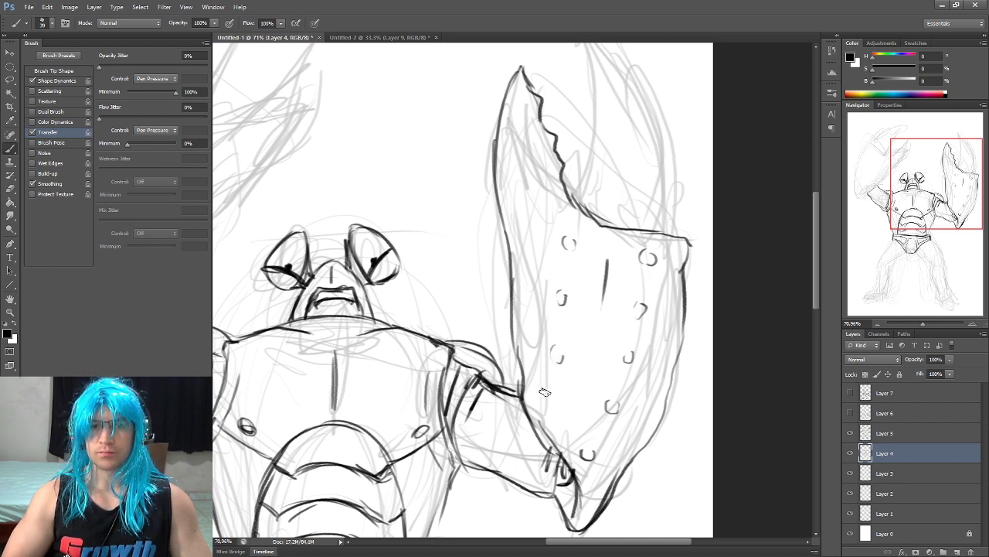
- Ink the claw's right outer edge and cap its top tip with a curved line
{"action": "left_click_drag", "start_coordinate": [542, 361], "coordinate": [497, 527]}
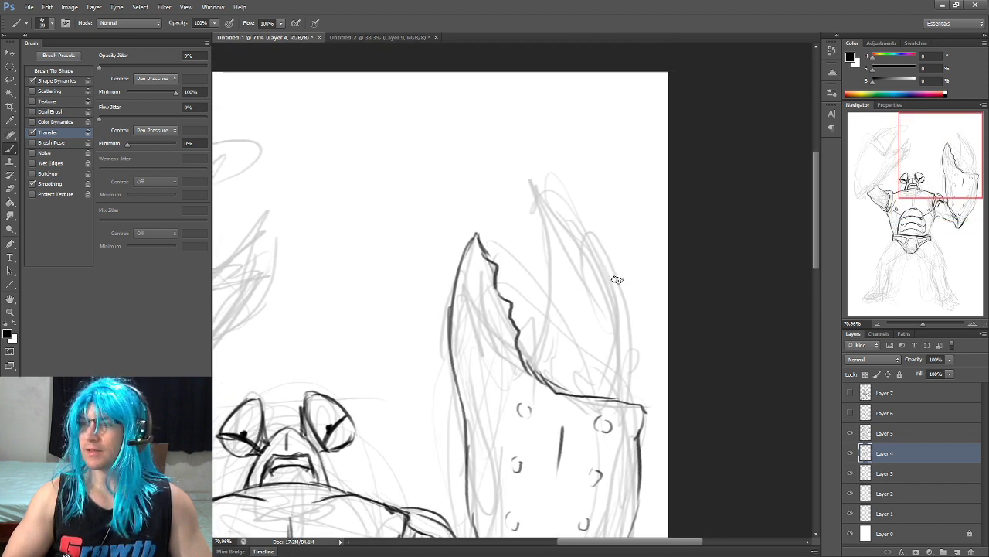
{"action": "mouse_move", "coordinate": [539, 165]}
{"action": "left_mouse_down"}
{"action": "mouse_move", "coordinate": [600, 232]}
{"action": "mouse_move", "coordinate": [624, 403]}
{"action": "left_mouse_up"}
{"action": "mouse_move", "coordinate": [539, 167]}
{"action": "left_mouse_down"}
{"action": "mouse_move", "coordinate": [530, 166]}
{"action": "mouse_move", "coordinate": [532, 194]}
{"action": "mouse_move", "coordinate": [554, 306]}
{"action": "mouse_move", "coordinate": [555, 390]}
{"action": "mouse_move", "coordinate": [562, 278]}
{"action": "mouse_move", "coordinate": [545, 214]}
{"action": "left_mouse_up"}
{"action": "left_click_drag", "start_coordinate": [525, 166], "coordinate": [577, 185]}
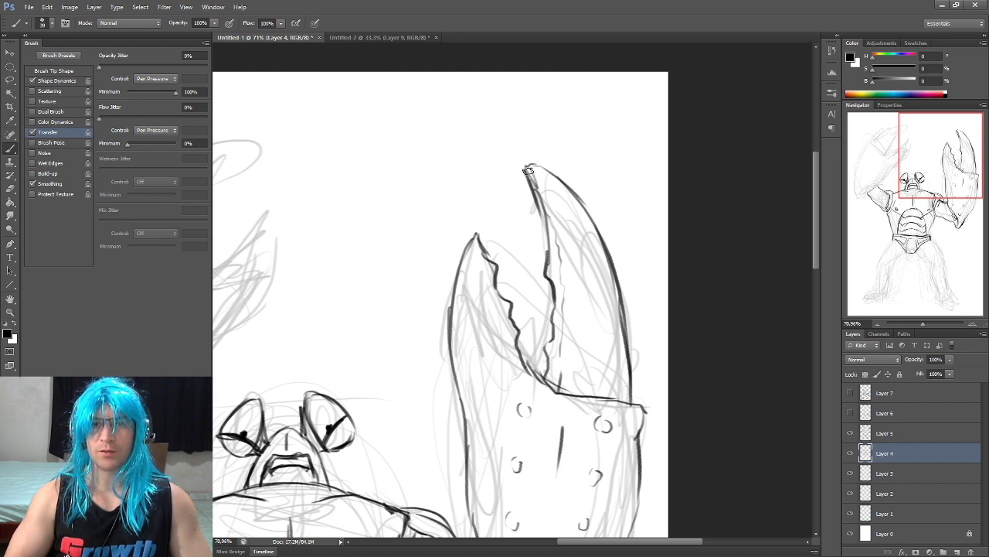
{"action": "left_click_drag", "start_coordinate": [562, 280], "coordinate": [618, 24]}
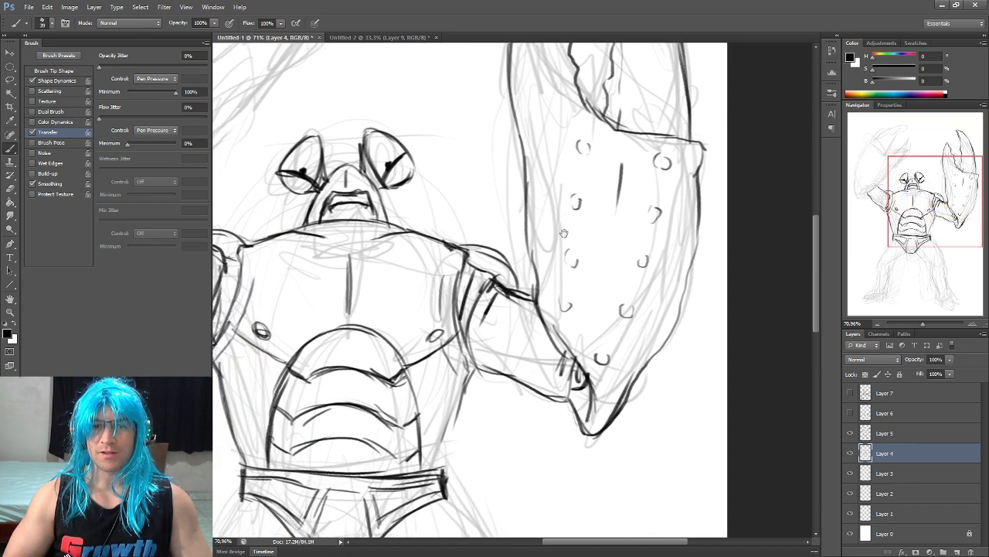
- Ink the left claw's lower edge and long upper edges, undoing one stray stroke
{"action": "left_click_drag", "start_coordinate": [533, 296], "coordinate": [585, 296]}
{"action": "left_click_drag", "start_coordinate": [261, 164], "coordinate": [459, 255]}
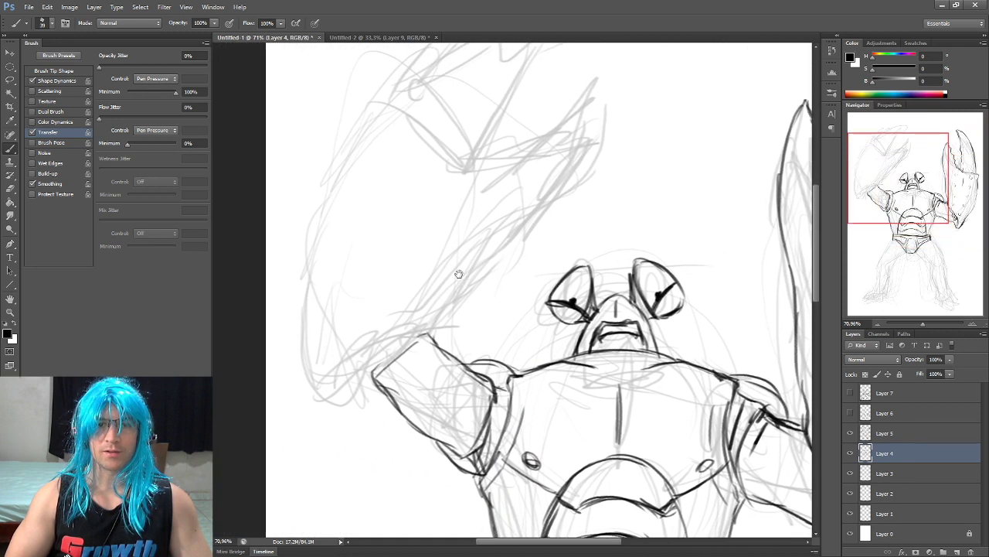
{"action": "left_click_drag", "start_coordinate": [376, 362], "coordinate": [357, 365]}
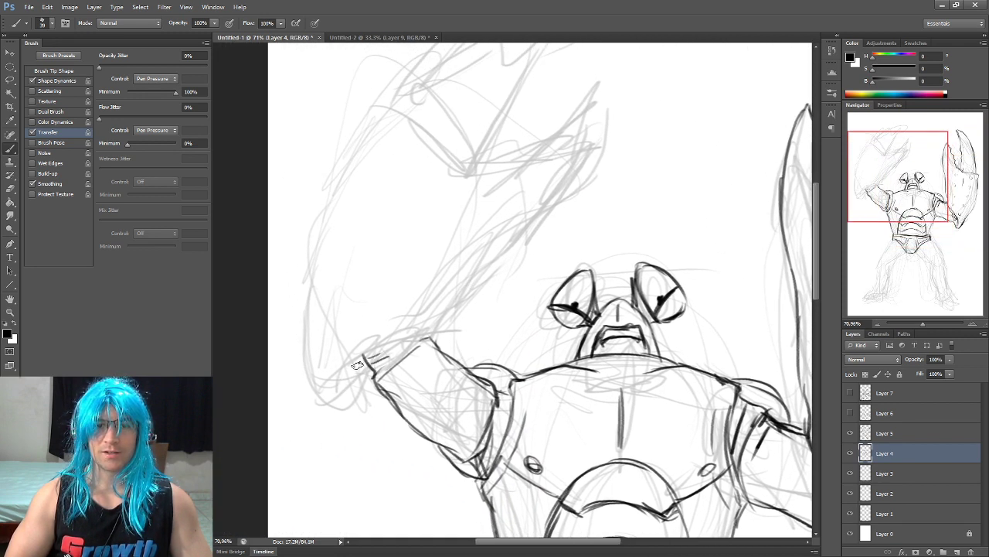
{"action": "mouse_move", "coordinate": [313, 396]}
{"action": "left_mouse_down"}
{"action": "mouse_move", "coordinate": [377, 348]}
{"action": "mouse_move", "coordinate": [337, 391]}
{"action": "mouse_move", "coordinate": [390, 352]}
{"action": "mouse_move", "coordinate": [443, 341]}
{"action": "left_mouse_up"}
{"action": "left_click_drag", "start_coordinate": [466, 278], "coordinate": [463, 304]}
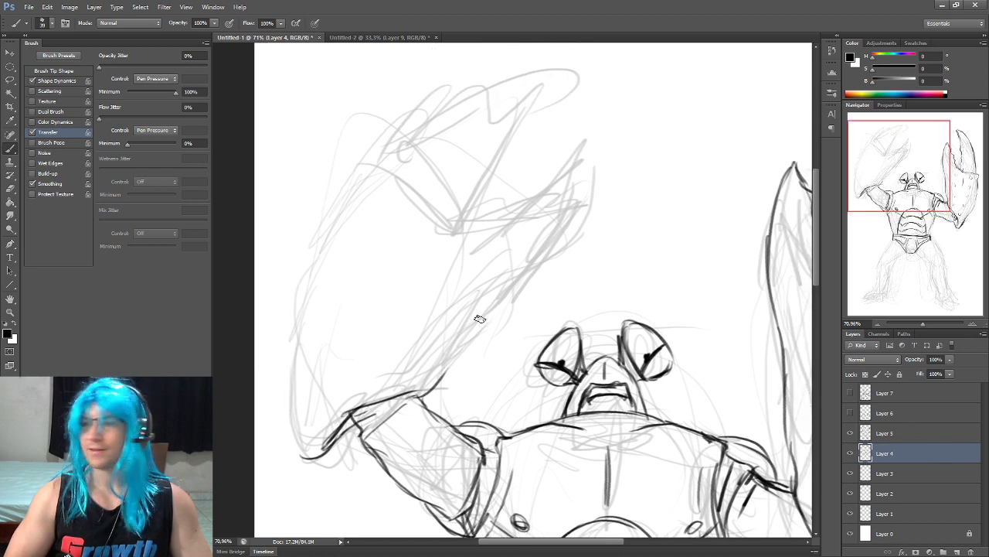
{"action": "left_click_drag", "start_coordinate": [421, 395], "coordinate": [553, 244]}
{"action": "left_click_drag", "start_coordinate": [524, 278], "coordinate": [581, 162]}
{"action": "mouse_move", "coordinate": [468, 227]}
{"action": "left_mouse_down"}
{"action": "mouse_move", "coordinate": [557, 171]}
{"action": "mouse_move", "coordinate": [581, 136]}
{"action": "mouse_move", "coordinate": [577, 202]}
{"action": "left_mouse_up"}
{"action": "mouse_move", "coordinate": [461, 190]}
{"action": "left_mouse_down"}
{"action": "mouse_move", "coordinate": [547, 173]}
{"action": "mouse_move", "coordinate": [514, 202]}
{"action": "mouse_move", "coordinate": [458, 176]}
{"action": "mouse_move", "coordinate": [513, 198]}
{"action": "left_mouse_up"}
{"action": "key", "text": "ctrl+z"}
- Trace the claw's left edge and bottom curve, adding a crease, spot marks and a bump
{"action": "left_click_drag", "start_coordinate": [431, 166], "coordinate": [379, 261]}
{"action": "mouse_move", "coordinate": [417, 204]}
{"action": "left_mouse_down"}
{"action": "mouse_move", "coordinate": [380, 287]}
{"action": "mouse_move", "coordinate": [369, 389]}
{"action": "mouse_move", "coordinate": [408, 444]}
{"action": "left_mouse_up"}
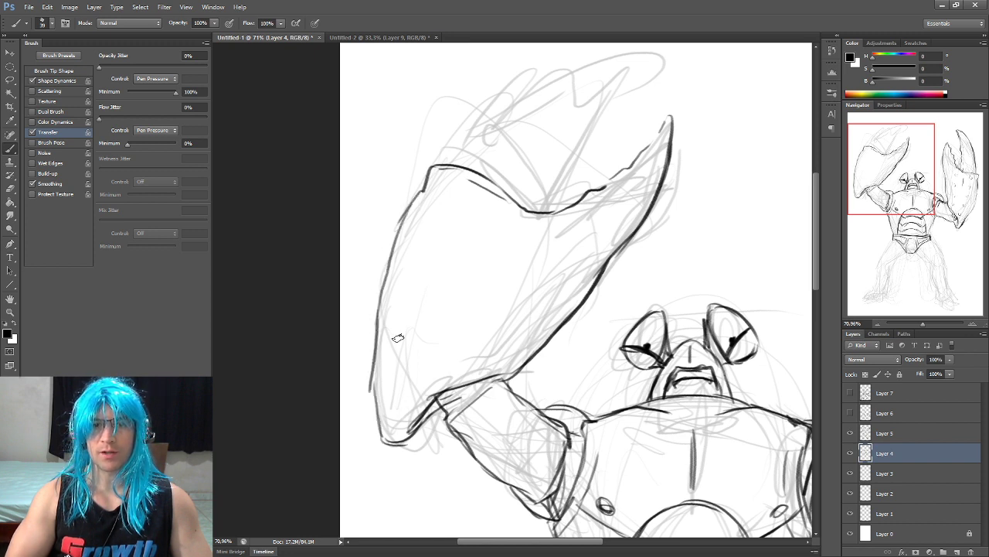
{"action": "left_click_drag", "start_coordinate": [387, 333], "coordinate": [382, 342]}
{"action": "left_click_drag", "start_coordinate": [508, 249], "coordinate": [489, 287]}
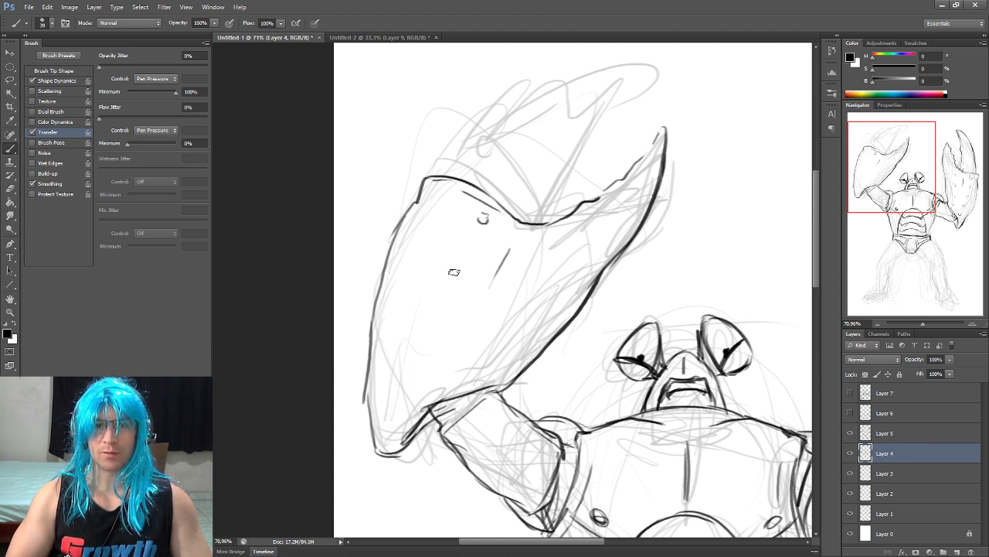
{"action": "left_click_drag", "start_coordinate": [415, 369], "coordinate": [416, 379]}
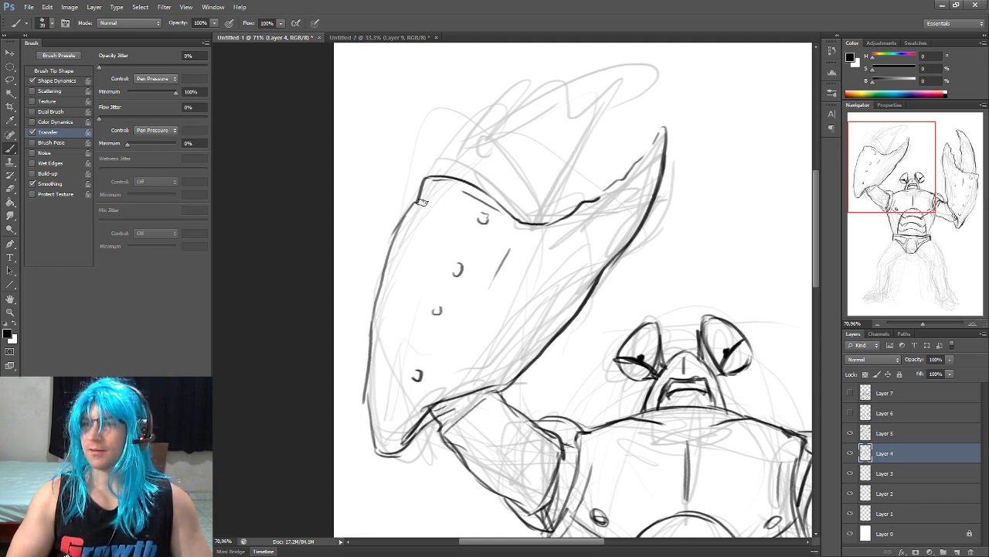
{"action": "left_click_drag", "start_coordinate": [415, 201], "coordinate": [391, 228]}
{"action": "left_click_drag", "start_coordinate": [381, 283], "coordinate": [368, 358]}
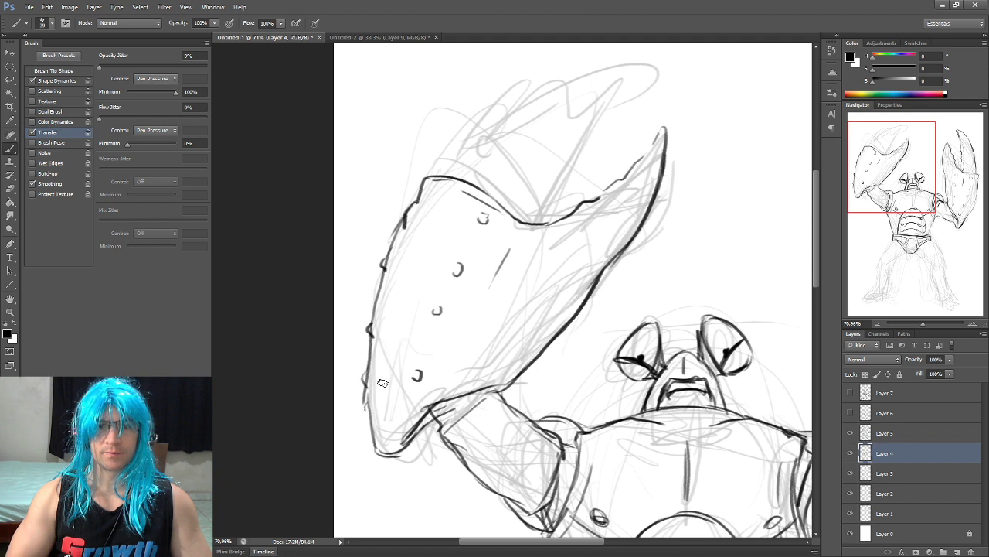
{"action": "left_click_drag", "start_coordinate": [560, 240], "coordinate": [562, 246]}
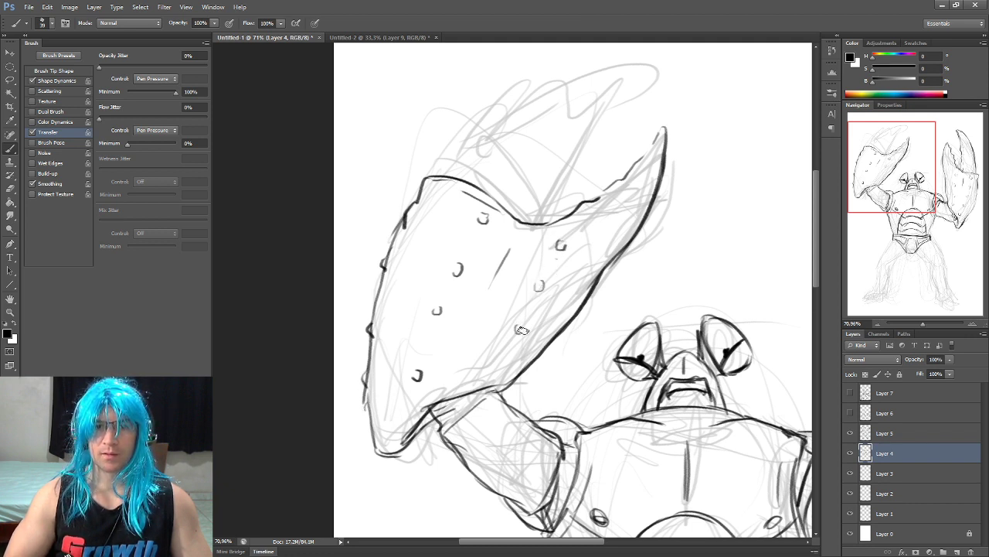
- Ink the pincer's inner edge and the hooked upper edge out to its tip
{"action": "mouse_move", "coordinate": [510, 215]}
{"action": "left_mouse_down"}
{"action": "mouse_move", "coordinate": [470, 302]}
{"action": "mouse_move", "coordinate": [524, 272]}
{"action": "mouse_move", "coordinate": [573, 196]}
{"action": "left_mouse_up"}
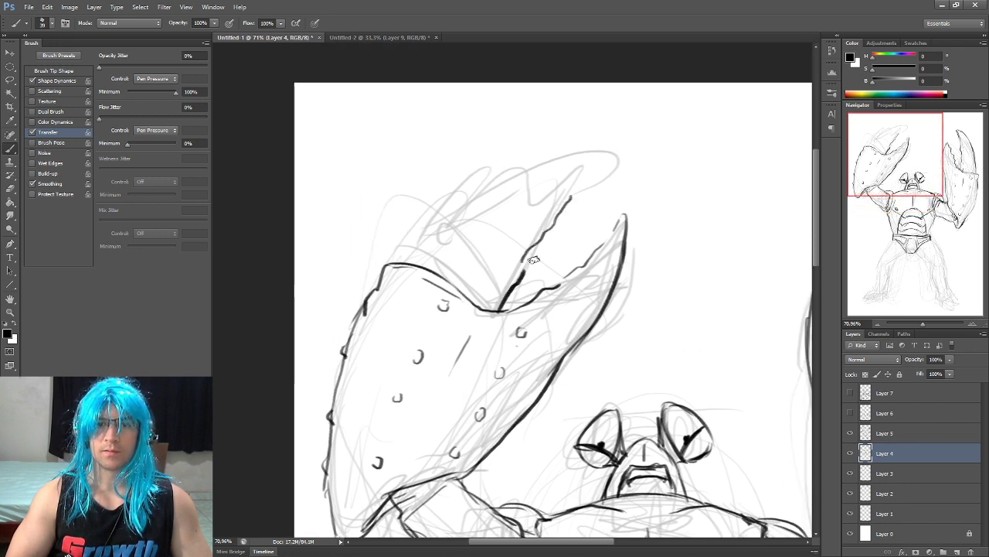
{"action": "left_click_drag", "start_coordinate": [526, 263], "coordinate": [594, 169]}
{"action": "left_click_drag", "start_coordinate": [402, 258], "coordinate": [548, 155]}
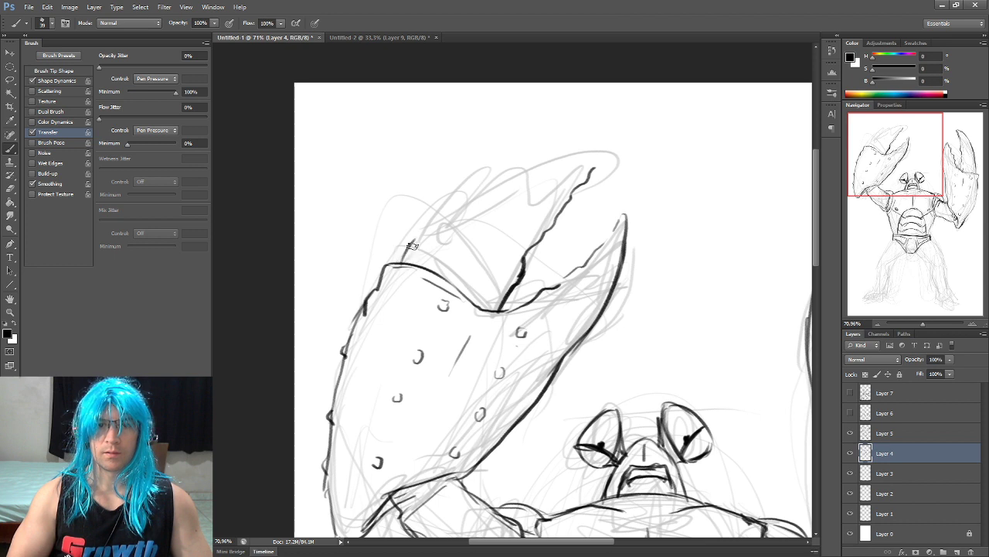
{"action": "left_click_drag", "start_coordinate": [491, 179], "coordinate": [616, 144]}
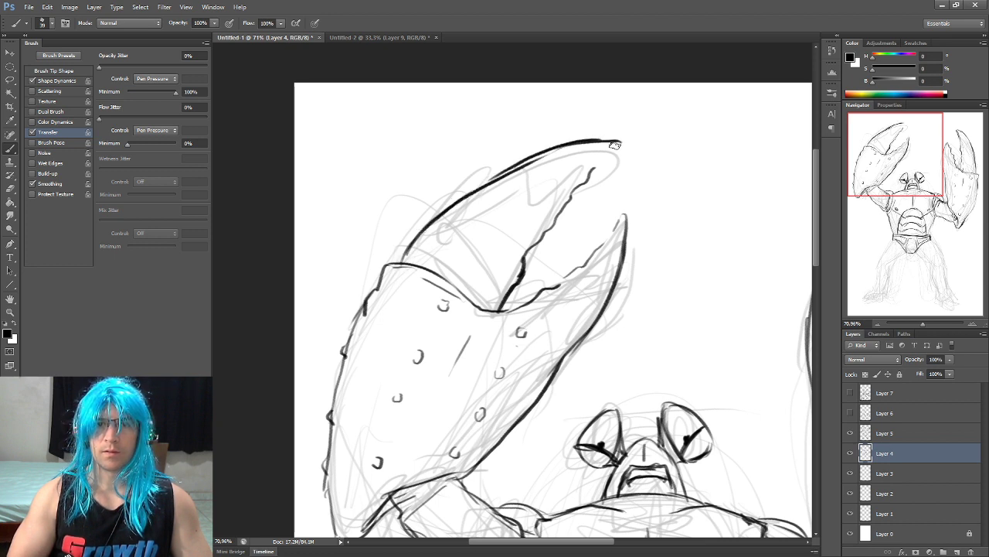
{"action": "scroll", "coordinate": [568, 310], "scroll_direction": "down", "scroll_amount": 5}
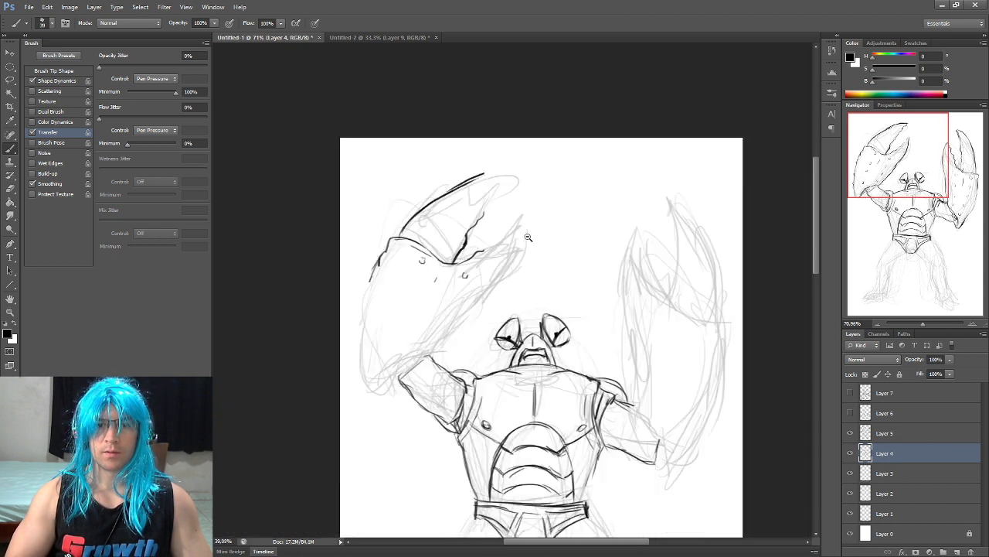
- Outline the left leg below the briefs, redoing one bad stroke, and ink its outer edge
{"action": "scroll", "coordinate": [568, 310], "scroll_direction": "up", "scroll_amount": 3}
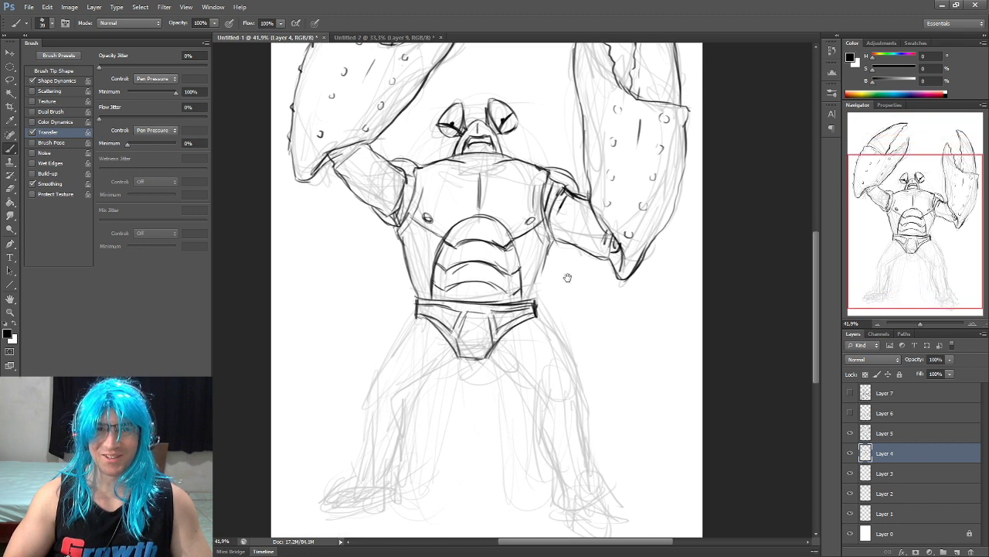
{"action": "left_click_drag", "start_coordinate": [468, 299], "coordinate": [498, 269]}
{"action": "scroll", "coordinate": [498, 269], "scroll_direction": "up", "scroll_amount": 2}
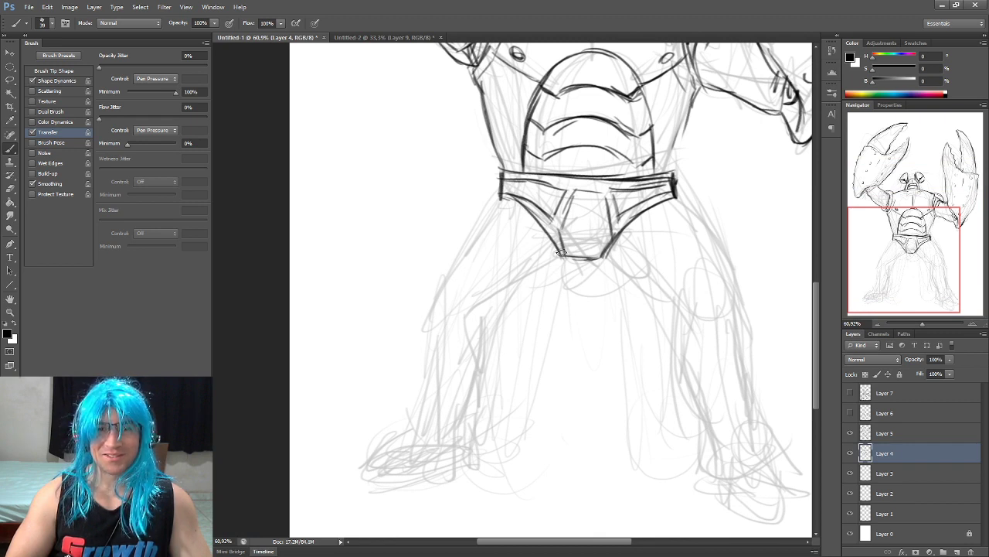
{"action": "left_click_drag", "start_coordinate": [558, 259], "coordinate": [529, 284]}
{"action": "key", "text": "ctrl+z"}
{"action": "left_click_drag", "start_coordinate": [458, 340], "coordinate": [569, 256]}
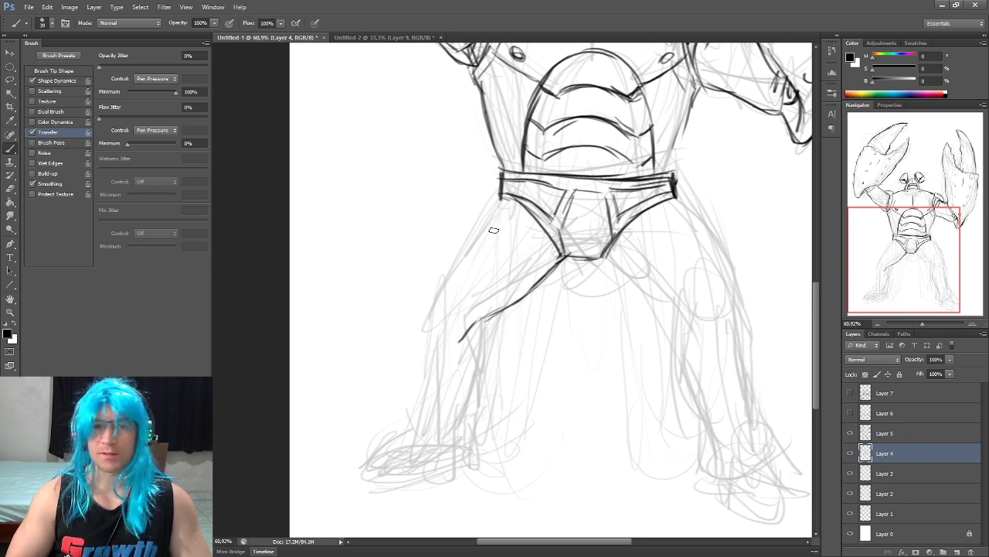
{"action": "mouse_move", "coordinate": [499, 203]}
{"action": "left_mouse_down"}
{"action": "mouse_move", "coordinate": [418, 340]}
{"action": "mouse_move", "coordinate": [448, 419]}
{"action": "left_mouse_up"}
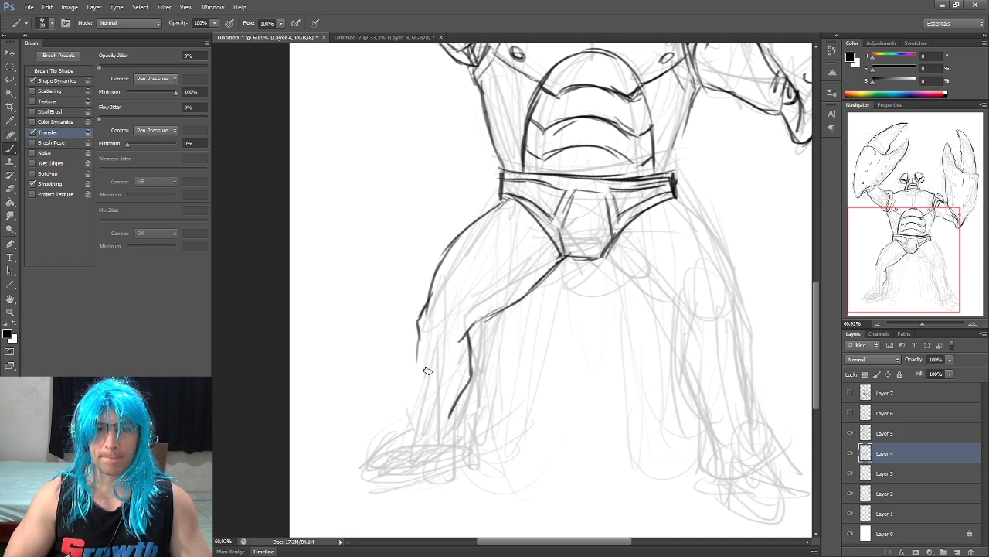
{"action": "left_click_drag", "start_coordinate": [418, 348], "coordinate": [411, 429]}
- Extend the leg lines down to the foot and add thigh muscle lines
{"action": "mouse_move", "coordinate": [450, 384]}
{"action": "left_mouse_down"}
{"action": "mouse_move", "coordinate": [457, 359]}
{"action": "mouse_move", "coordinate": [450, 400]}
{"action": "left_mouse_up"}
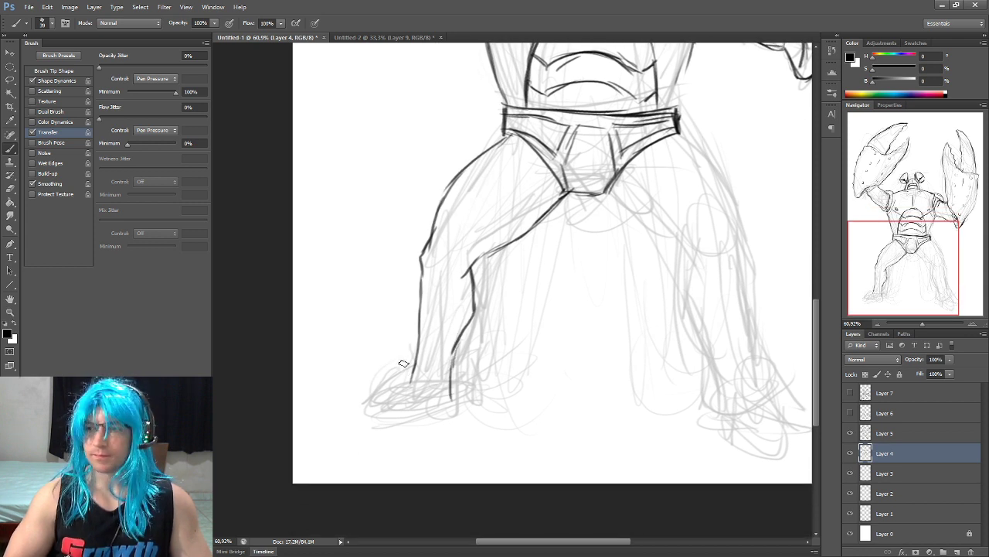
{"action": "mouse_move", "coordinate": [422, 361]}
{"action": "left_mouse_down"}
{"action": "mouse_move", "coordinate": [359, 418]}
{"action": "mouse_move", "coordinate": [392, 431]}
{"action": "mouse_move", "coordinate": [437, 414]}
{"action": "mouse_move", "coordinate": [455, 376]}
{"action": "mouse_move", "coordinate": [409, 423]}
{"action": "mouse_move", "coordinate": [390, 432]}
{"action": "mouse_move", "coordinate": [348, 420]}
{"action": "left_mouse_up"}
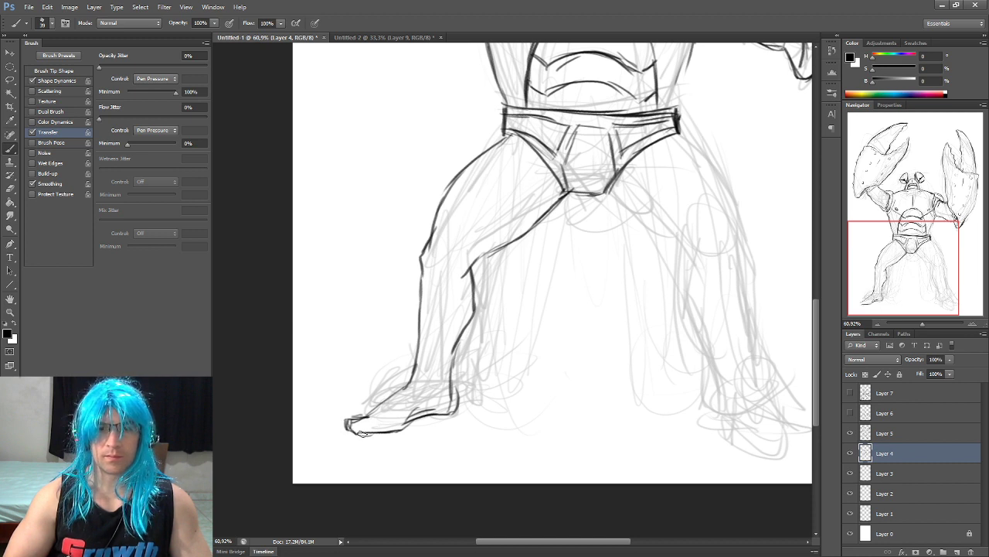
{"action": "mouse_move", "coordinate": [456, 284]}
{"action": "left_mouse_down"}
{"action": "mouse_move", "coordinate": [447, 299]}
{"action": "mouse_move", "coordinate": [464, 255]}
{"action": "left_mouse_up"}
{"action": "left_click_drag", "start_coordinate": [441, 220], "coordinate": [493, 187]}
{"action": "left_click_drag", "start_coordinate": [464, 274], "coordinate": [536, 226]}
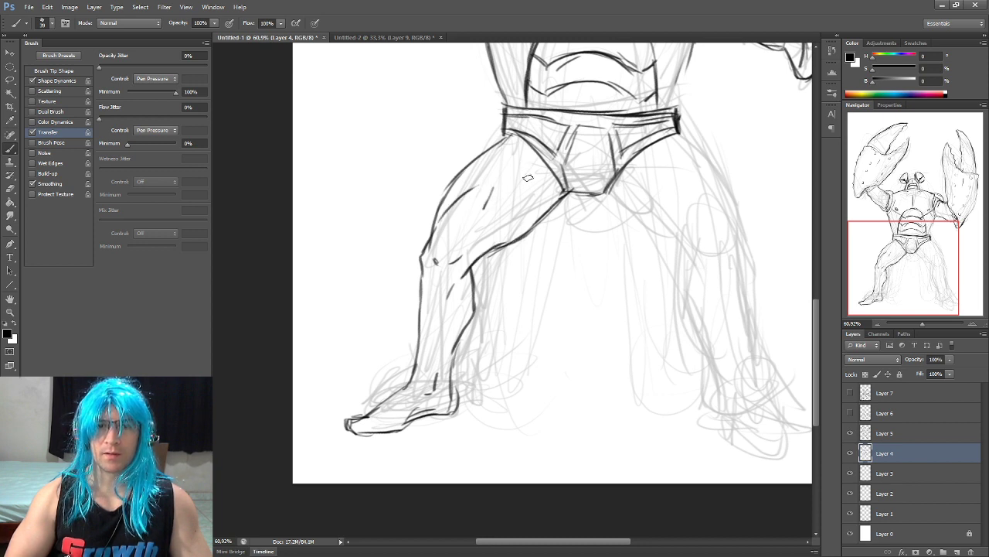
{"action": "left_click_drag", "start_coordinate": [546, 184], "coordinate": [399, 187]}
- Ink the right leg's inner and outer thigh lines and extend the calf toward the foot
{"action": "mouse_move", "coordinate": [464, 191]}
{"action": "left_mouse_down"}
{"action": "mouse_move", "coordinate": [526, 239]}
{"action": "mouse_move", "coordinate": [548, 275]}
{"action": "left_mouse_up"}
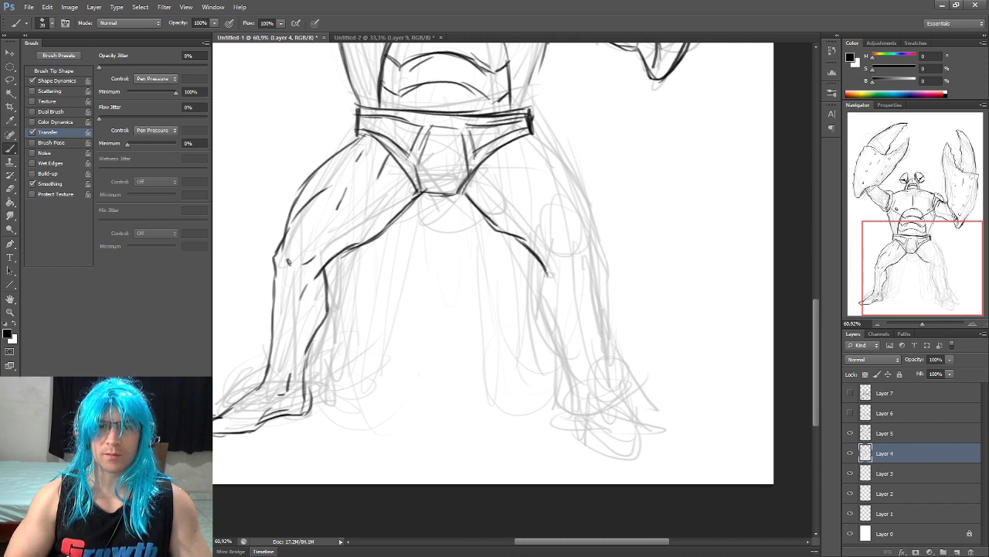
{"action": "left_click_drag", "start_coordinate": [525, 132], "coordinate": [587, 213]}
{"action": "mouse_move", "coordinate": [576, 178]}
{"action": "left_mouse_down"}
{"action": "mouse_move", "coordinate": [593, 272]}
{"action": "mouse_move", "coordinate": [564, 252]}
{"action": "mouse_move", "coordinate": [594, 268]}
{"action": "mouse_move", "coordinate": [546, 320]}
{"action": "mouse_move", "coordinate": [557, 355]}
{"action": "left_mouse_up"}
{"action": "left_click_drag", "start_coordinate": [596, 249], "coordinate": [611, 383]}
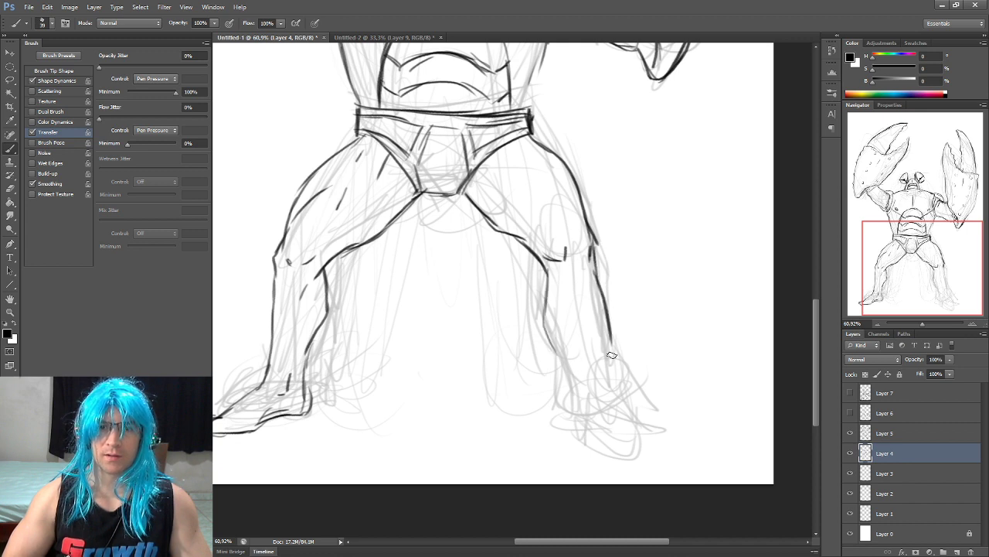
{"action": "left_click_drag", "start_coordinate": [541, 322], "coordinate": [580, 429]}
{"action": "left_click_drag", "start_coordinate": [608, 360], "coordinate": [613, 417]}
- Add right thigh and knee details, the torso's right side and the briefs' crotch outline
{"action": "mouse_move", "coordinate": [524, 205]}
{"action": "left_mouse_down"}
{"action": "mouse_move", "coordinate": [543, 244]}
{"action": "mouse_move", "coordinate": [572, 265]}
{"action": "left_mouse_up"}
{"action": "left_click_drag", "start_coordinate": [553, 187], "coordinate": [563, 213]}
{"action": "left_click_drag", "start_coordinate": [503, 150], "coordinate": [506, 182]}
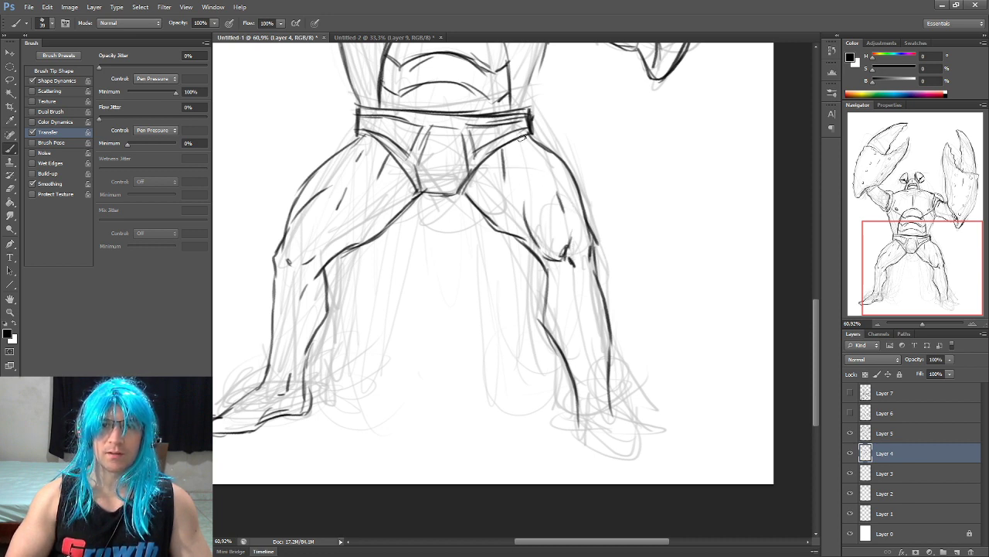
{"action": "mouse_move", "coordinate": [524, 142]}
{"action": "left_mouse_down"}
{"action": "mouse_move", "coordinate": [562, 198]}
{"action": "mouse_move", "coordinate": [586, 120]}
{"action": "left_mouse_up"}
{"action": "left_click_drag", "start_coordinate": [566, 194], "coordinate": [590, 100]}
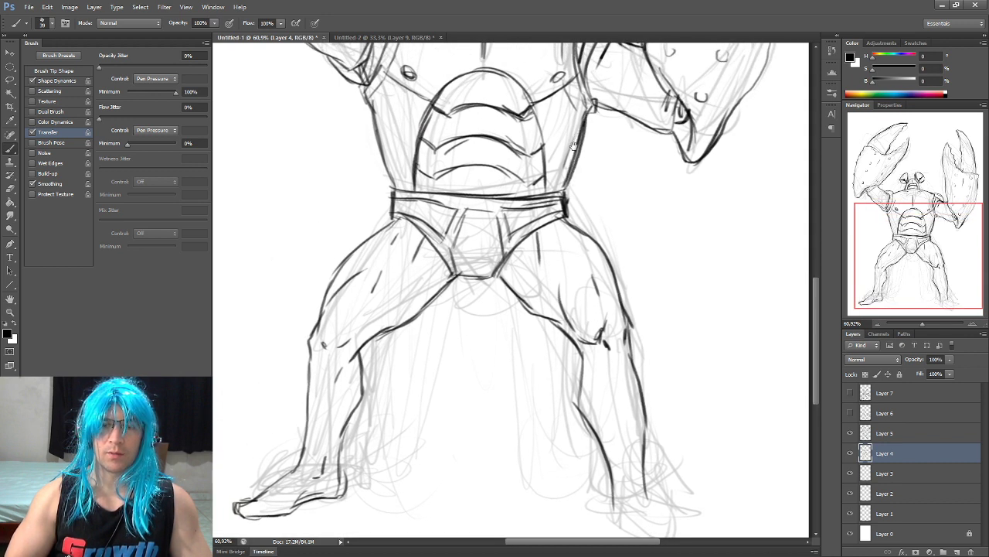
{"action": "left_click_drag", "start_coordinate": [573, 138], "coordinate": [573, 214]}
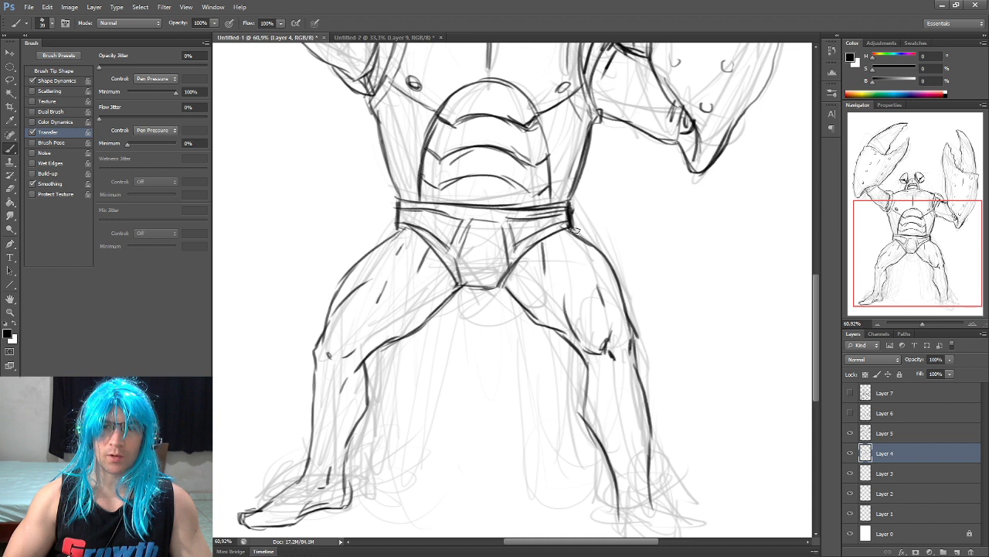
{"action": "mouse_move", "coordinate": [476, 247]}
{"action": "left_mouse_down"}
{"action": "mouse_move", "coordinate": [455, 212]}
{"action": "mouse_move", "coordinate": [447, 250]}
{"action": "mouse_move", "coordinate": [480, 251]}
{"action": "mouse_move", "coordinate": [410, 282]}
{"action": "left_mouse_up"}
- Ink the right foot, sole and shin, then fit the whole drawing on screen
{"action": "left_click_drag", "start_coordinate": [488, 256], "coordinate": [453, 218]}
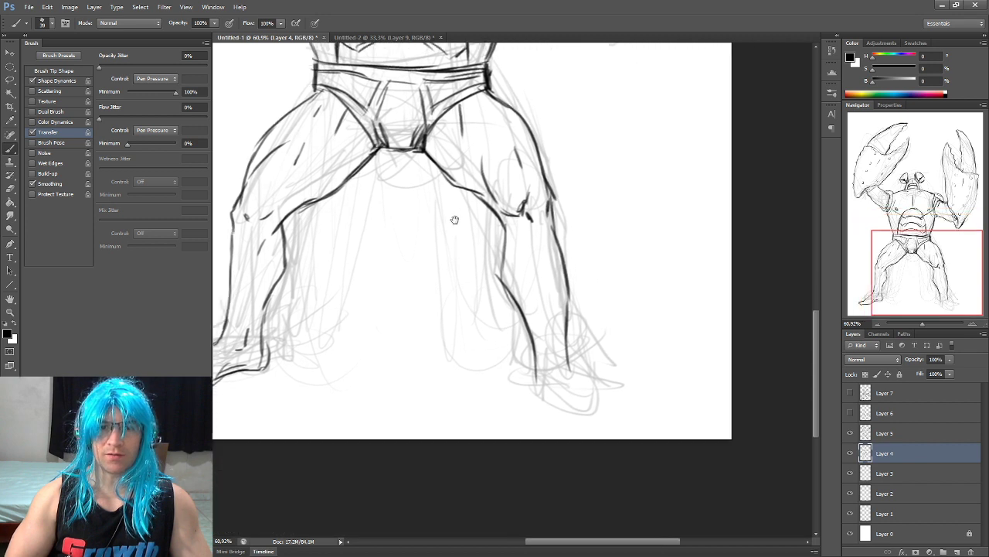
{"action": "mouse_move", "coordinate": [492, 334]}
{"action": "left_mouse_down"}
{"action": "mouse_move", "coordinate": [464, 301]}
{"action": "mouse_move", "coordinate": [490, 341]}
{"action": "left_mouse_up"}
{"action": "left_click_drag", "start_coordinate": [489, 341], "coordinate": [517, 337]}
{"action": "mouse_move", "coordinate": [501, 285]}
{"action": "left_mouse_down"}
{"action": "mouse_move", "coordinate": [543, 324]}
{"action": "mouse_move", "coordinate": [522, 340]}
{"action": "left_mouse_up"}
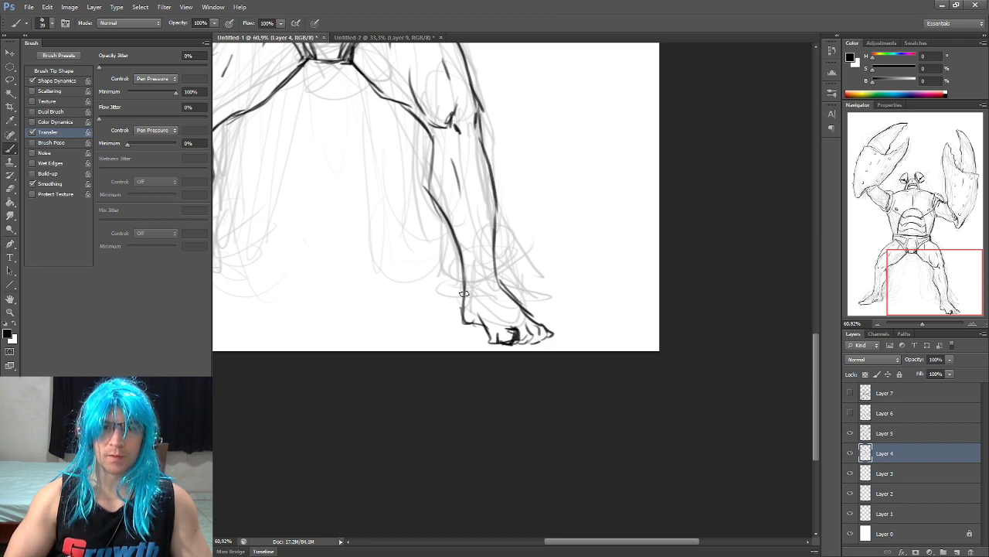
{"action": "key", "text": "ctrl+0"}
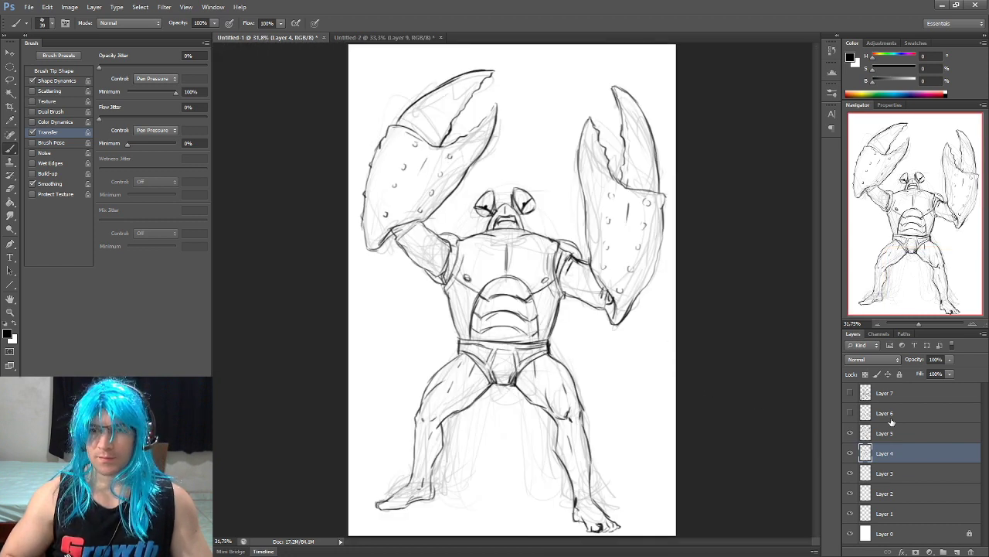
- Hide the grey sketch on Layer 5 and ink the inner thigh and crotch line
{"action": "left_click", "coordinate": [849, 433]}
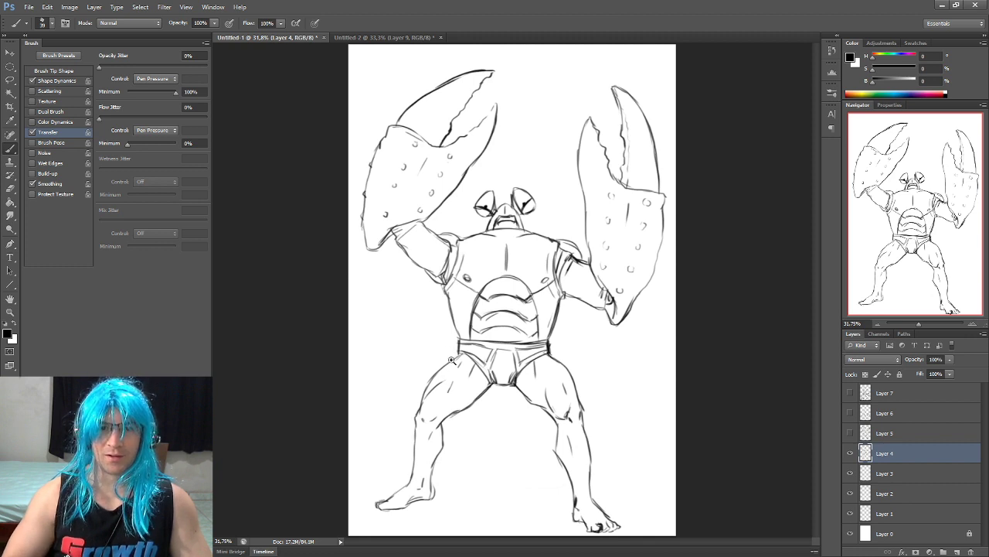
{"action": "left_click_drag", "start_coordinate": [444, 356], "coordinate": [497, 277]}
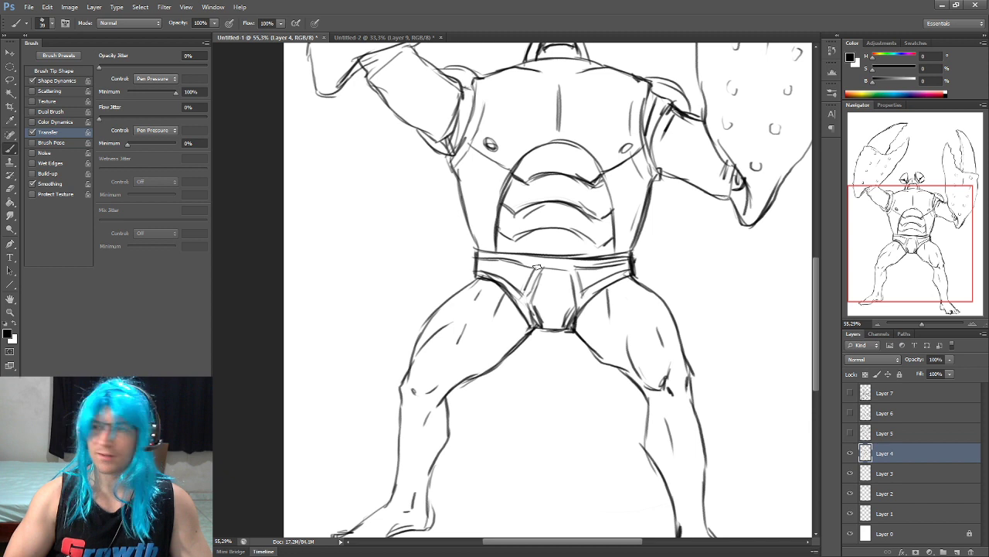
{"action": "mouse_move", "coordinate": [524, 286]}
{"action": "left_mouse_down"}
{"action": "mouse_move", "coordinate": [530, 325]}
{"action": "mouse_move", "coordinate": [587, 293]}
{"action": "left_mouse_up"}
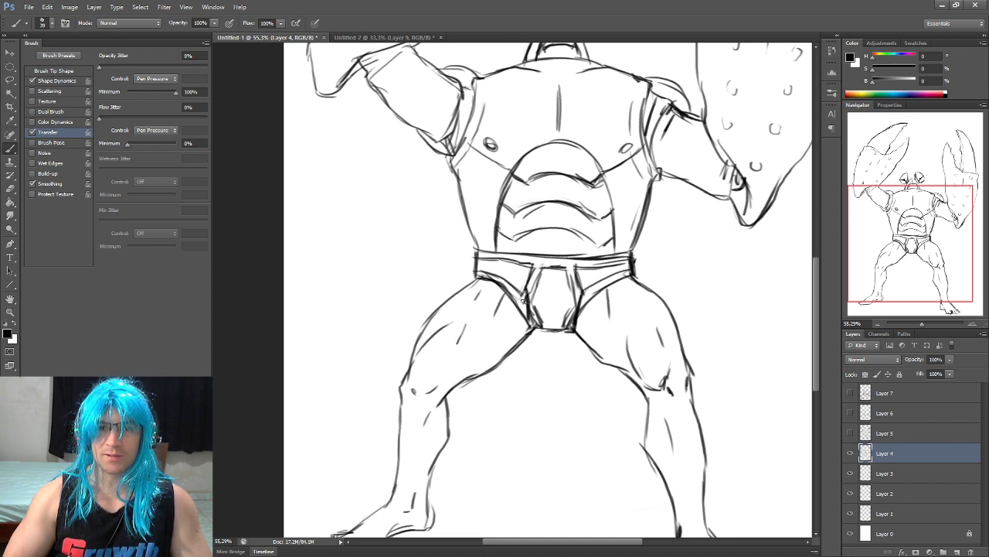
- Erase stray crotch lines and redraw the pouch's left and right edges up to the waistband
{"action": "key", "text": "e"}
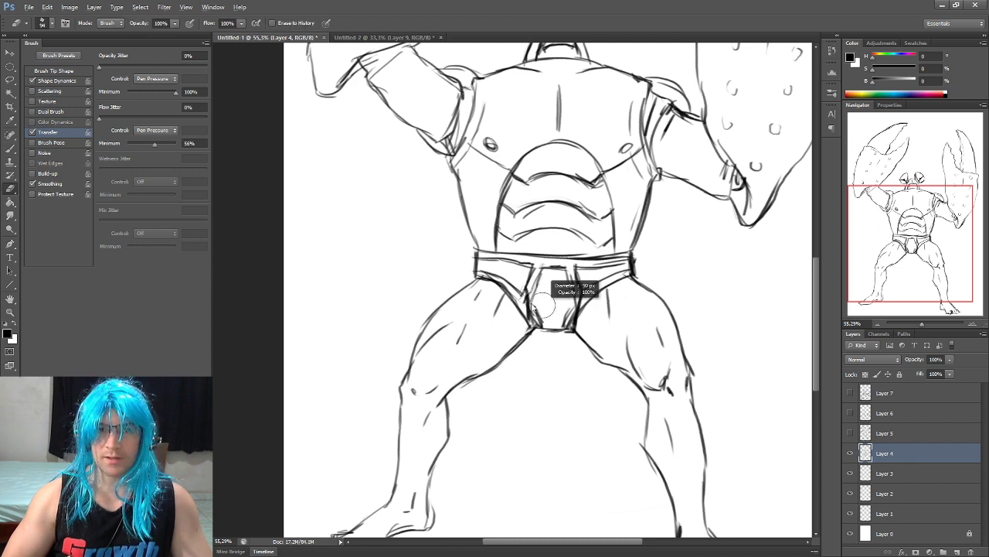
{"action": "mouse_move", "coordinate": [543, 309]}
{"action": "left_mouse_down"}
{"action": "mouse_move", "coordinate": [541, 323]}
{"action": "mouse_move", "coordinate": [551, 282]}
{"action": "left_mouse_up"}
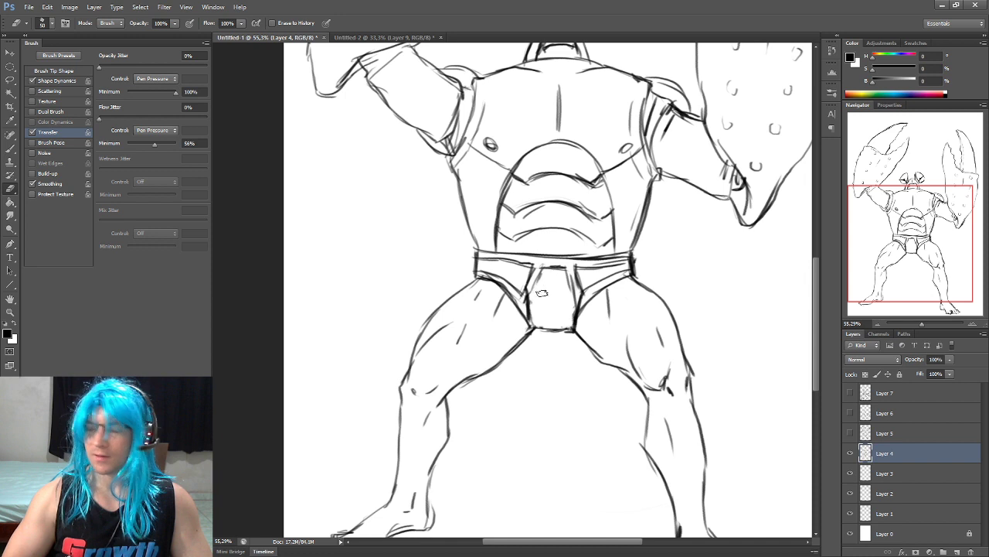
{"action": "key", "text": "b"}
{"action": "key", "text": "b"}
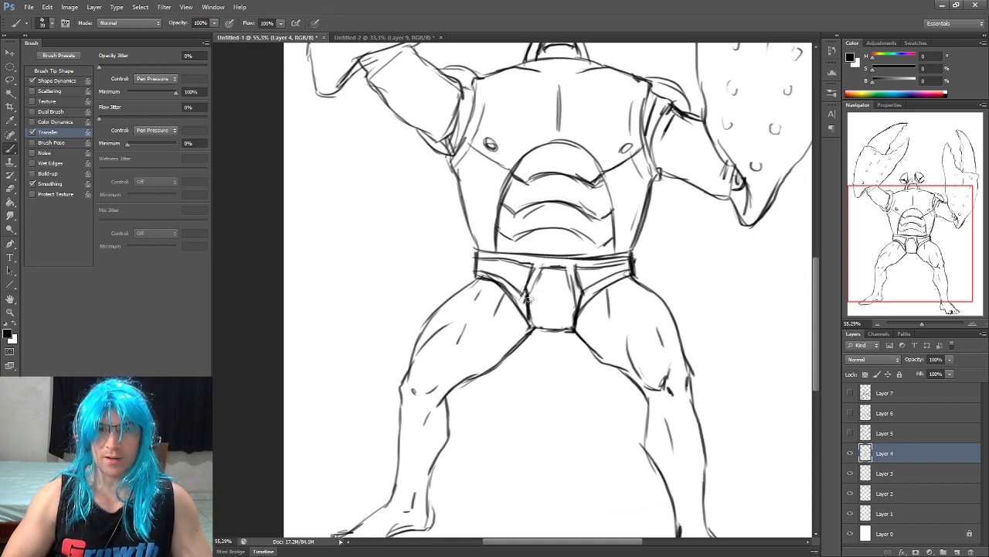
{"action": "mouse_move", "coordinate": [533, 304]}
{"action": "left_mouse_down"}
{"action": "mouse_move", "coordinate": [582, 294]}
{"action": "mouse_move", "coordinate": [536, 309]}
{"action": "left_mouse_up"}
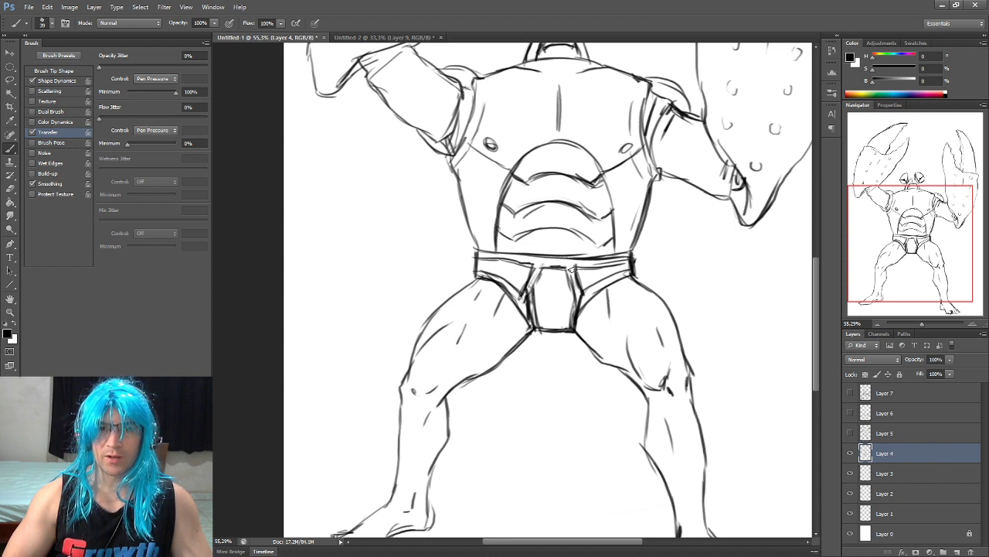
{"action": "mouse_move", "coordinate": [581, 297]}
{"action": "left_mouse_down"}
{"action": "mouse_move", "coordinate": [628, 269]}
{"action": "mouse_move", "coordinate": [627, 289]}
{"action": "left_mouse_up"}
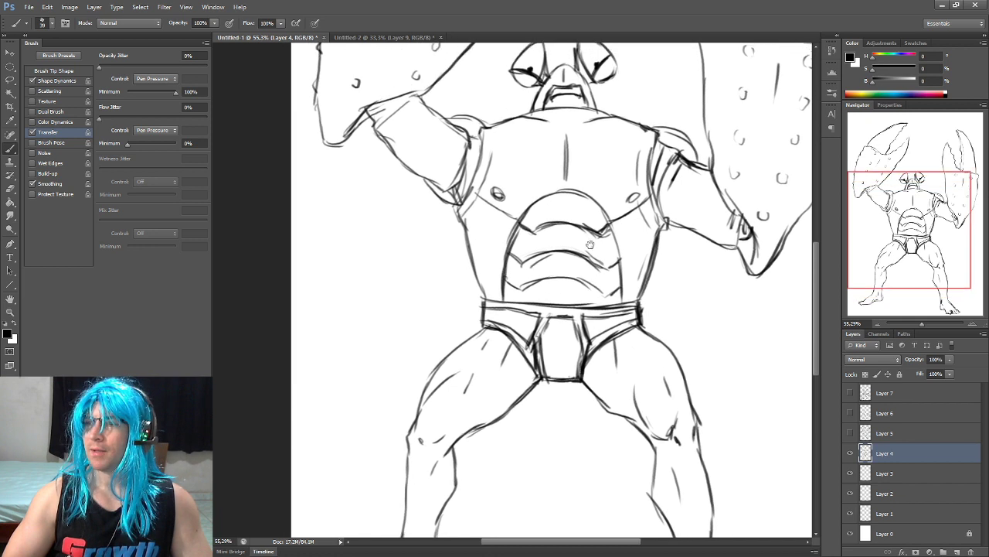
- Zoom in on the head and paint the open mouth's interior solid black
{"action": "left_click_drag", "start_coordinate": [595, 180], "coordinate": [590, 248]}
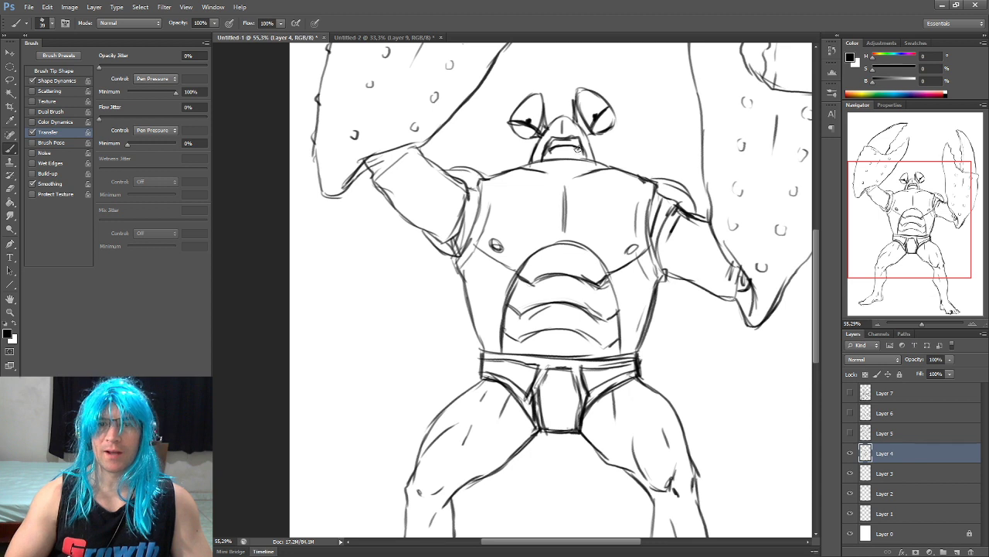
{"action": "scroll", "coordinate": [592, 173], "scroll_direction": "up", "scroll_amount": 3}
{"action": "scroll", "coordinate": [522, 251], "scroll_direction": "up", "scroll_amount": 3}
{"action": "mouse_move", "coordinate": [522, 251]}
{"action": "left_mouse_down"}
{"action": "mouse_move", "coordinate": [533, 244]}
{"action": "mouse_move", "coordinate": [539, 261]}
{"action": "mouse_move", "coordinate": [529, 245]}
{"action": "mouse_move", "coordinate": [554, 256]}
{"action": "mouse_move", "coordinate": [579, 252]}
{"action": "mouse_move", "coordinate": [570, 261]}
{"action": "left_mouse_up"}
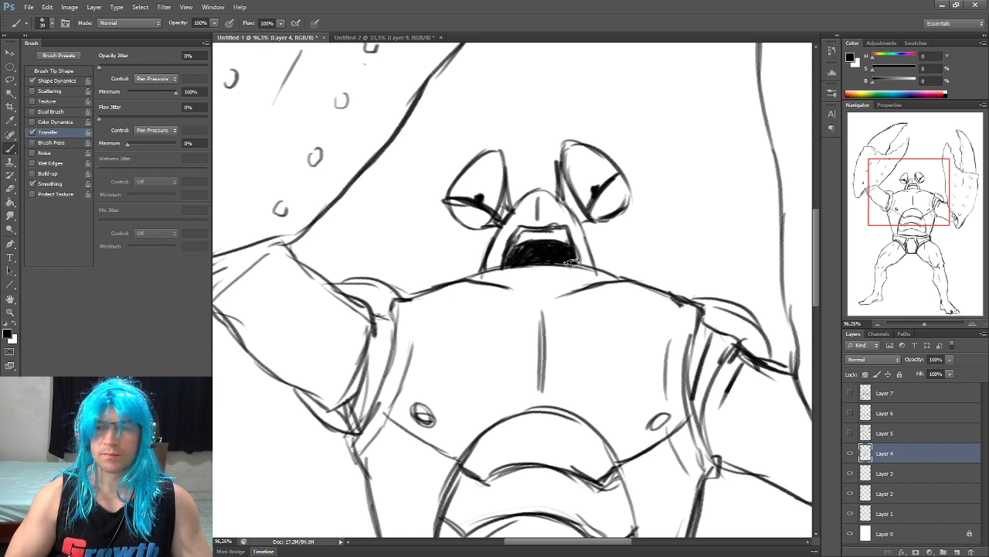
{"action": "scroll", "coordinate": [576, 278], "scroll_direction": "down", "scroll_amount": 2}
{"action": "left_click_drag", "start_coordinate": [581, 288], "coordinate": [524, 269]}
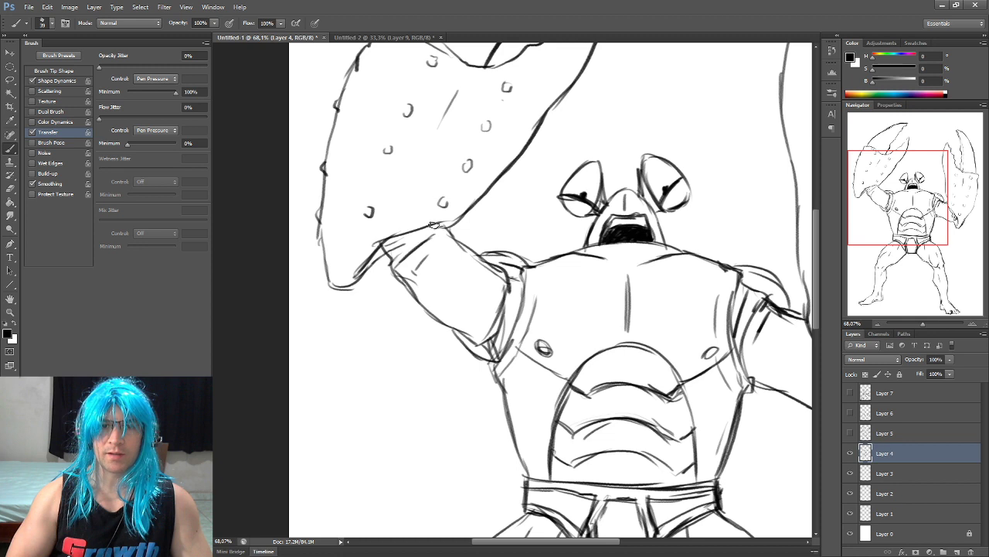
{"action": "left_click_drag", "start_coordinate": [424, 195], "coordinate": [444, 227]}
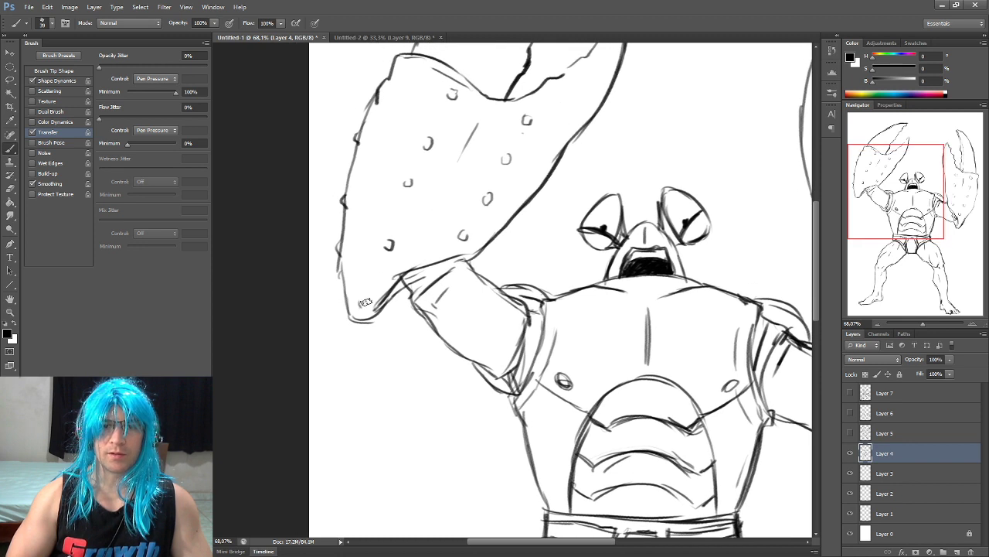
{"action": "left_click_drag", "start_coordinate": [605, 75], "coordinate": [558, 174]}
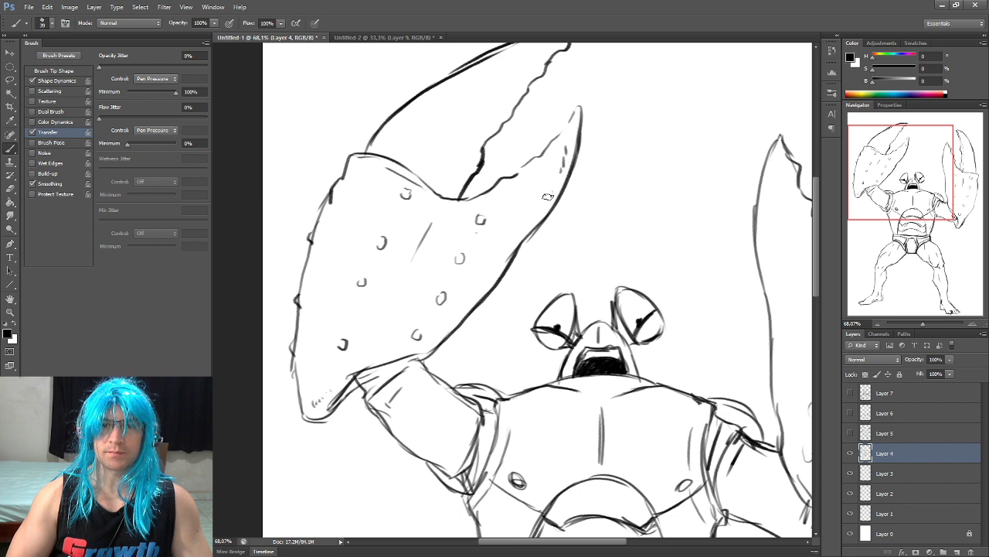
- Ink the right claw's outer edge with two bold strokes
{"action": "left_click_drag", "start_coordinate": [549, 196], "coordinate": [556, 246]}
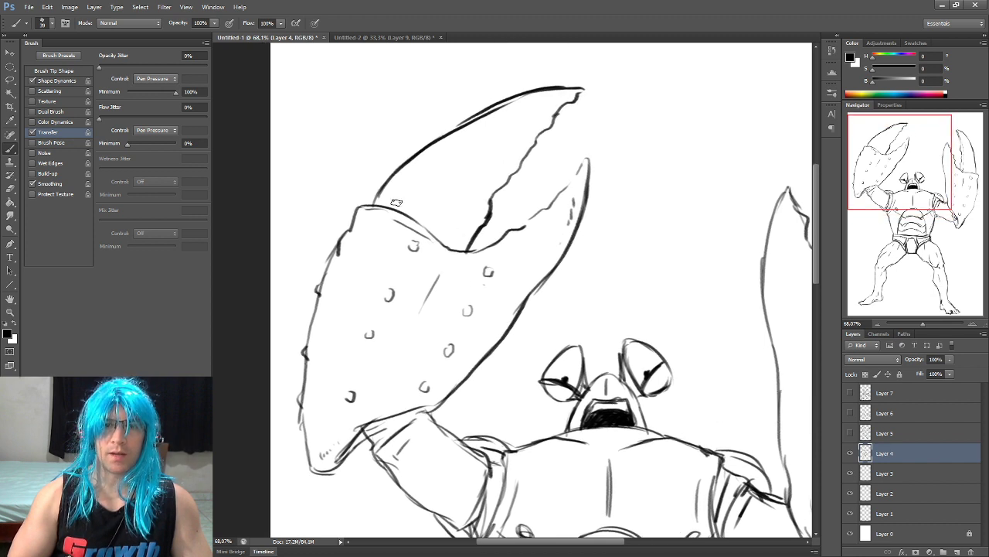
{"action": "left_click_drag", "start_coordinate": [422, 178], "coordinate": [514, 185]}
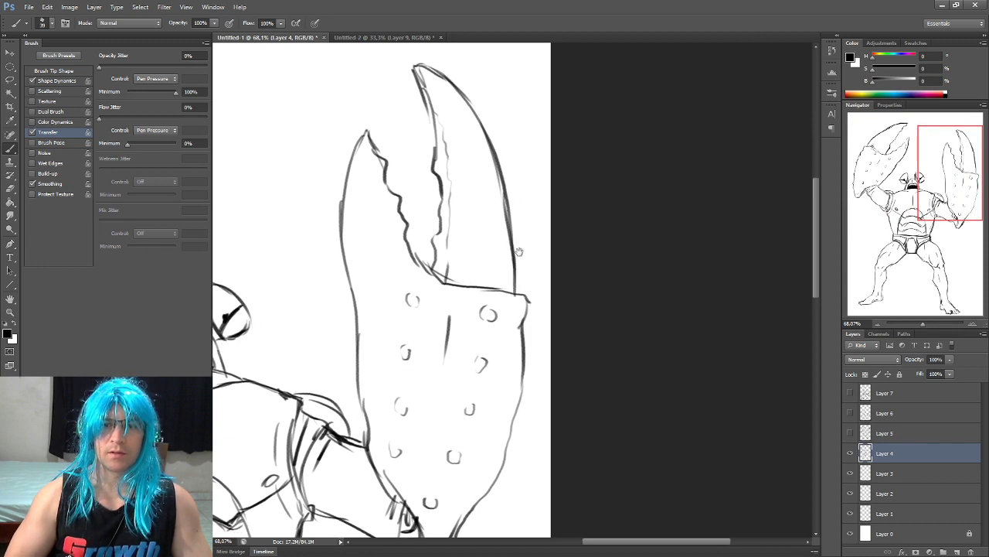
{"action": "left_click_drag", "start_coordinate": [473, 109], "coordinate": [524, 275]}
{"action": "mouse_move", "coordinate": [507, 193]}
{"action": "left_mouse_down"}
{"action": "mouse_move", "coordinate": [520, 294]}
{"action": "mouse_move", "coordinate": [485, 493]}
{"action": "mouse_move", "coordinate": [527, 396]}
{"action": "mouse_move", "coordinate": [541, 295]}
{"action": "left_mouse_up"}
- Erase the doubled strokes along the claw edge and redraw it as one clean line
{"action": "key", "text": "e"}
{"action": "mouse_move", "coordinate": [506, 241]}
{"action": "left_mouse_down"}
{"action": "mouse_move", "coordinate": [512, 290]}
{"action": "mouse_move", "coordinate": [492, 167]}
{"action": "left_mouse_up"}
{"action": "left_click_drag", "start_coordinate": [522, 300], "coordinate": [510, 402]}
{"action": "mouse_move", "coordinate": [520, 290]}
{"action": "left_mouse_down"}
{"action": "mouse_move", "coordinate": [517, 222]}
{"action": "mouse_move", "coordinate": [461, 105]}
{"action": "left_mouse_up"}
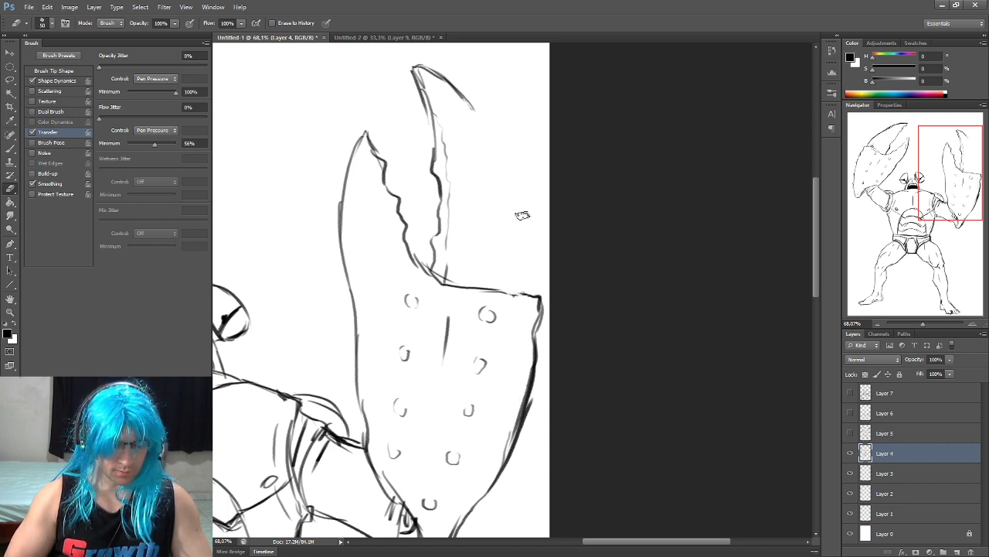
{"action": "key", "text": "b"}
{"action": "mouse_move", "coordinate": [467, 96]}
{"action": "left_mouse_down"}
{"action": "mouse_move", "coordinate": [524, 222]}
{"action": "mouse_move", "coordinate": [531, 291]}
{"action": "left_mouse_up"}
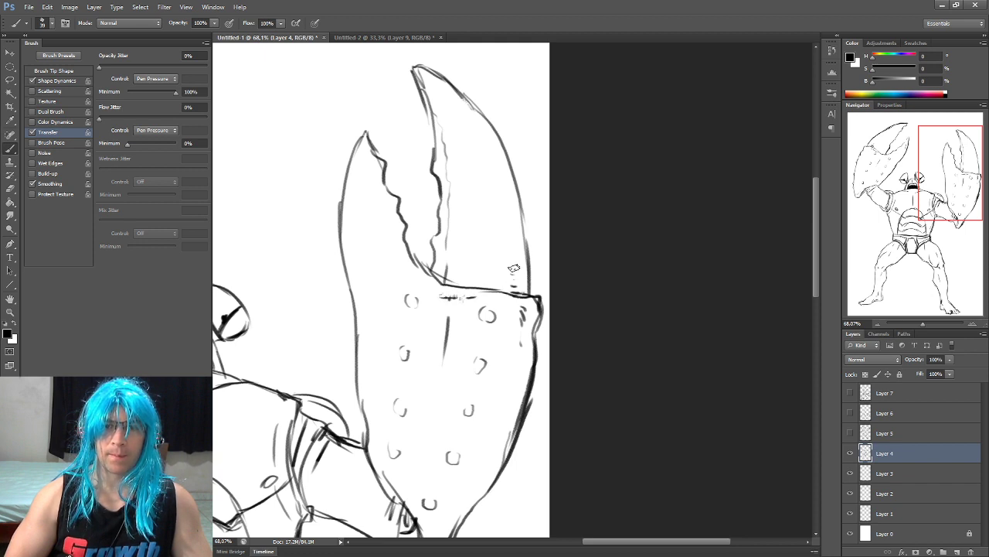
{"action": "left_click_drag", "start_coordinate": [503, 238], "coordinate": [397, 180]}
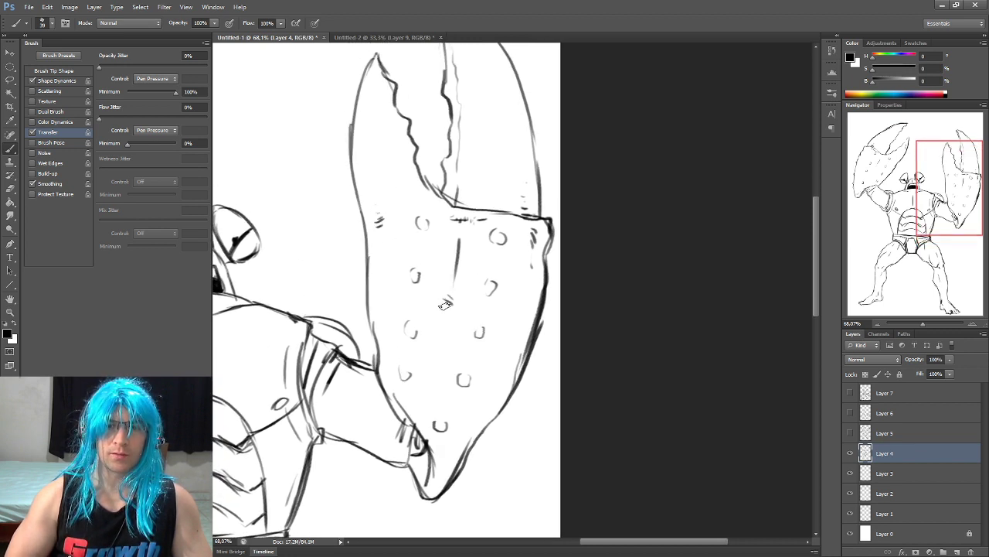
- Ink the right edge of the crab's torso and arm on Layer 4
{"action": "mouse_move", "coordinate": [444, 322]}
{"action": "left_mouse_down"}
{"action": "mouse_move", "coordinate": [452, 275]}
{"action": "mouse_move", "coordinate": [488, 313]}
{"action": "left_mouse_up"}
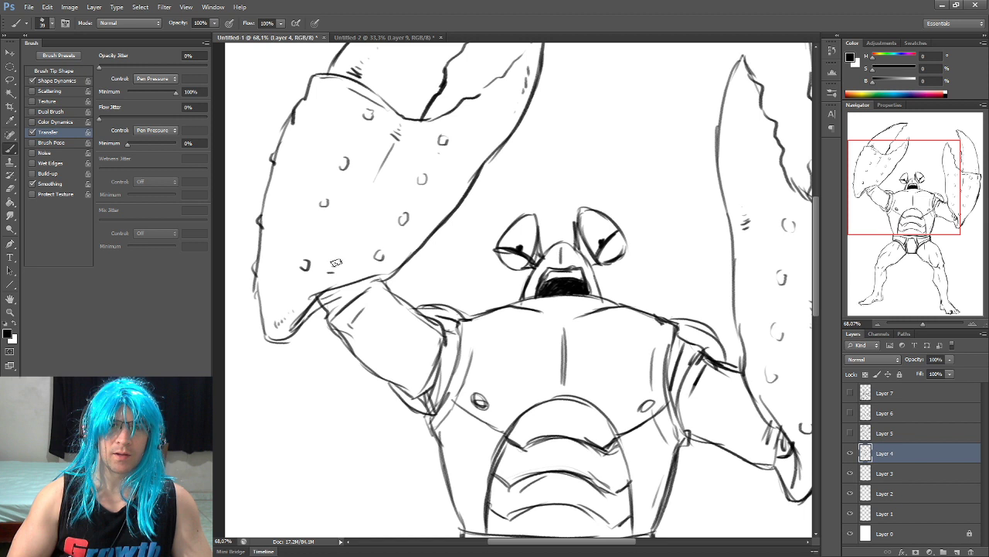
{"action": "left_click_drag", "start_coordinate": [391, 257], "coordinate": [332, 372]}
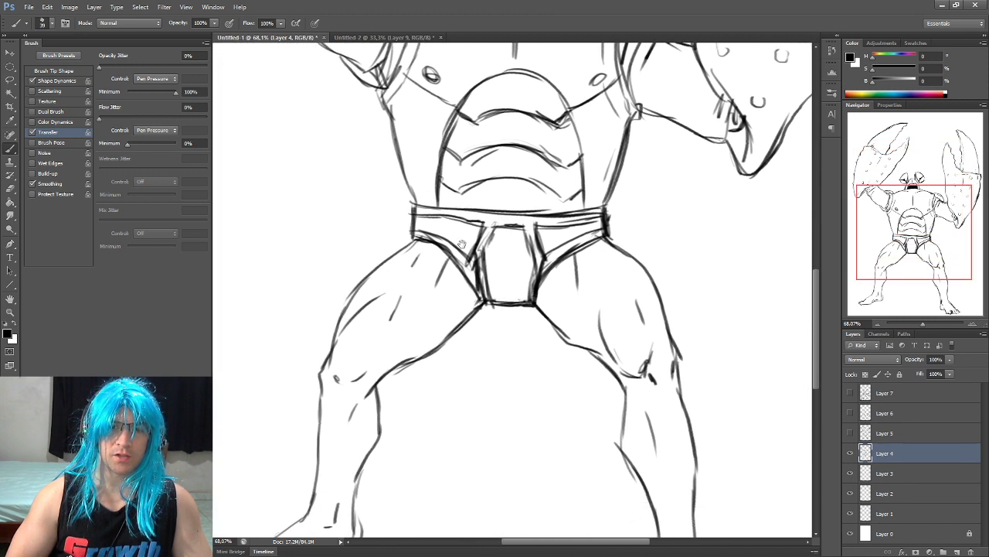
{"action": "left_click_drag", "start_coordinate": [428, 320], "coordinate": [447, 243]}
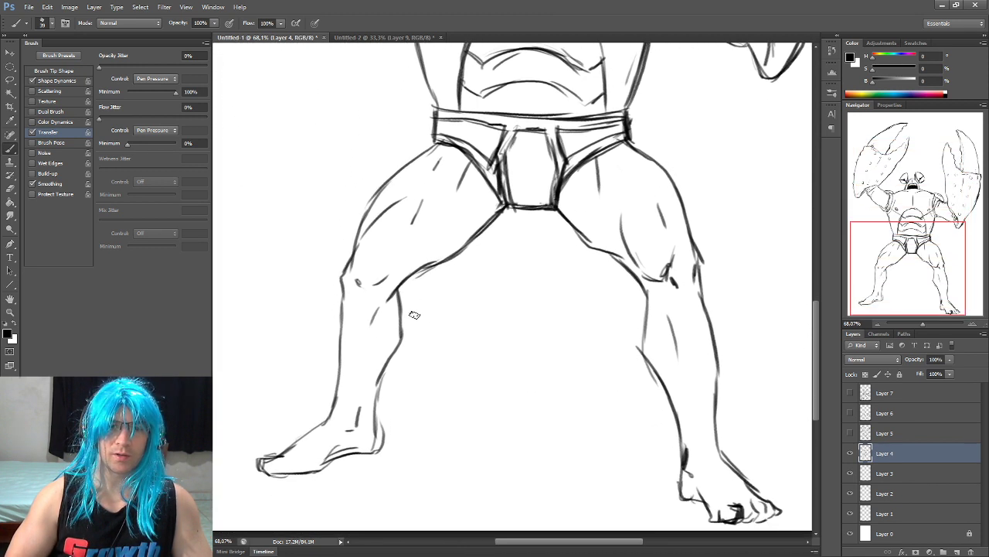
{"action": "scroll", "coordinate": [361, 390], "scroll_direction": "down", "scroll_amount": 1}
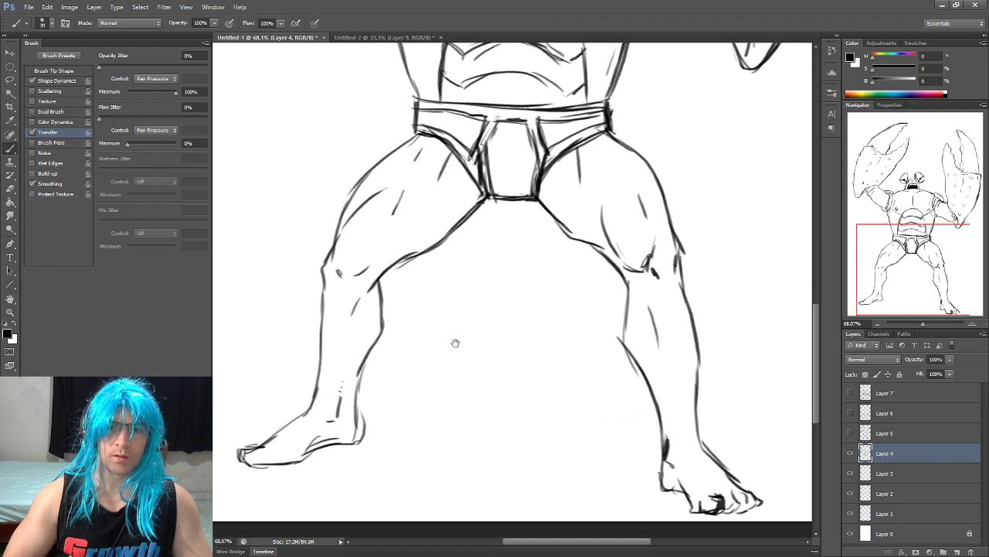
{"action": "scroll", "coordinate": [452, 342], "scroll_direction": "right", "scroll_amount": 4}
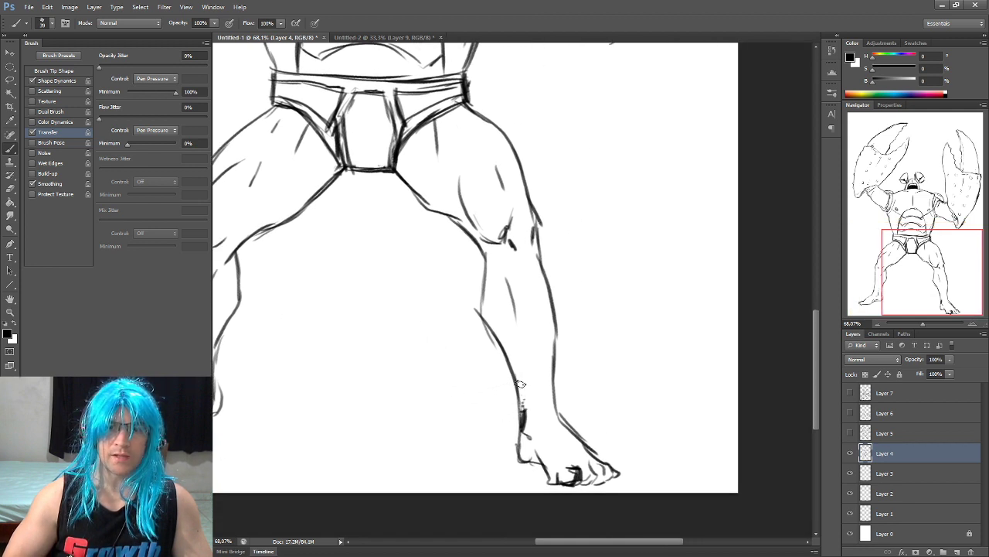
{"action": "scroll", "coordinate": [520, 385], "scroll_direction": "up", "scroll_amount": 1}
{"action": "scroll", "coordinate": [515, 332], "scroll_direction": "up", "scroll_amount": 2}
{"action": "scroll", "coordinate": [515, 327], "scroll_direction": "up", "scroll_amount": 1}
{"action": "scroll", "coordinate": [487, 231], "scroll_direction": "up", "scroll_amount": 1}
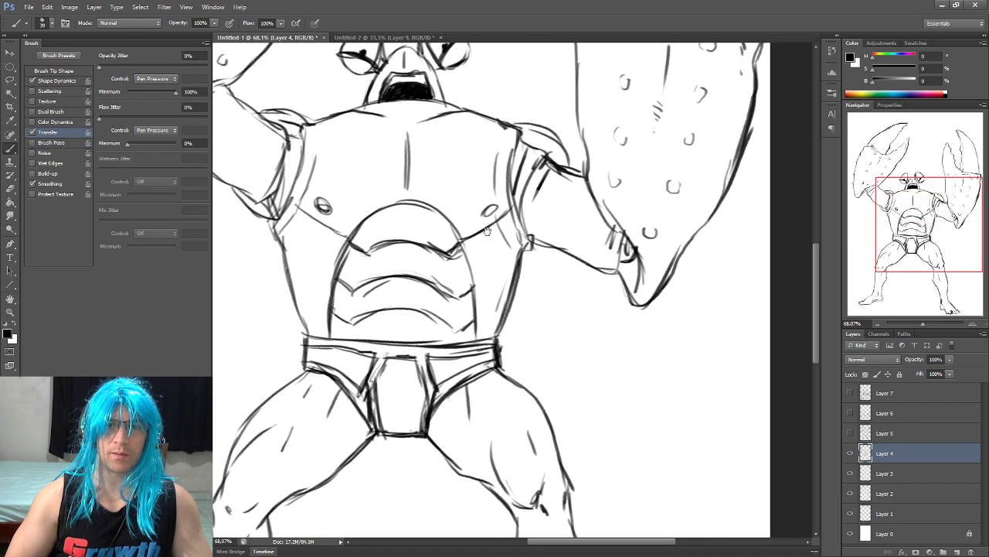
{"action": "scroll", "coordinate": [487, 231], "scroll_direction": "up", "scroll_amount": 1}
{"action": "mouse_move", "coordinate": [515, 196]}
{"action": "left_mouse_down"}
{"action": "mouse_move", "coordinate": [524, 259]}
{"action": "mouse_move", "coordinate": [543, 291]}
{"action": "left_mouse_up"}
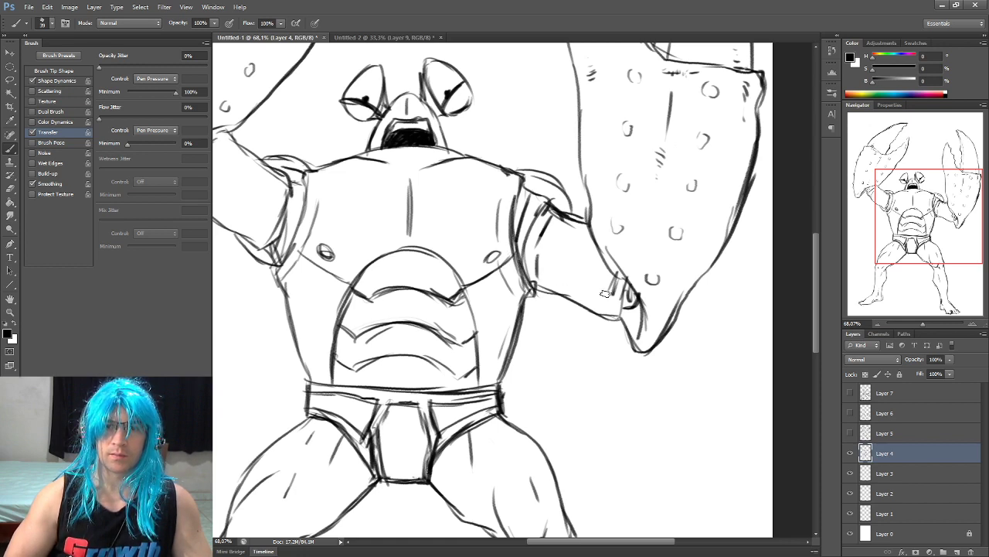
- Re-centre the view on the chest and zoom out to see the whole figure
{"action": "left_click_drag", "start_coordinate": [516, 232], "coordinate": [545, 256]}
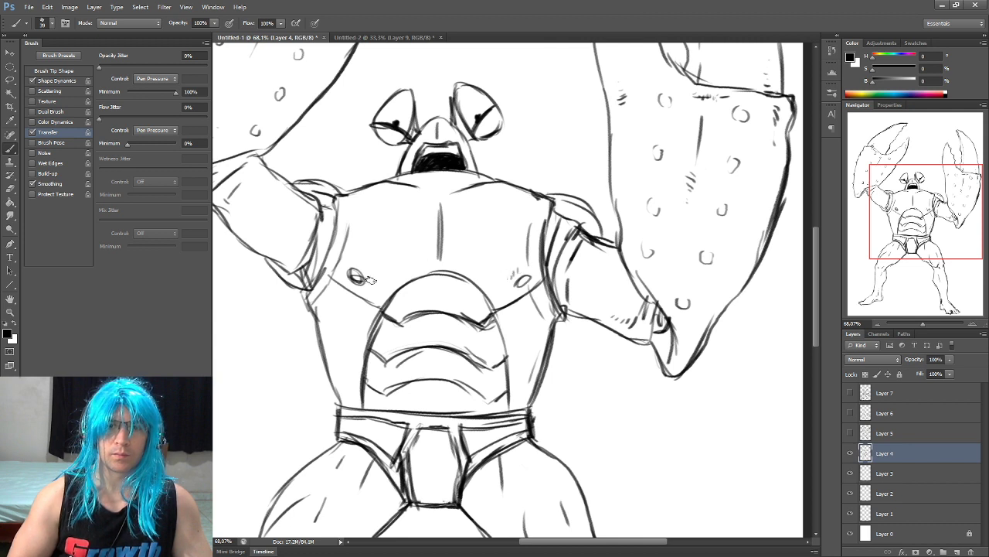
{"action": "left_click_drag", "start_coordinate": [369, 317], "coordinate": [350, 278]}
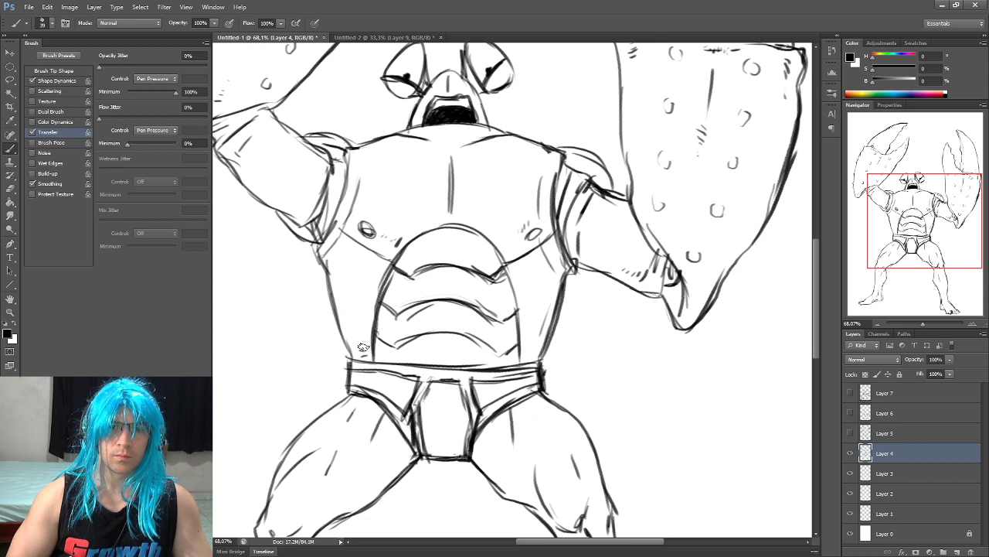
{"action": "scroll", "coordinate": [359, 331], "scroll_direction": "down", "scroll_amount": 5}
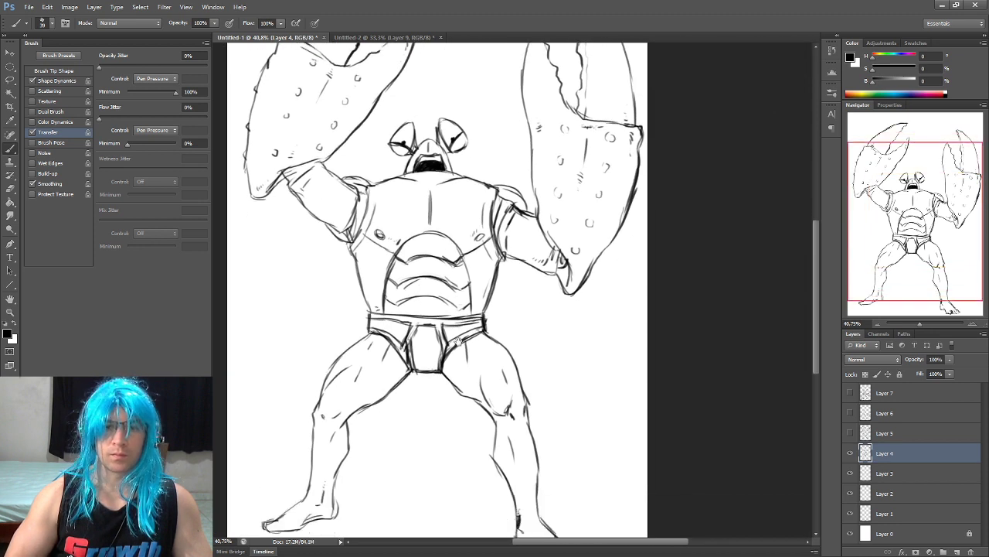
- Paint heavy black accents at both claw-wrist joints and thicken the right shoulder line
{"action": "left_click_drag", "start_coordinate": [374, 357], "coordinate": [401, 330]}
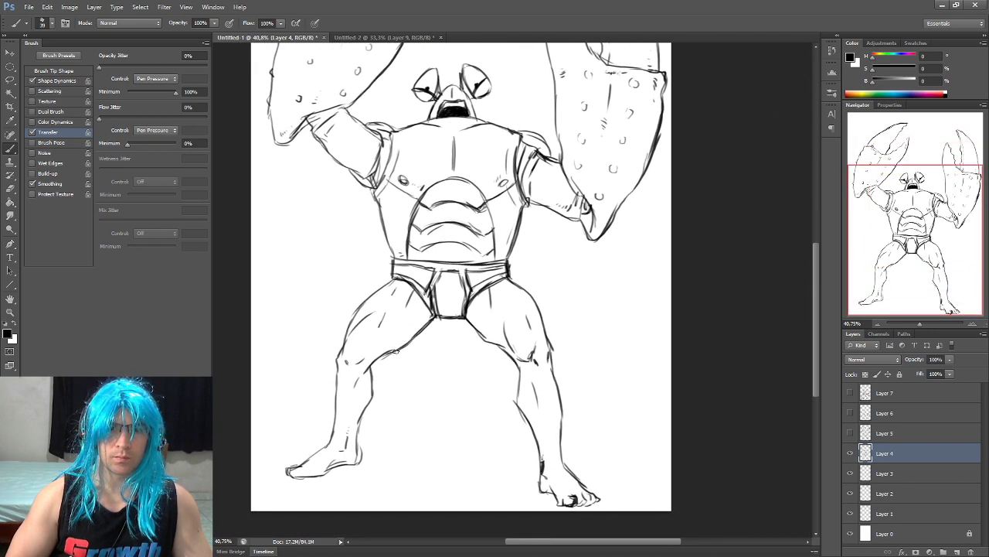
{"action": "left_click_drag", "start_coordinate": [435, 248], "coordinate": [443, 329]}
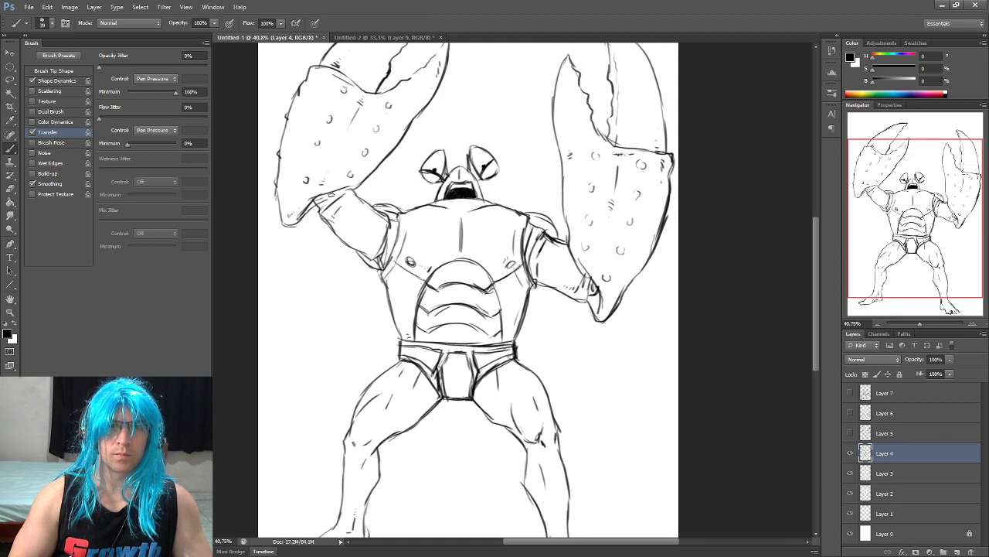
{"action": "left_click_drag", "start_coordinate": [301, 211], "coordinate": [342, 181]}
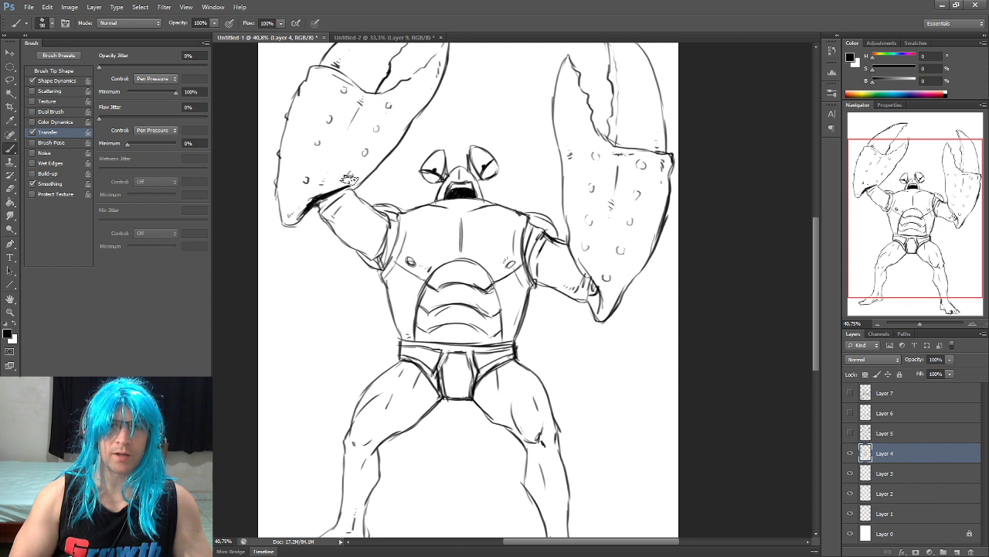
{"action": "left_click_drag", "start_coordinate": [593, 288], "coordinate": [603, 310]}
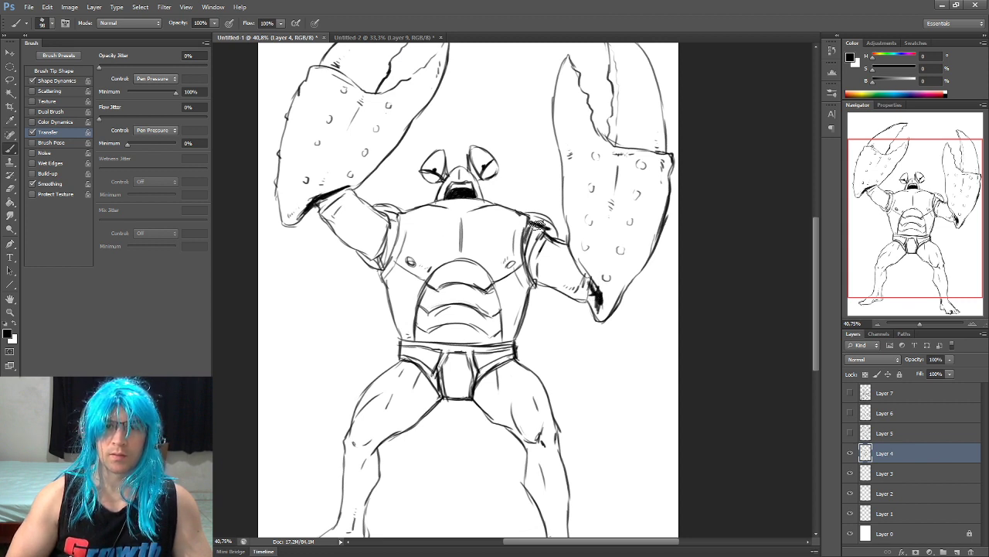
{"action": "left_click_drag", "start_coordinate": [532, 222], "coordinate": [526, 235]}
- Shrink the brush and move the view down to the crab's right lower leg
{"action": "scroll", "coordinate": [526, 236], "scroll_direction": "up", "scroll_amount": 3}
{"action": "scroll", "coordinate": [521, 145], "scroll_direction": "right", "scroll_amount": 2}
{"action": "key", "text": "bracketleft"}
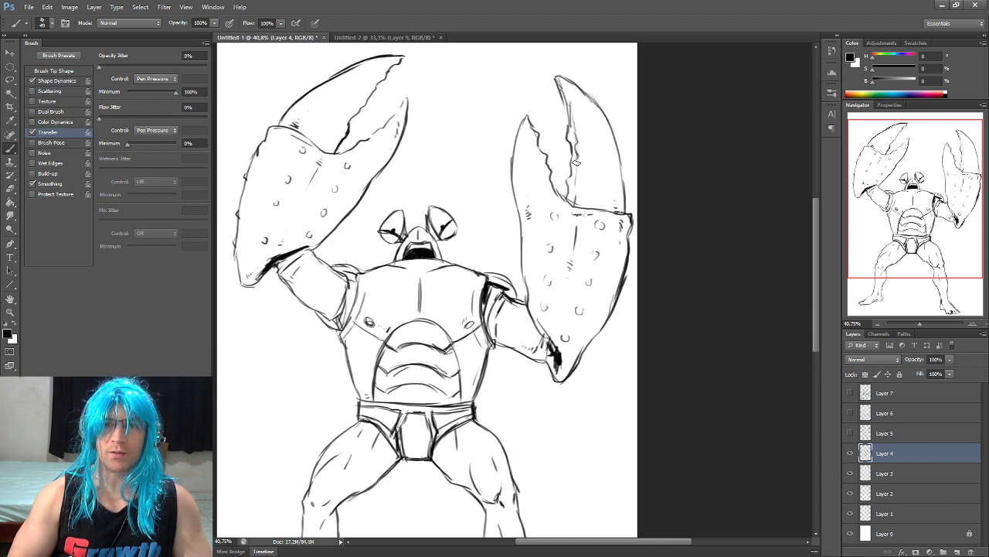
{"action": "scroll", "coordinate": [572, 200], "scroll_direction": "left", "scroll_amount": 2}
{"action": "scroll", "coordinate": [556, 216], "scroll_direction": "down", "scroll_amount": 5}
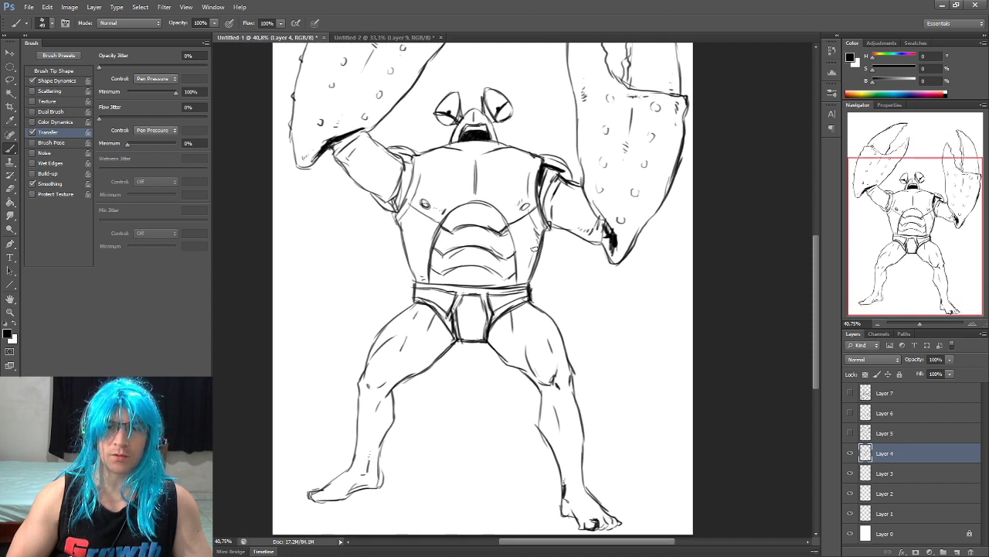
{"action": "scroll", "coordinate": [534, 249], "scroll_direction": "down", "scroll_amount": 3}
{"action": "scroll", "coordinate": [517, 270], "scroll_direction": "down", "scroll_amount": 1}
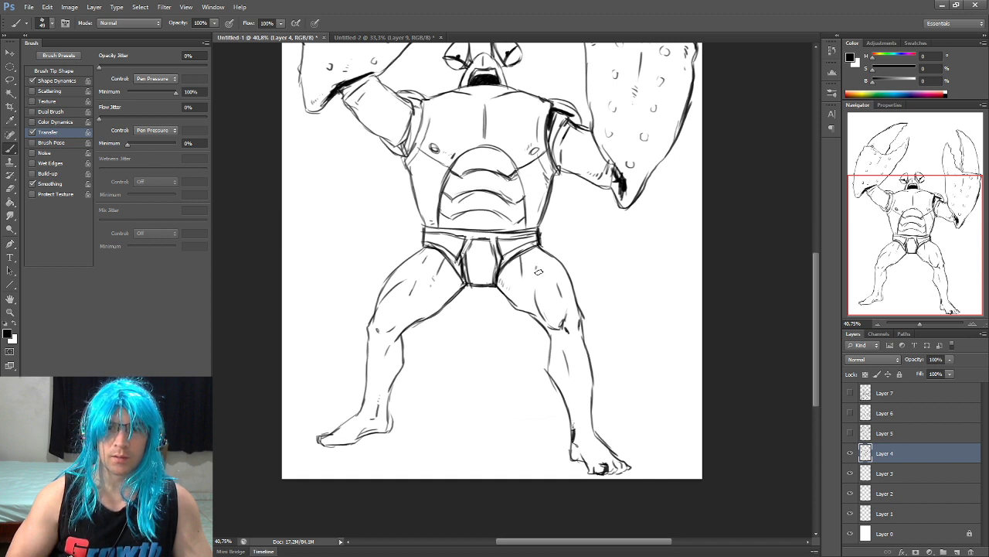
{"action": "scroll", "coordinate": [550, 276], "scroll_direction": "down", "scroll_amount": 2}
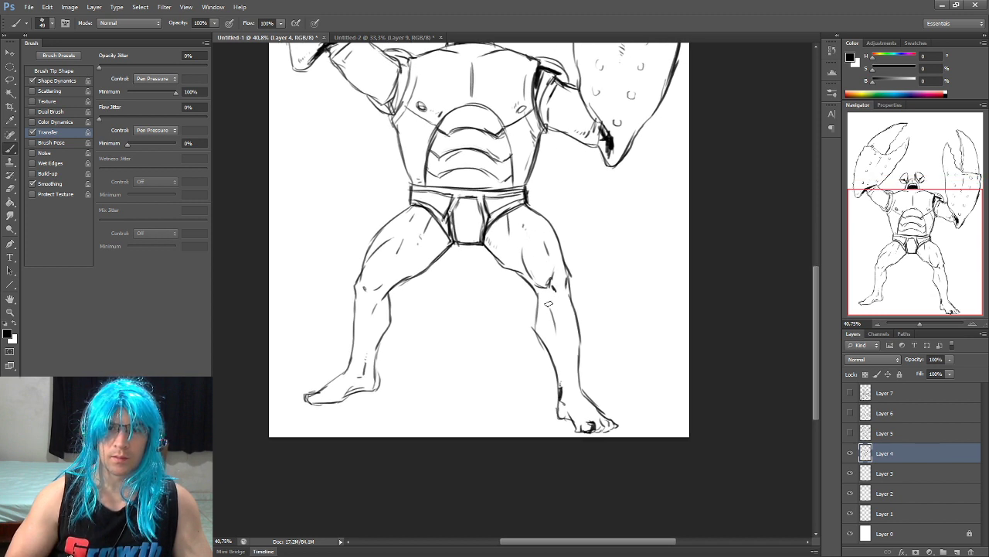
{"action": "scroll", "coordinate": [548, 307], "scroll_direction": "down", "scroll_amount": 1}
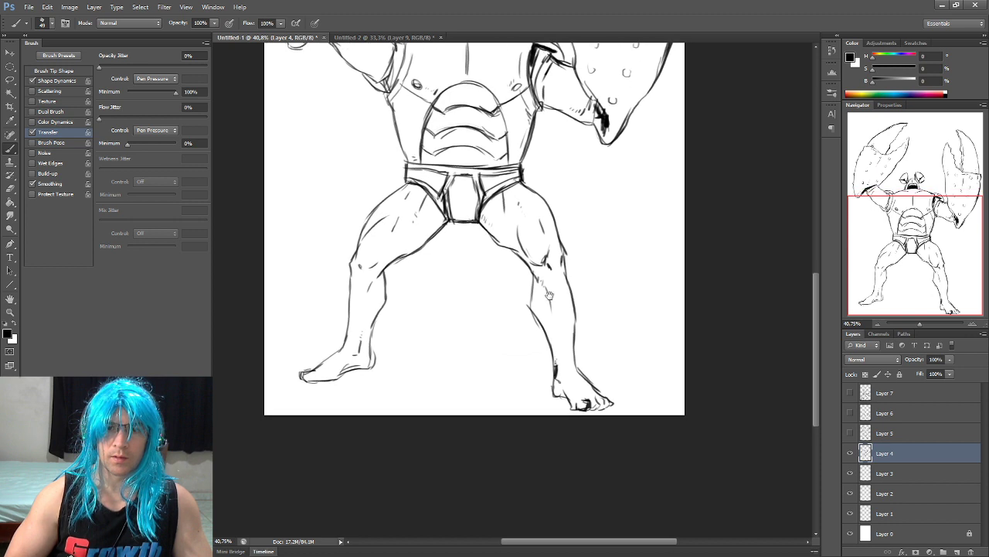
{"action": "scroll", "coordinate": [557, 312], "scroll_direction": "down", "scroll_amount": 2}
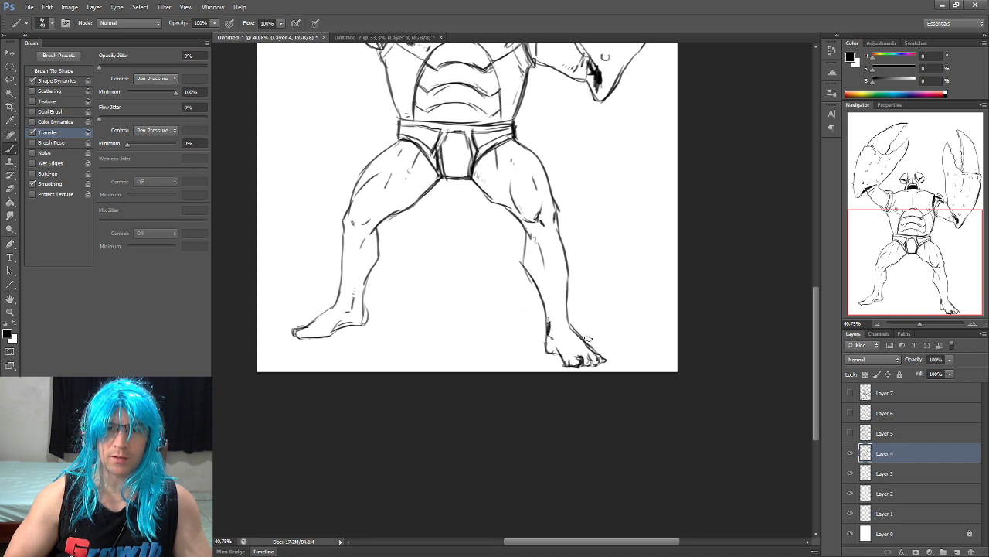
{"action": "scroll", "coordinate": [510, 279], "scroll_direction": "left", "scroll_amount": 2}
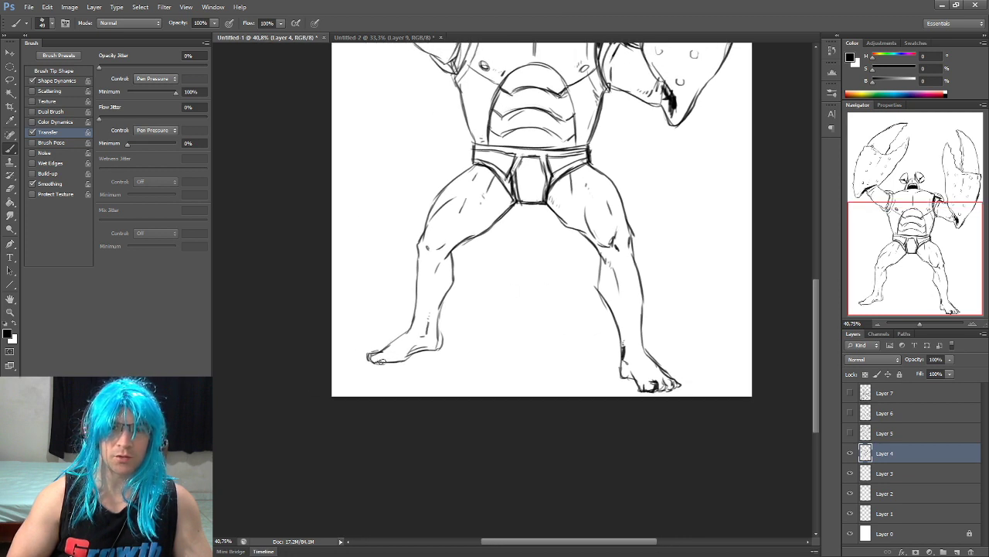
{"action": "scroll", "coordinate": [464, 301], "scroll_direction": "down", "scroll_amount": 1}
{"action": "scroll", "coordinate": [510, 355], "scroll_direction": "down", "scroll_amount": 1}
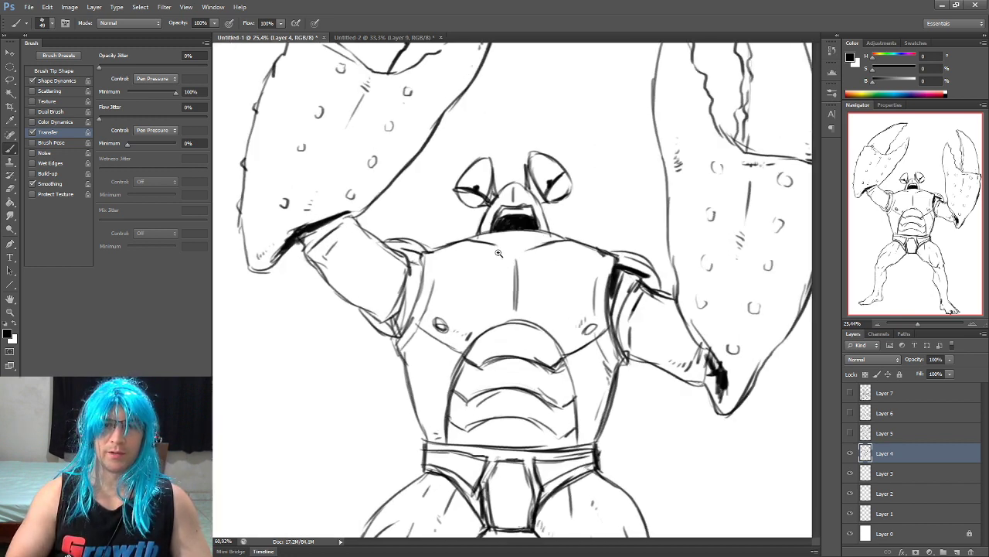
- Add bold black shading along both shoulders and upper arms
{"action": "scroll", "coordinate": [458, 247], "scroll_direction": "up", "scroll_amount": 3}
{"action": "left_click_drag", "start_coordinate": [457, 249], "coordinate": [481, 257]}
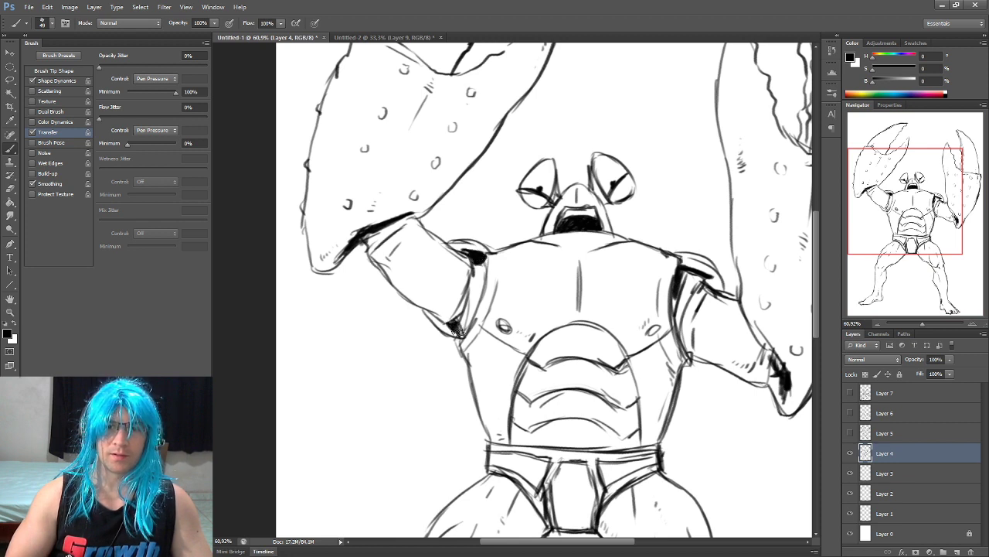
{"action": "mouse_move", "coordinate": [454, 319]}
{"action": "left_mouse_down"}
{"action": "mouse_move", "coordinate": [436, 269]}
{"action": "mouse_move", "coordinate": [456, 228]}
{"action": "mouse_move", "coordinate": [437, 272]}
{"action": "left_mouse_up"}
{"action": "left_click_drag", "start_coordinate": [685, 246], "coordinate": [657, 289]}
- Fill in dark shading at the left claw's lower tip and along its notch
{"action": "mouse_move", "coordinate": [536, 96]}
{"action": "left_mouse_down"}
{"action": "mouse_move", "coordinate": [562, 209]}
{"action": "mouse_move", "coordinate": [604, 212]}
{"action": "left_mouse_up"}
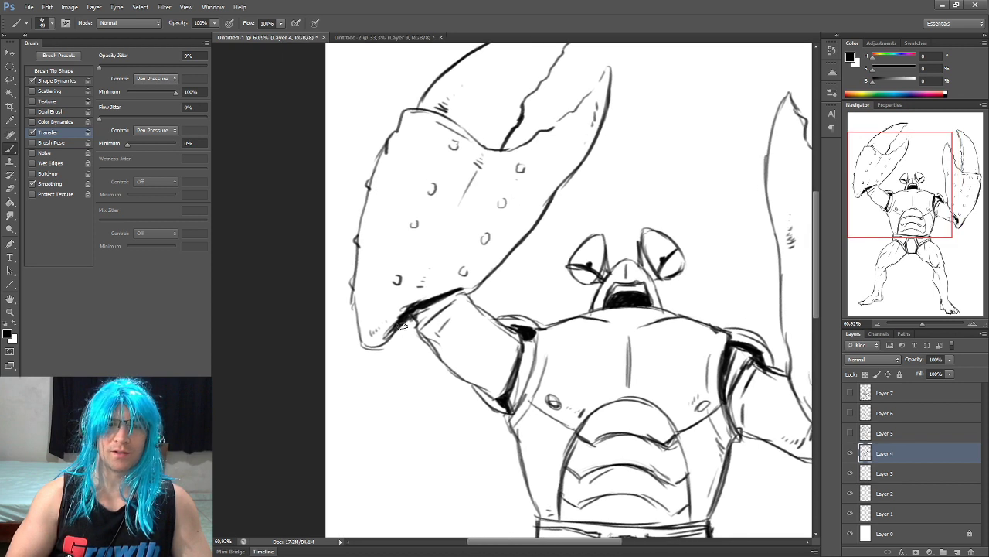
{"action": "left_click_drag", "start_coordinate": [404, 323], "coordinate": [395, 337]}
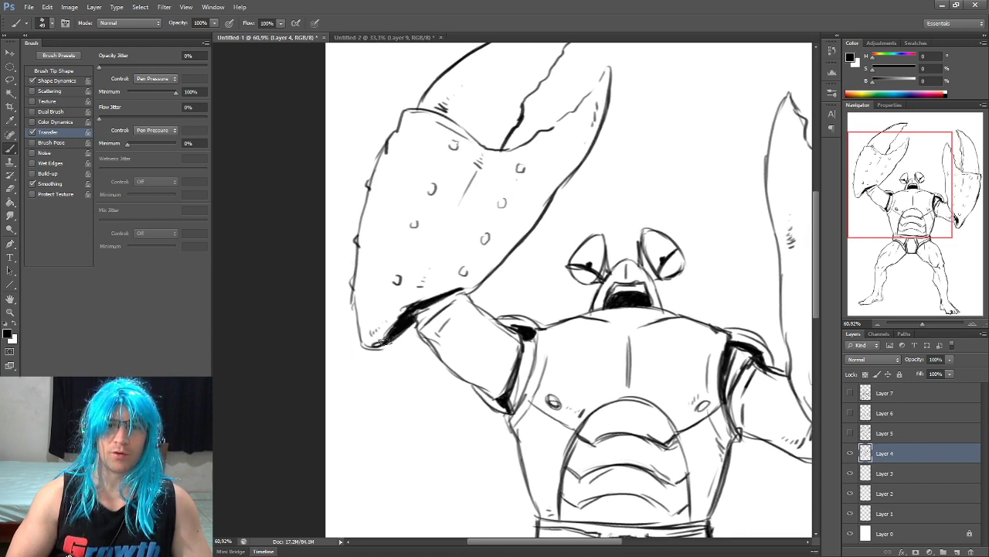
{"action": "left_click_drag", "start_coordinate": [402, 280], "coordinate": [379, 407]}
{"action": "left_click_drag", "start_coordinate": [485, 256], "coordinate": [473, 278]}
{"action": "left_click_drag", "start_coordinate": [499, 239], "coordinate": [475, 267]}
{"action": "left_click_drag", "start_coordinate": [510, 222], "coordinate": [491, 246]}
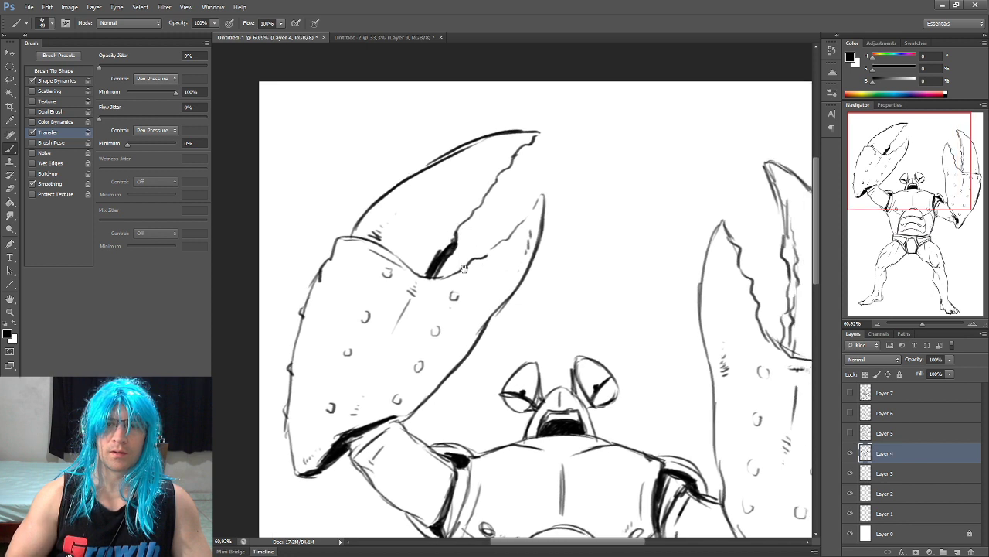
- Paint black shading into the right claw's notch and darken its wrist joint
{"action": "left_click_drag", "start_coordinate": [785, 255], "coordinate": [560, 252]}
{"action": "mouse_move", "coordinate": [611, 320]}
{"action": "left_mouse_down"}
{"action": "mouse_move", "coordinate": [601, 355]}
{"action": "mouse_move", "coordinate": [609, 271]}
{"action": "left_mouse_up"}
{"action": "left_click_drag", "start_coordinate": [595, 464], "coordinate": [616, 209]}
{"action": "left_click_drag", "start_coordinate": [588, 283], "coordinate": [599, 309]}
- Paint solid black cast shadows with short ground lines under both feet
{"action": "left_click_drag", "start_coordinate": [572, 266], "coordinate": [614, 347]}
{"action": "left_click_drag", "start_coordinate": [514, 292], "coordinate": [537, 146]}
{"action": "mouse_move", "coordinate": [528, 462]}
{"action": "left_mouse_down"}
{"action": "mouse_move", "coordinate": [552, 315]}
{"action": "mouse_move", "coordinate": [561, 340]}
{"action": "left_mouse_up"}
{"action": "mouse_move", "coordinate": [340, 409]}
{"action": "left_mouse_down"}
{"action": "mouse_move", "coordinate": [386, 390]}
{"action": "mouse_move", "coordinate": [398, 398]}
{"action": "mouse_move", "coordinate": [392, 406]}
{"action": "left_mouse_up"}
{"action": "mouse_move", "coordinate": [640, 431]}
{"action": "left_mouse_down"}
{"action": "mouse_move", "coordinate": [684, 445]}
{"action": "mouse_move", "coordinate": [632, 434]}
{"action": "mouse_move", "coordinate": [684, 449]}
{"action": "left_mouse_up"}
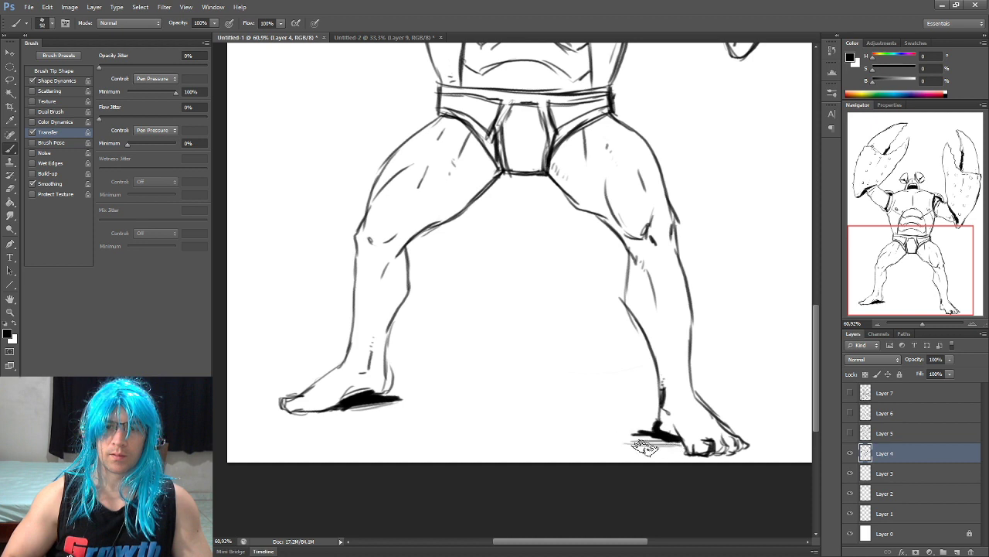
{"action": "mouse_move", "coordinate": [429, 402]}
{"action": "left_mouse_down"}
{"action": "mouse_move", "coordinate": [384, 409]}
{"action": "mouse_move", "coordinate": [429, 410]}
{"action": "left_mouse_up"}
{"action": "mouse_move", "coordinate": [672, 439]}
{"action": "left_mouse_down"}
{"action": "mouse_move", "coordinate": [600, 436]}
{"action": "mouse_move", "coordinate": [634, 430]}
{"action": "left_mouse_up"}
{"action": "scroll", "coordinate": [603, 410], "scroll_direction": "down", "scroll_amount": 2}
{"action": "scroll", "coordinate": [568, 391], "scroll_direction": "down", "scroll_amount": 4}
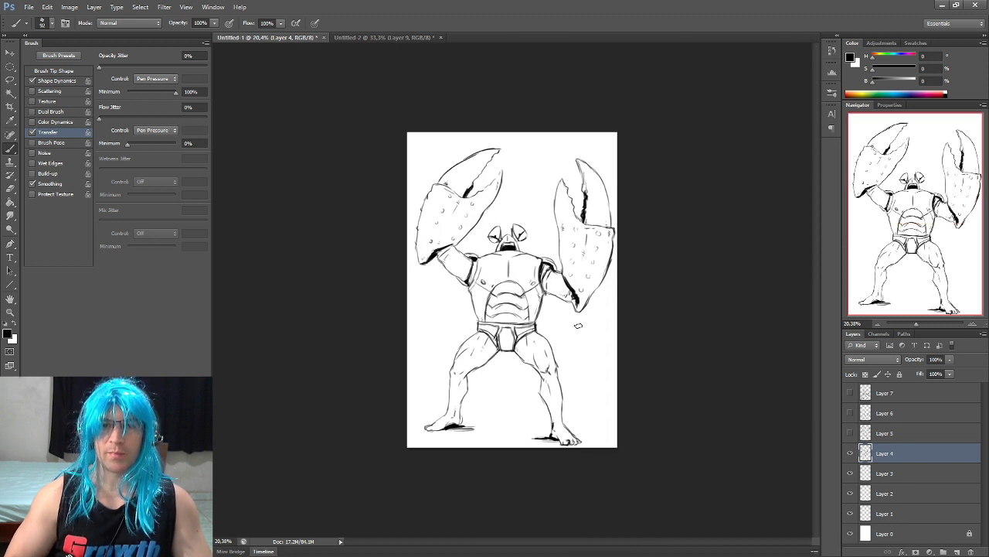
- Shift the Layer 4 drawing a few pixels left and up with the Move tool
{"action": "mouse_move", "coordinate": [582, 365]}
{"action": "left_mouse_down"}
{"action": "mouse_move", "coordinate": [573, 361]}
{"action": "mouse_move", "coordinate": [591, 363]}
{"action": "left_mouse_up"}
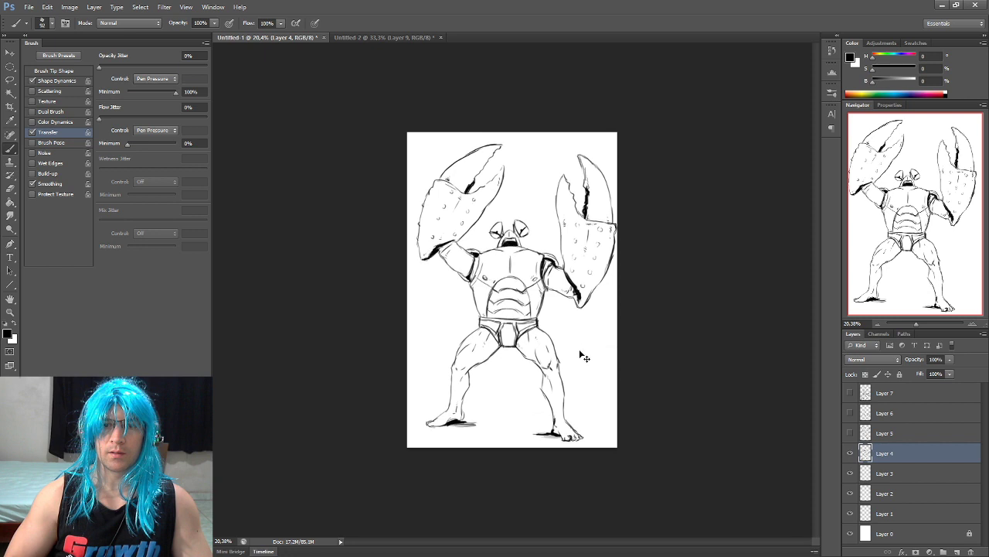
{"action": "left_click_drag", "start_coordinate": [570, 319], "coordinate": [564, 315]}
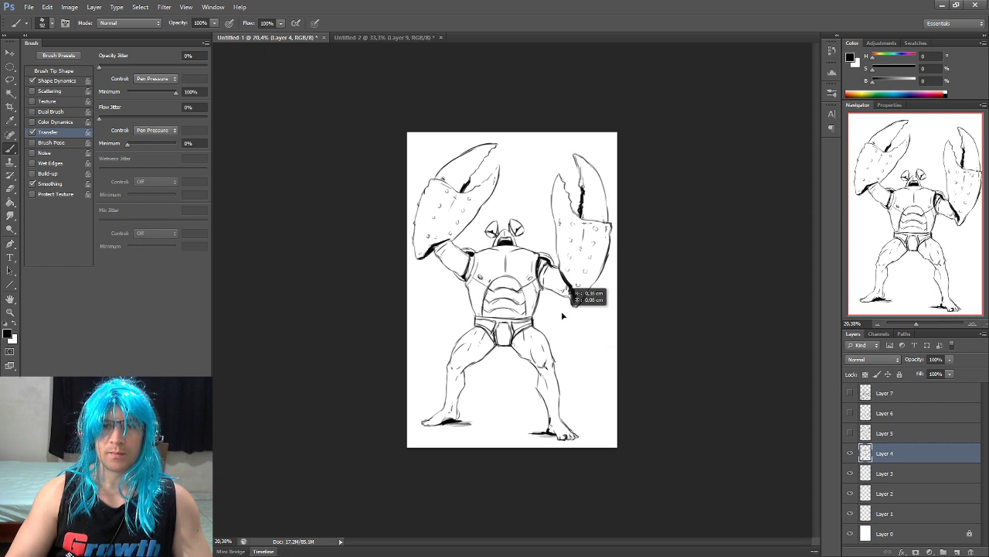
{"action": "scroll", "coordinate": [639, 336], "scroll_direction": "down", "scroll_amount": 1}
{"action": "scroll", "coordinate": [639, 335], "scroll_direction": "up", "scroll_amount": 5}
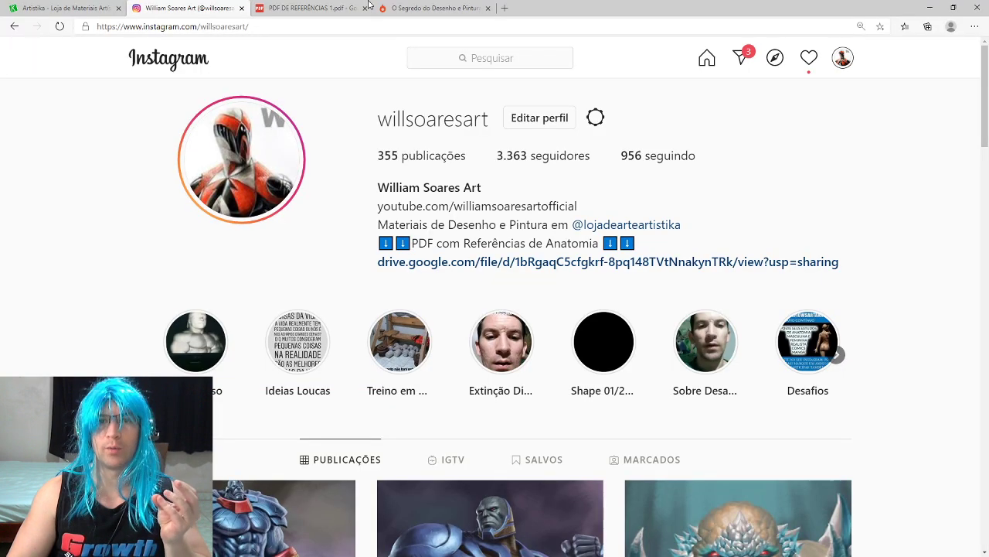
- Switch to the browser tab with the Hotmart drawing course page
{"action": "left_click", "coordinate": [435, 8]}
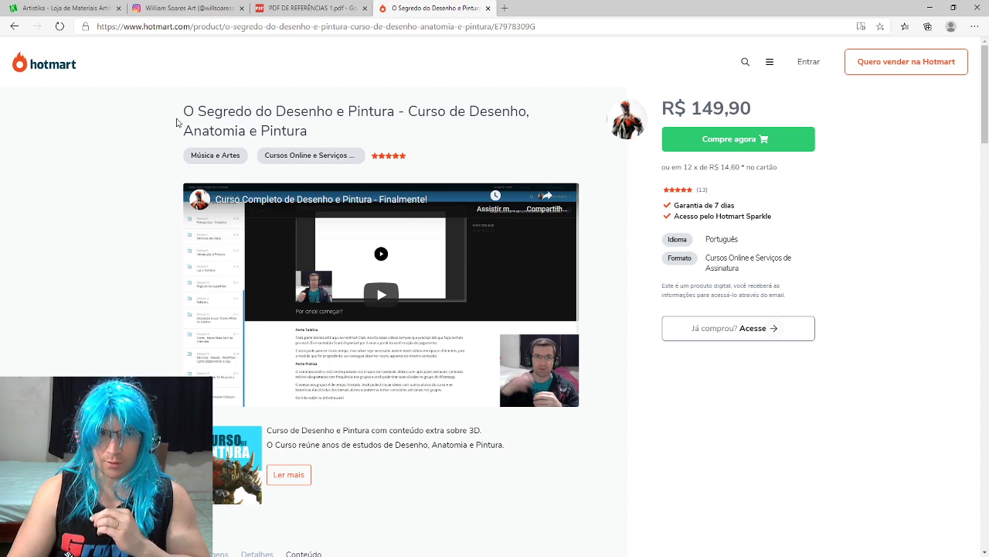
- Scroll through the Hotmart course's Conteúdo module list, then switch to the Artistika store tab
{"action": "scroll", "coordinate": [605, 166], "scroll_direction": "down", "scroll_amount": 1}
{"action": "scroll", "coordinate": [393, 332], "scroll_direction": "down", "scroll_amount": 3}
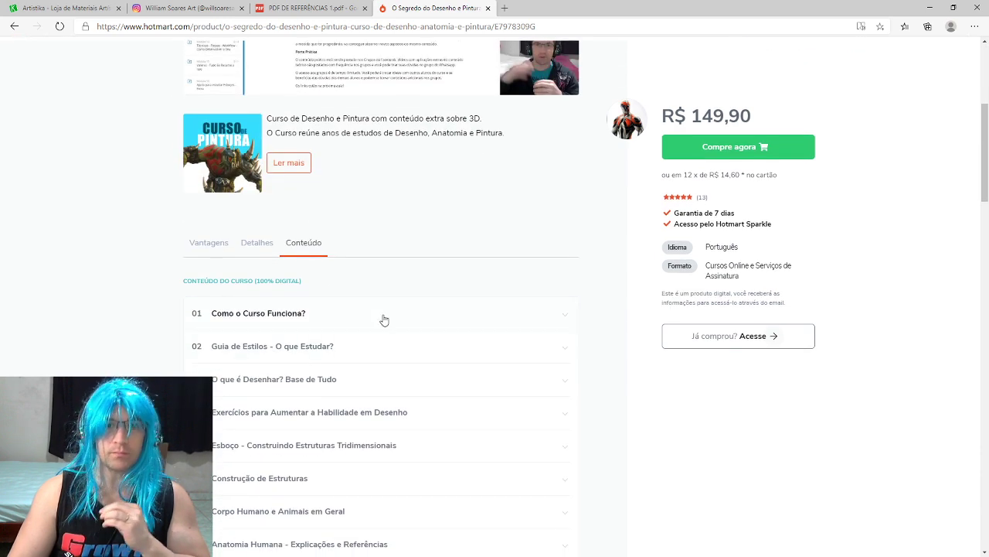
{"action": "scroll", "coordinate": [380, 327], "scroll_direction": "down", "scroll_amount": 2}
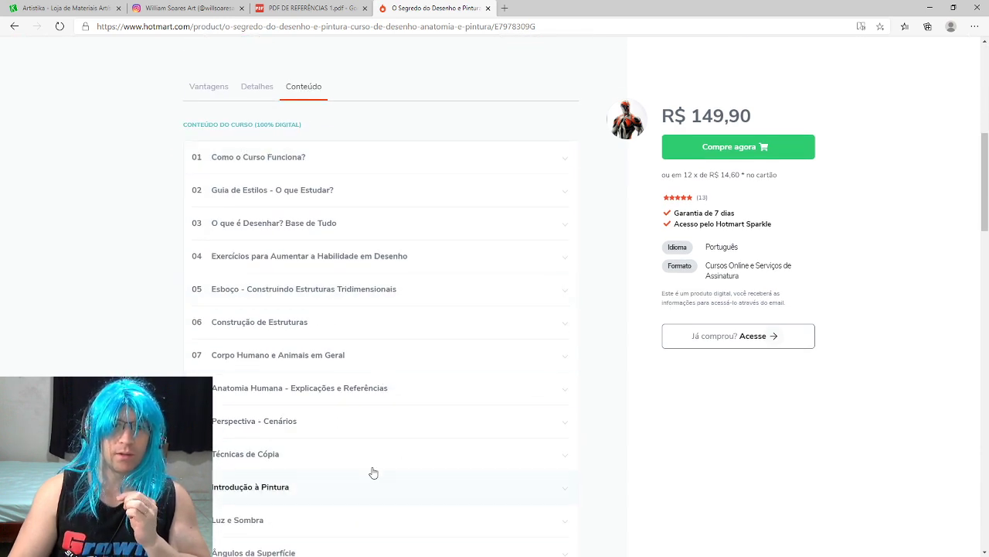
{"action": "scroll", "coordinate": [446, 278], "scroll_direction": "up", "scroll_amount": 6}
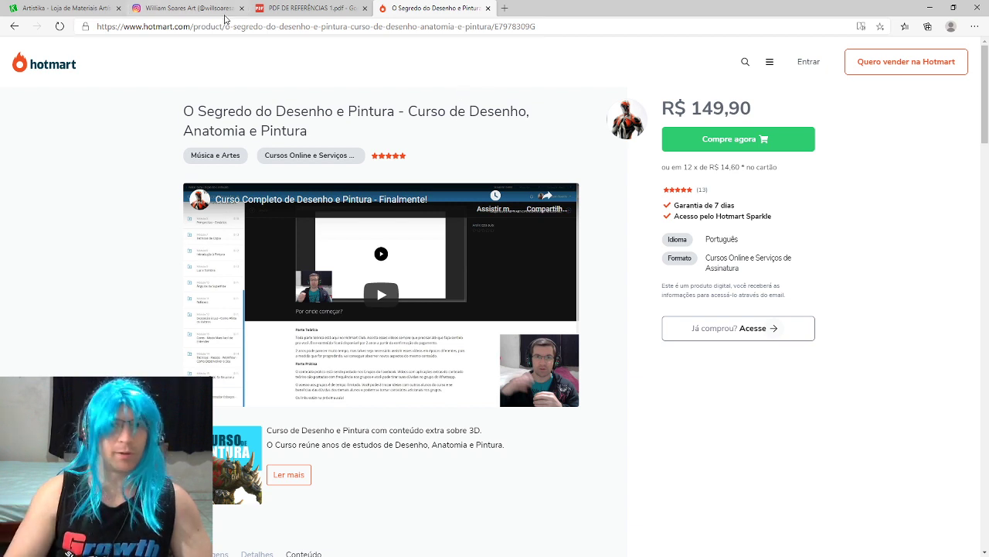
{"action": "left_click", "coordinate": [77, 7]}
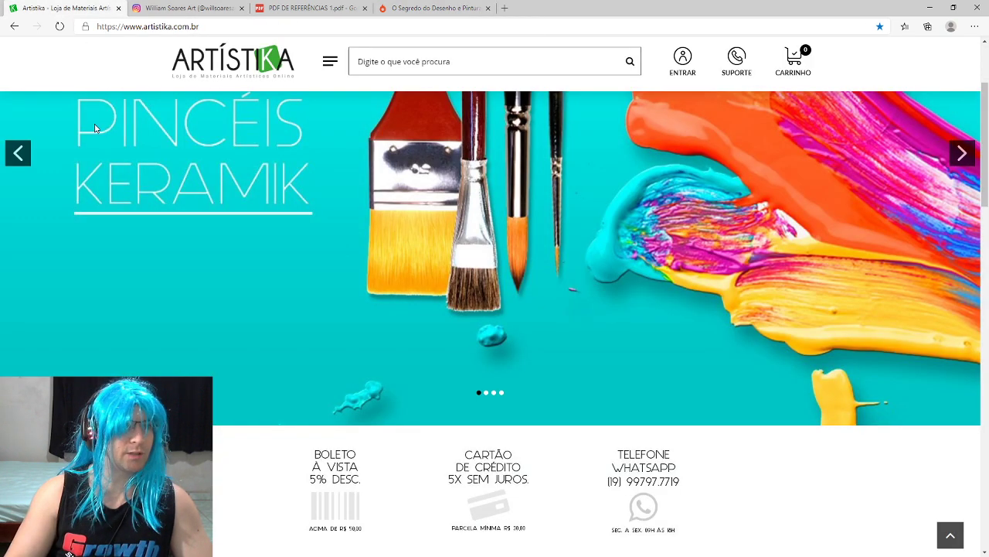